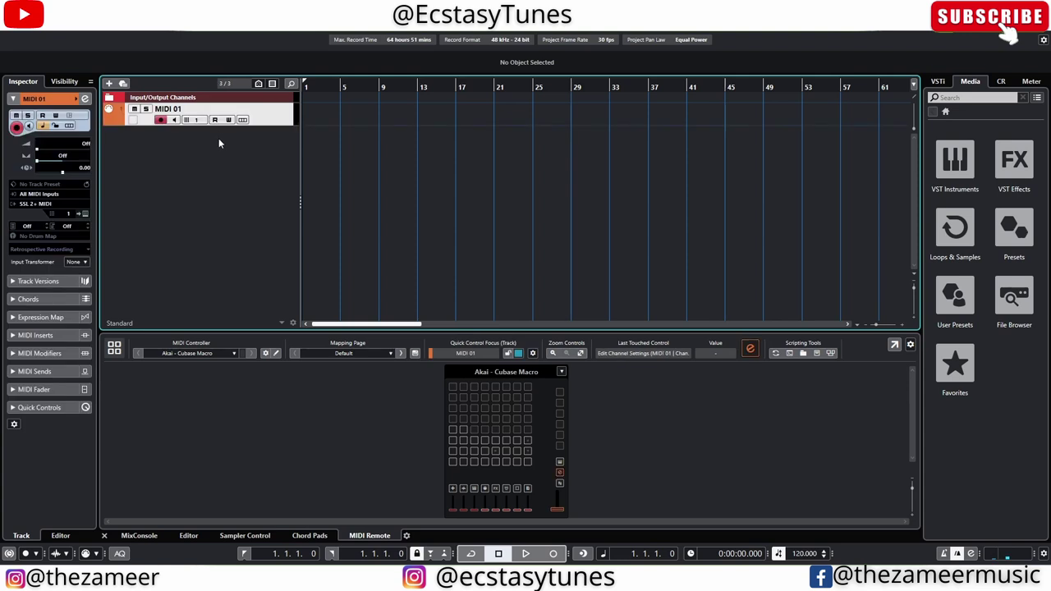
# Add a second MIDI track below MIDI 01
pyautogui.doubleClick(218, 139)
pyautogui.click(277, 116)
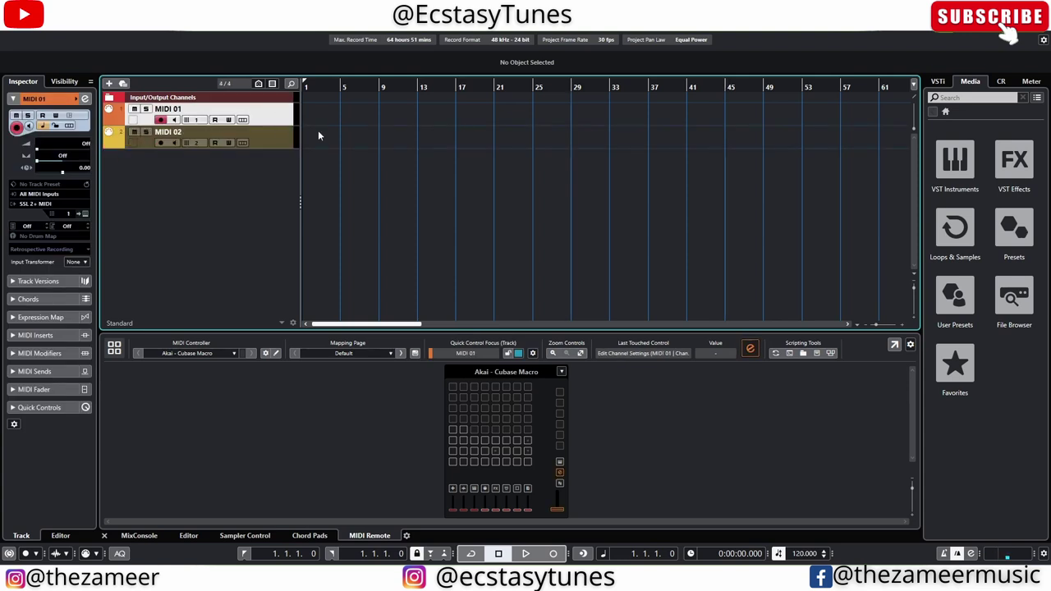
pyautogui.click(339, 131)
# Rename the first MIDI track to Keys and the second one to Gtr
pyautogui.doubleClick(169, 109)
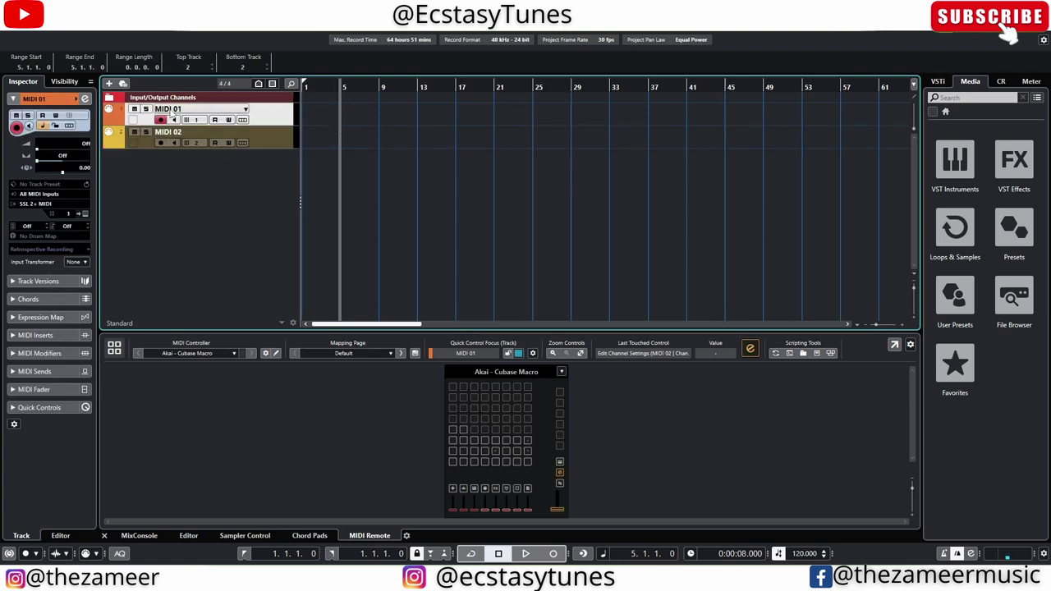
pyautogui.write('K')
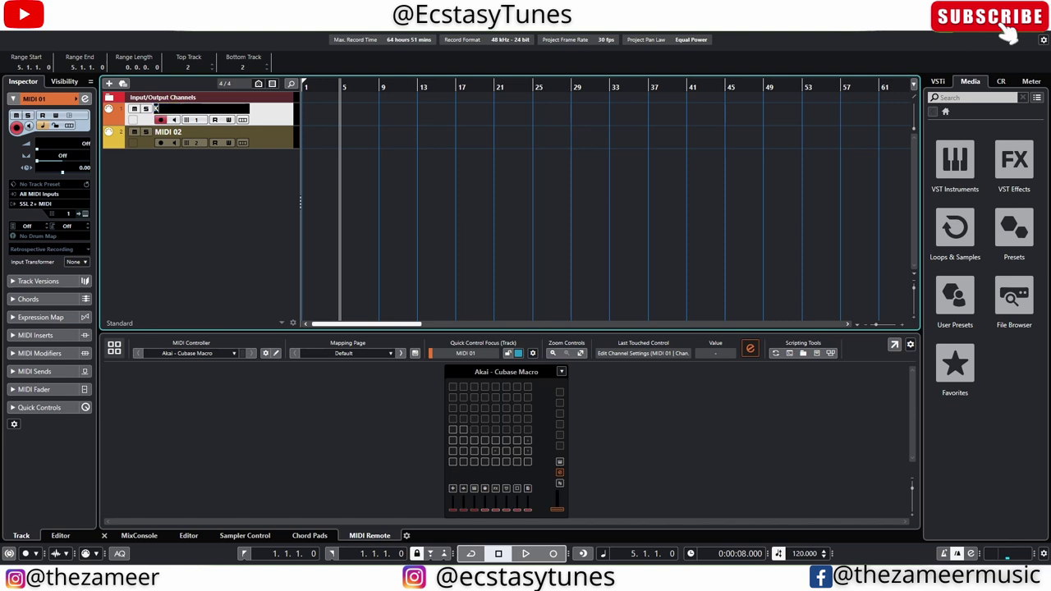
pyautogui.write('eybs')
pyautogui.press('BackSpace')
pyautogui.press('BackSpace')
pyautogui.write('s')
pyautogui.press('Return')
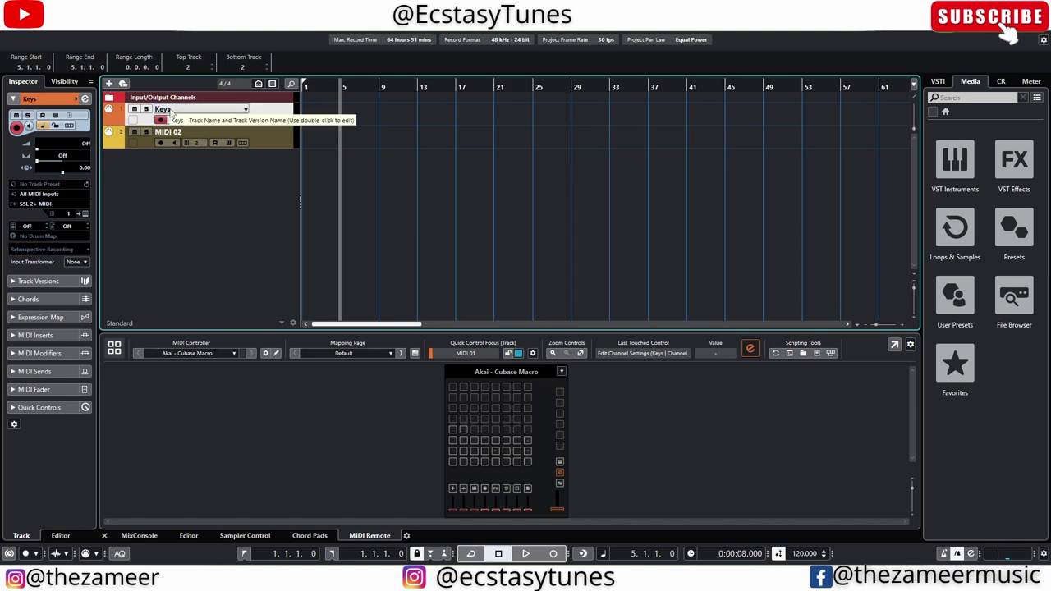
pyautogui.doubleClick(178, 134)
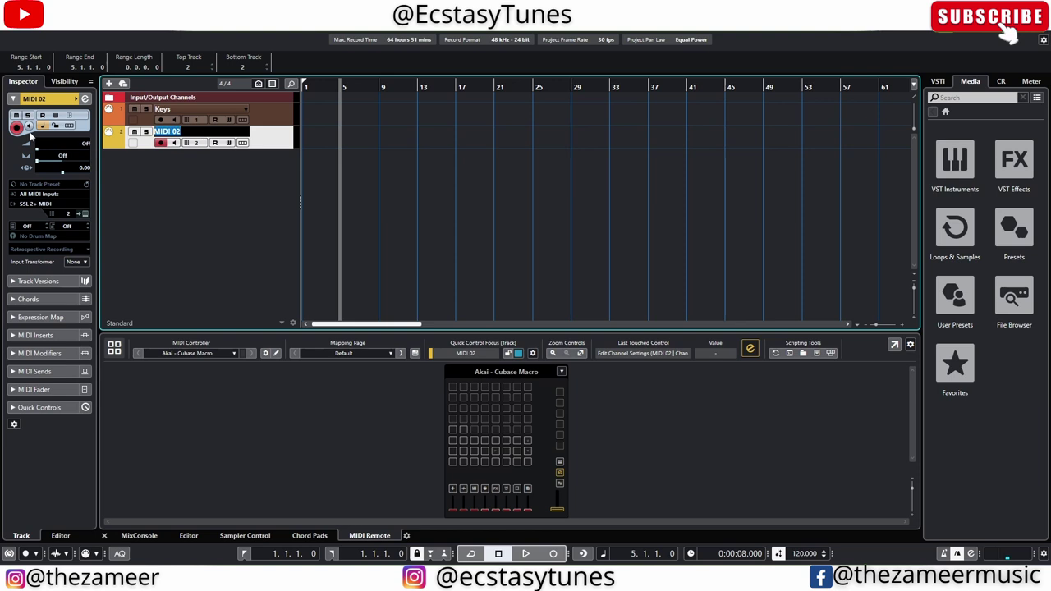
pyautogui.write('Gtr')
pyautogui.press('Return')
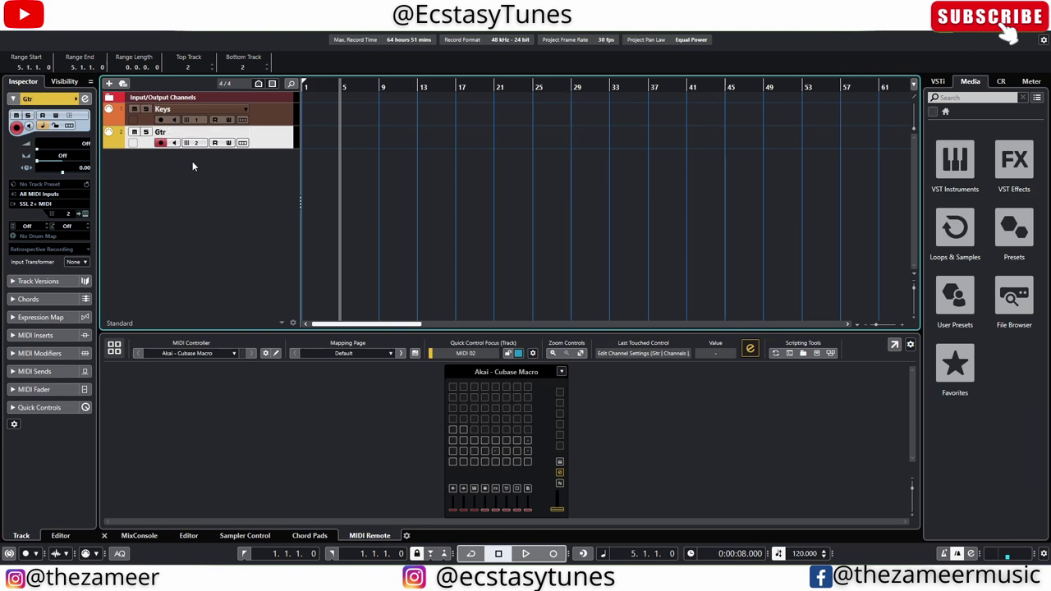
# Draw two empty MIDI parts on the Keys track, one from bar 1 to 7 and one from bar 9 to 14
pyautogui.moveTo(307, 121); pyautogui.dragTo(362, 122)
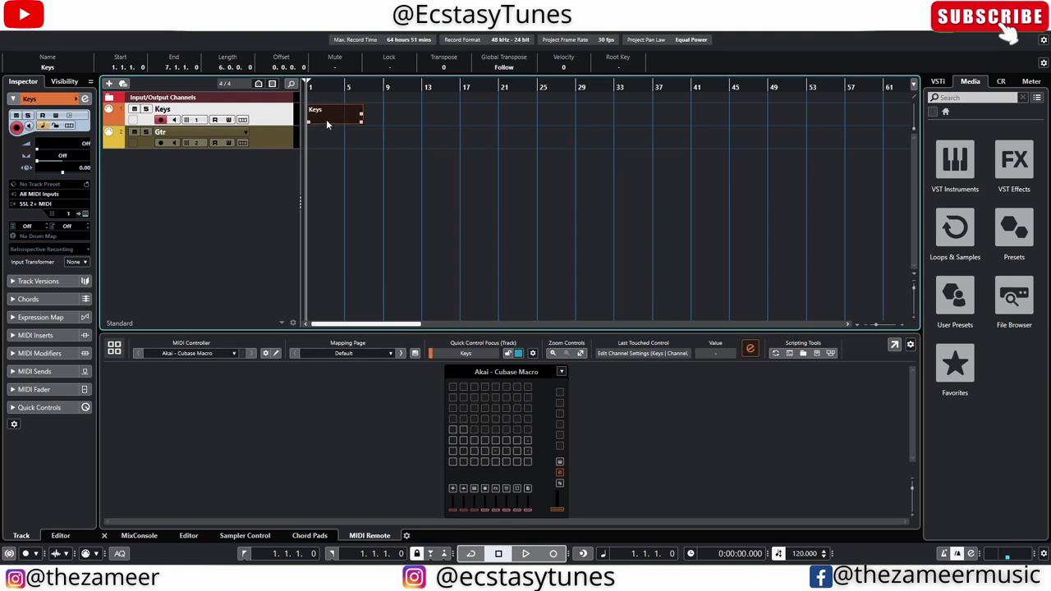
pyautogui.click(361, 129)
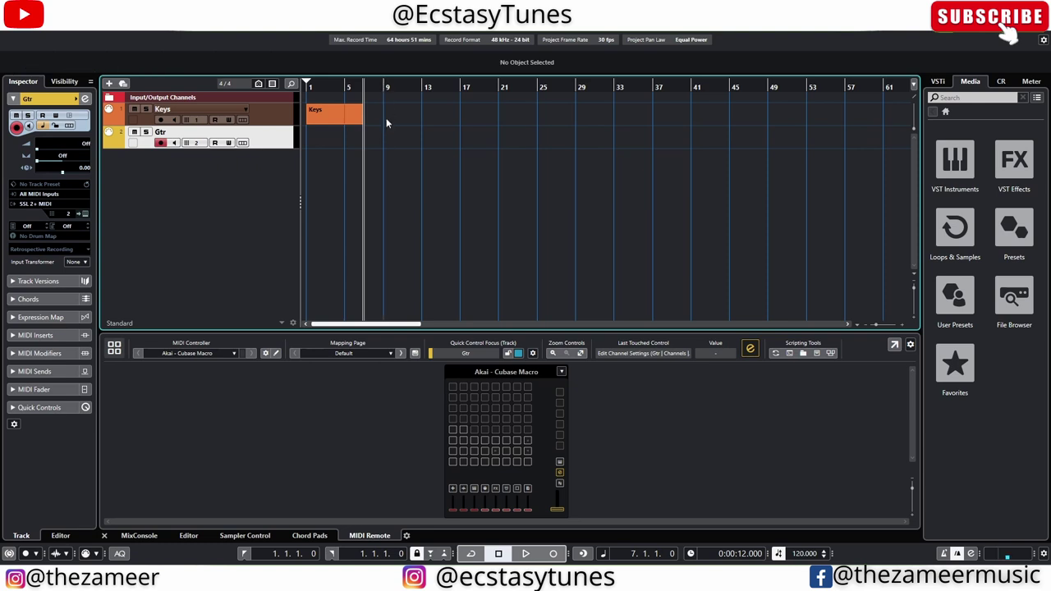
pyautogui.moveTo(386, 117); pyautogui.dragTo(426, 123)
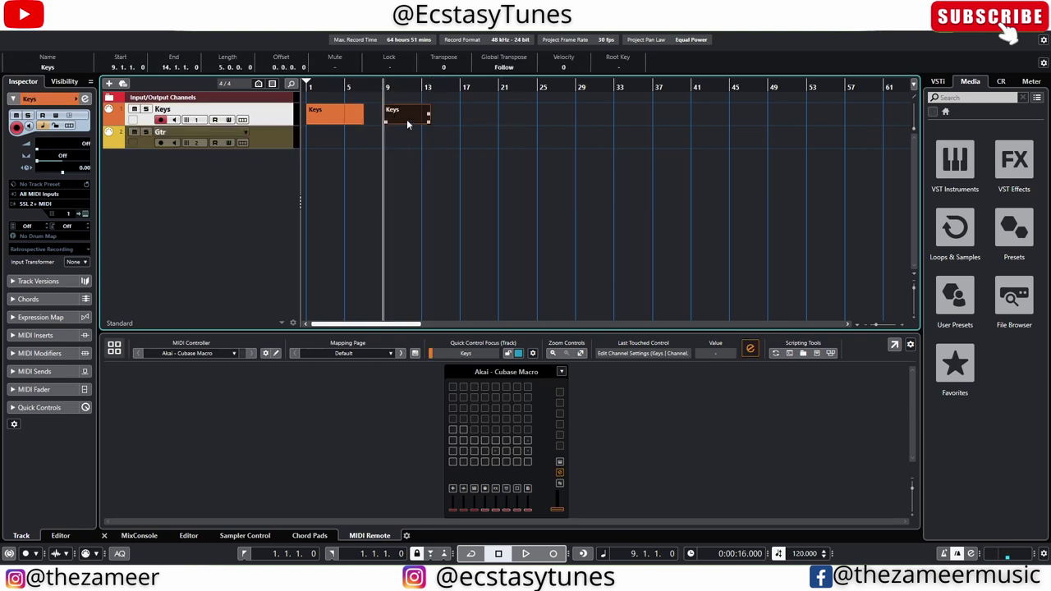
# Move both parts from the Keys track down to the Gtr track, keeping their bar positions
pyautogui.moveTo(406, 119); pyautogui.dragTo(406, 136)
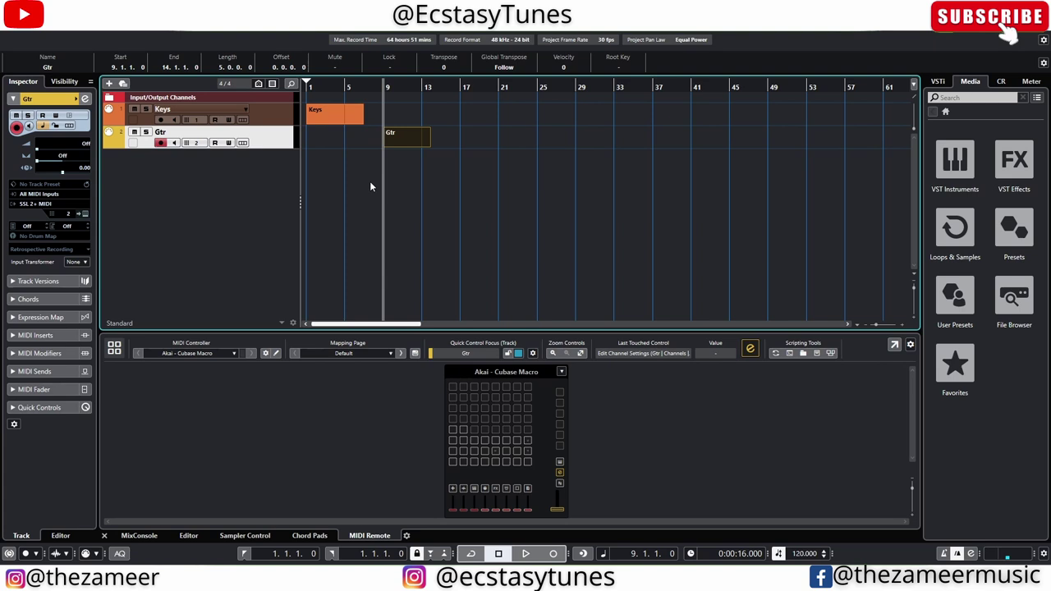
pyautogui.click(207, 115)
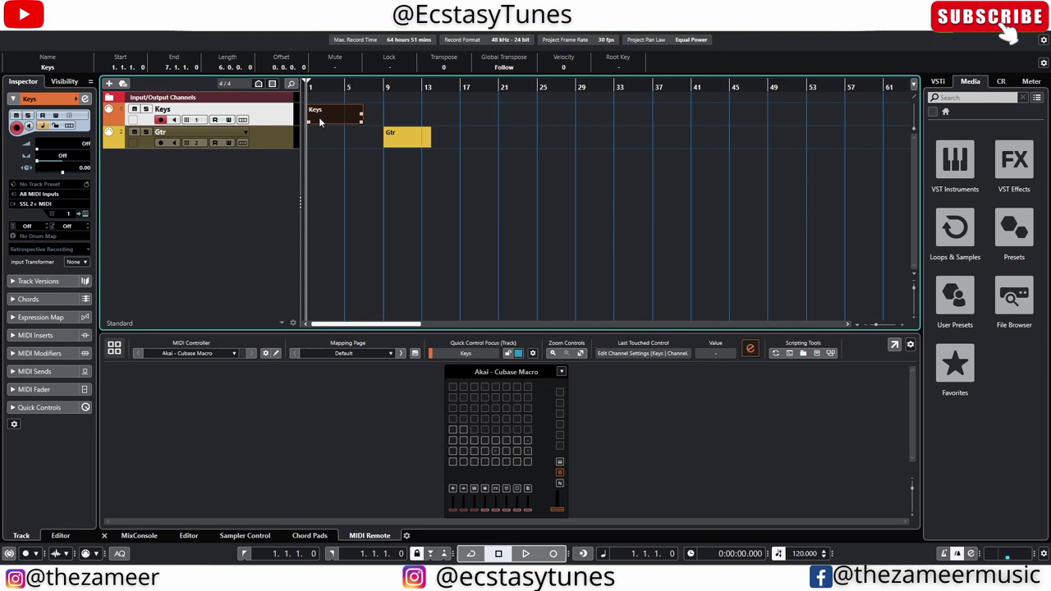
pyautogui.moveTo(318, 117); pyautogui.dragTo(319, 133)
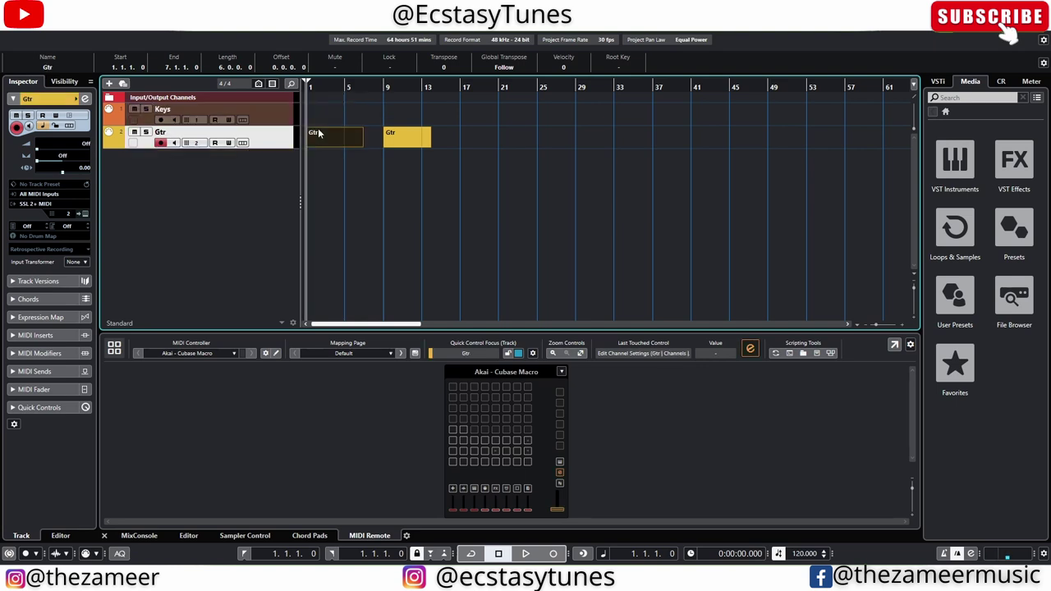
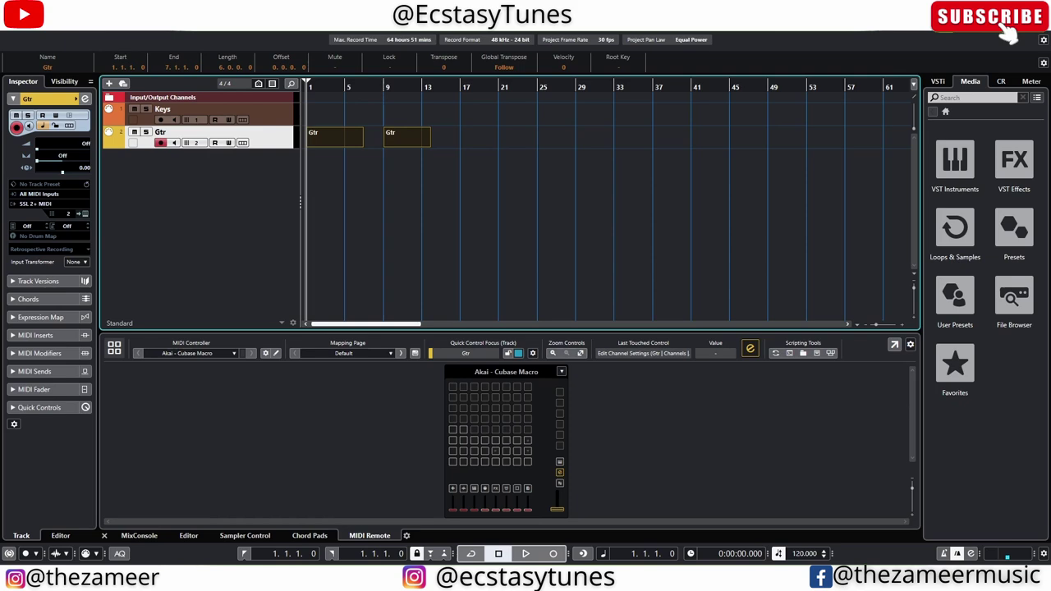
# Review the Up/Down navigation and Track Selection Follows Event Selection options in the Editing preferences
pyautogui.click(33, 6)
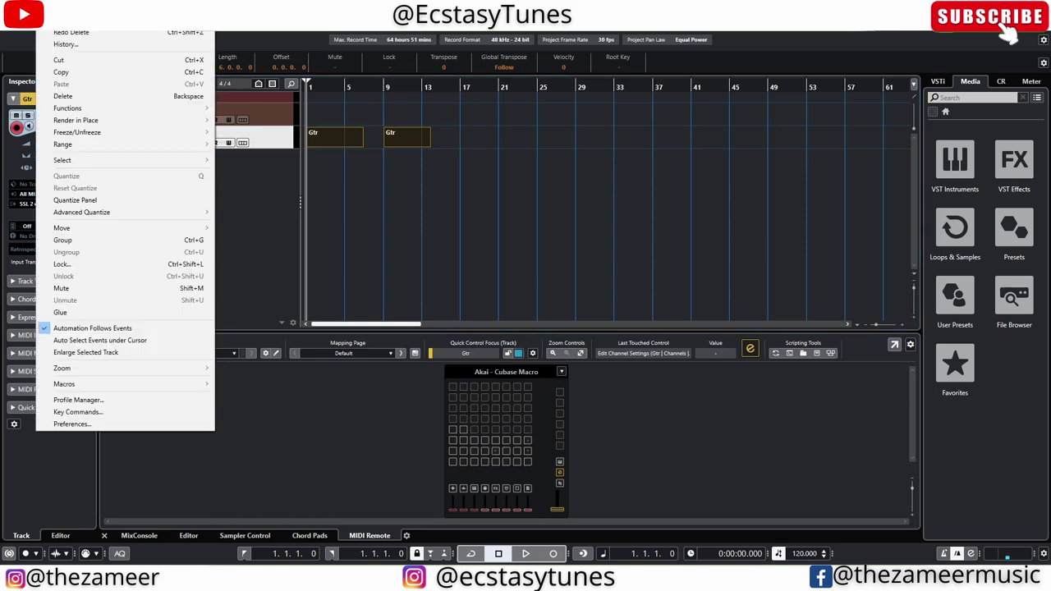
pyautogui.click(121, 424)
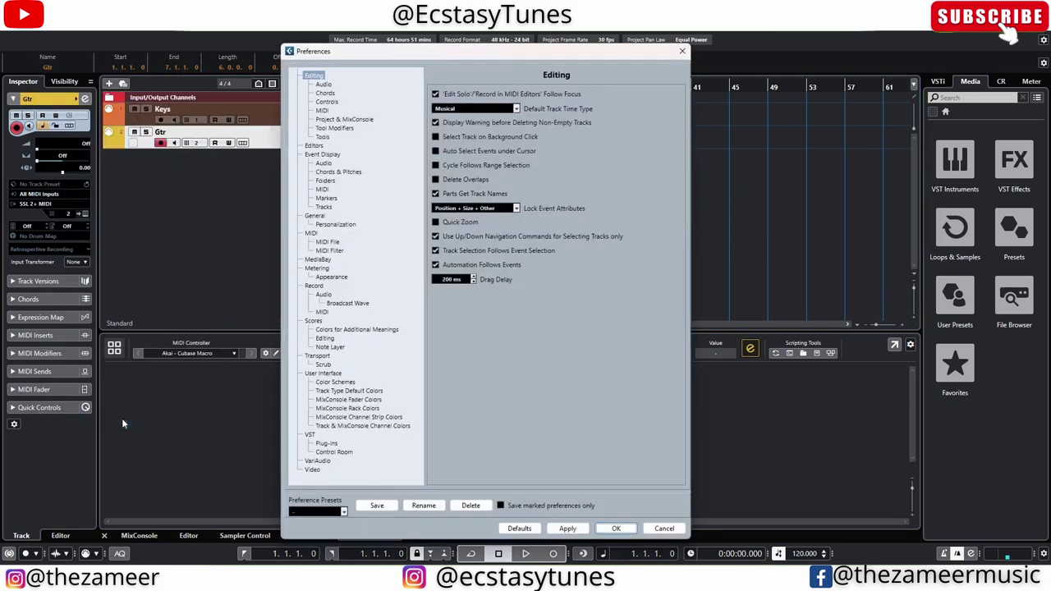
pyautogui.click(436, 250)
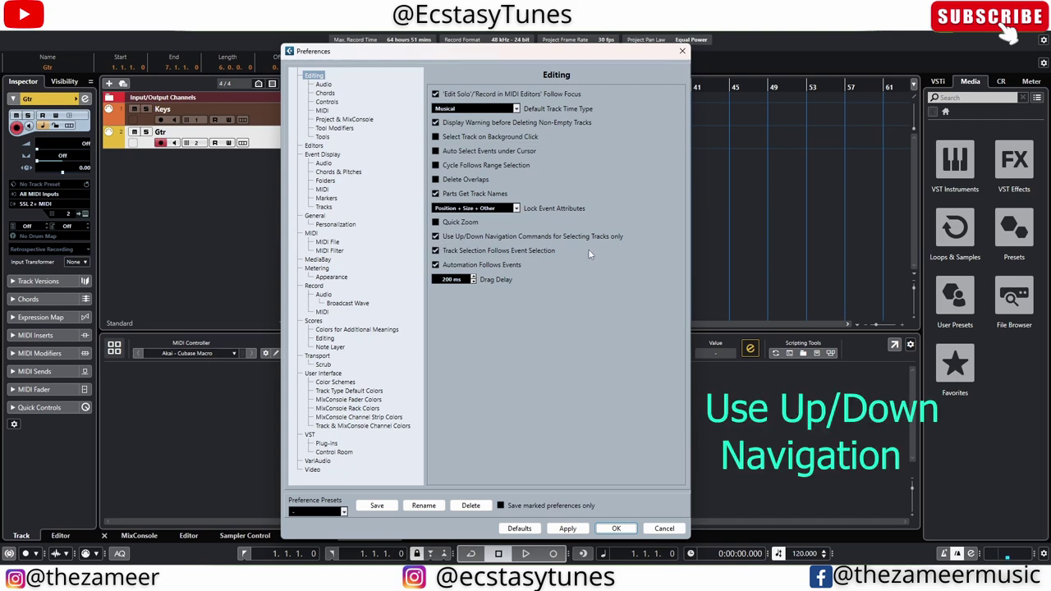
pyautogui.click(682, 51)
# Add three more MIDI tracks below Gtr and step the track selection up and down the list, ending on Keys
pyautogui.click(348, 169)
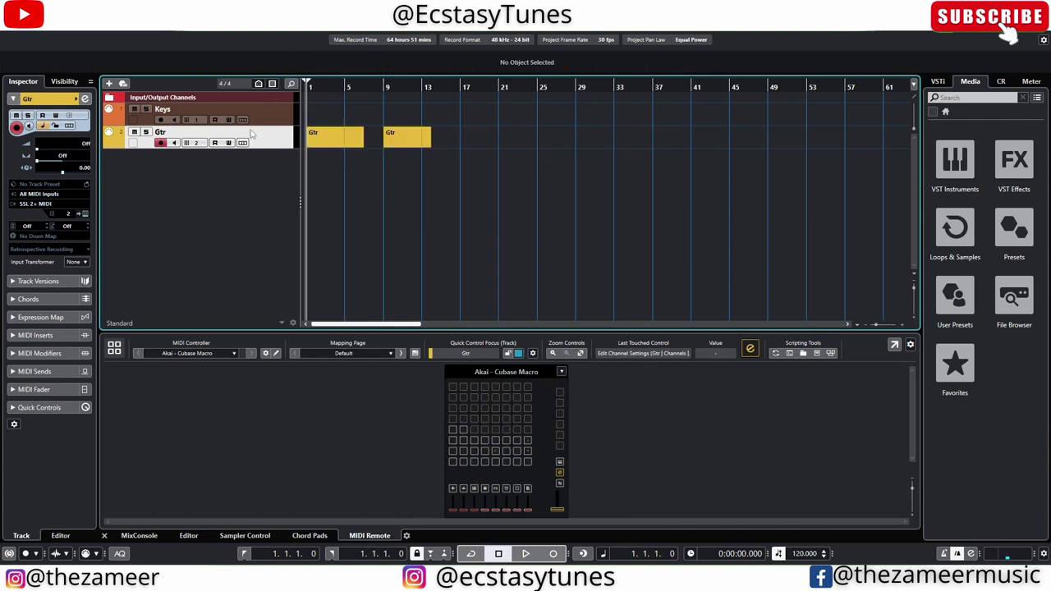
pyautogui.click(263, 177)
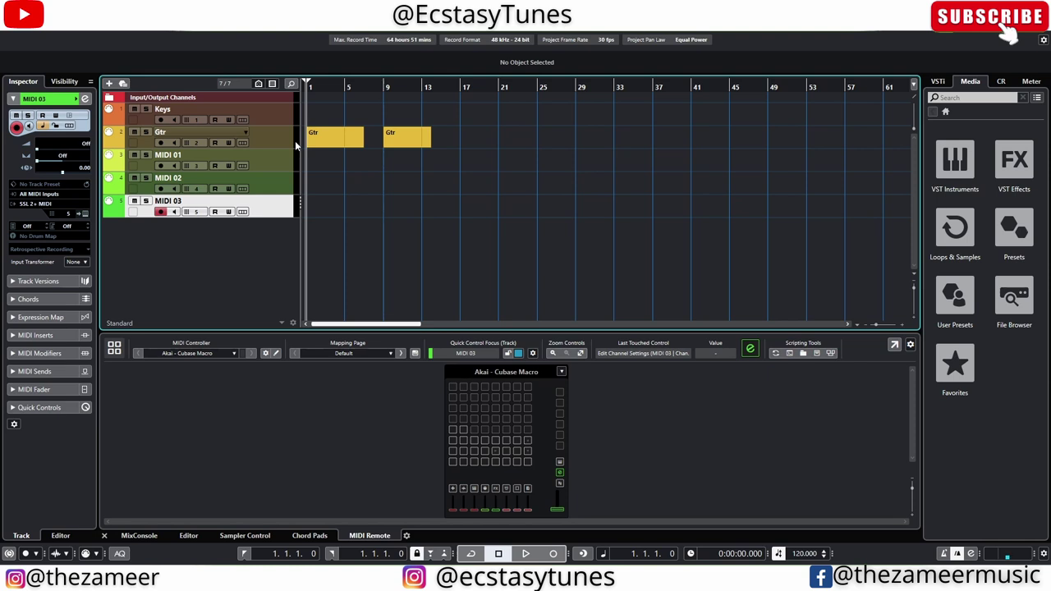
pyautogui.press('Up')
pyautogui.press('Up')
pyautogui.press('Up')
pyautogui.press('Up')
pyautogui.press('Down')
pyautogui.press('Down')
pyautogui.press('Down')
pyautogui.press('Down')
pyautogui.press('Up')
pyautogui.press('Up')
pyautogui.press('Up')
pyautogui.press('Up')
pyautogui.press('Up')
pyautogui.press('Down')
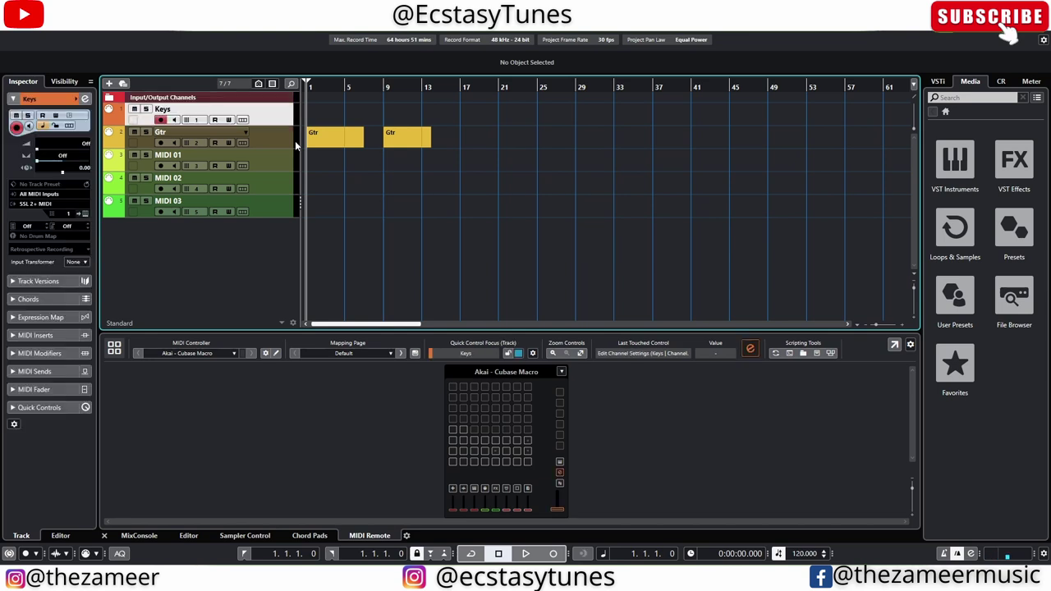
# Record a MIDI take from bar 1 on the Keys track and continue it on the Gtr track without stopping in between
pyautogui.press('KP_Multiply')
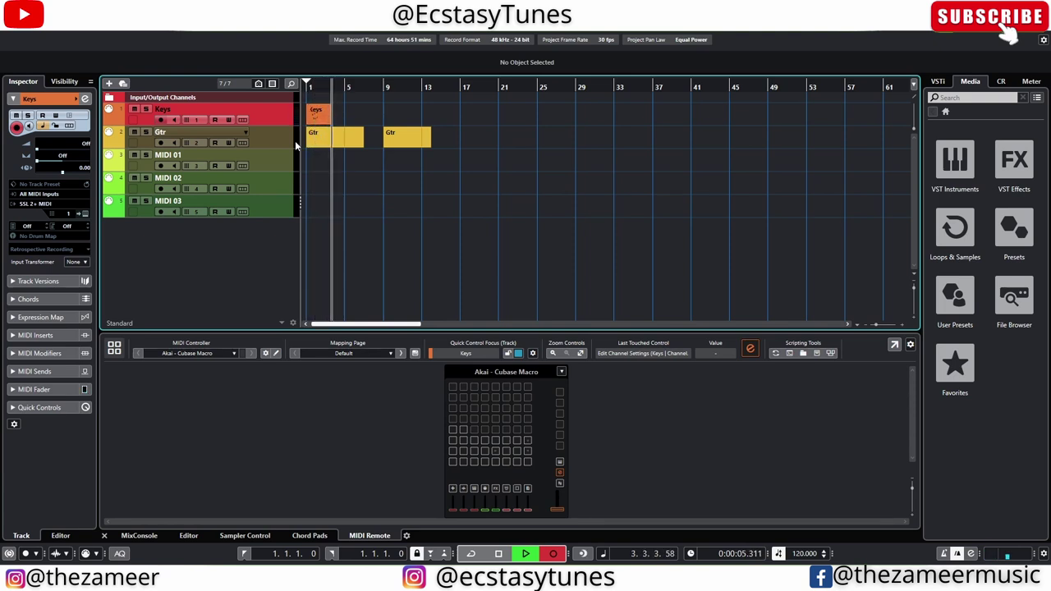
pyautogui.click(295, 140)
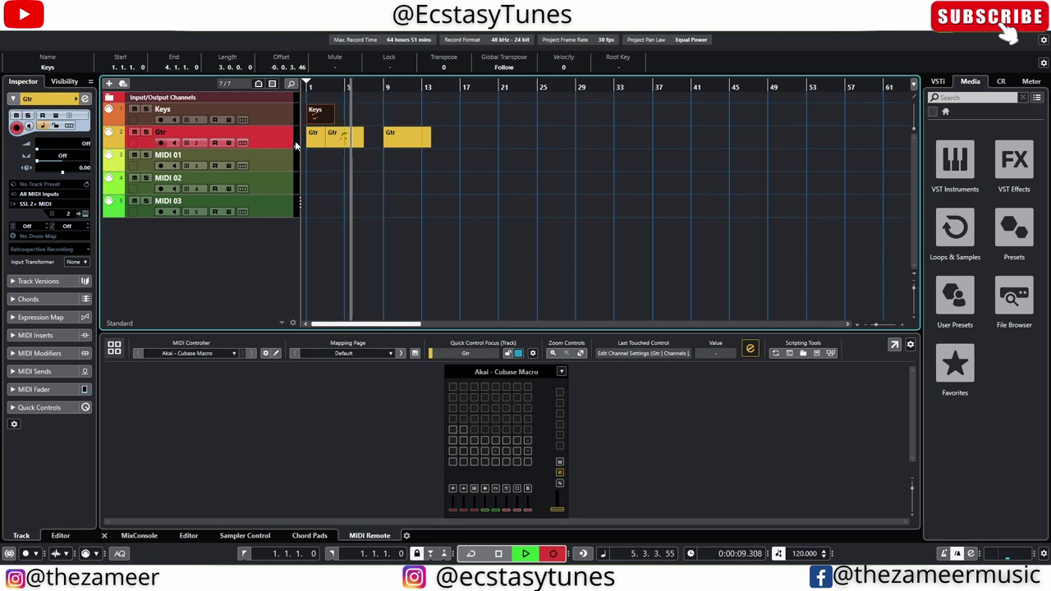
pyautogui.press('space')
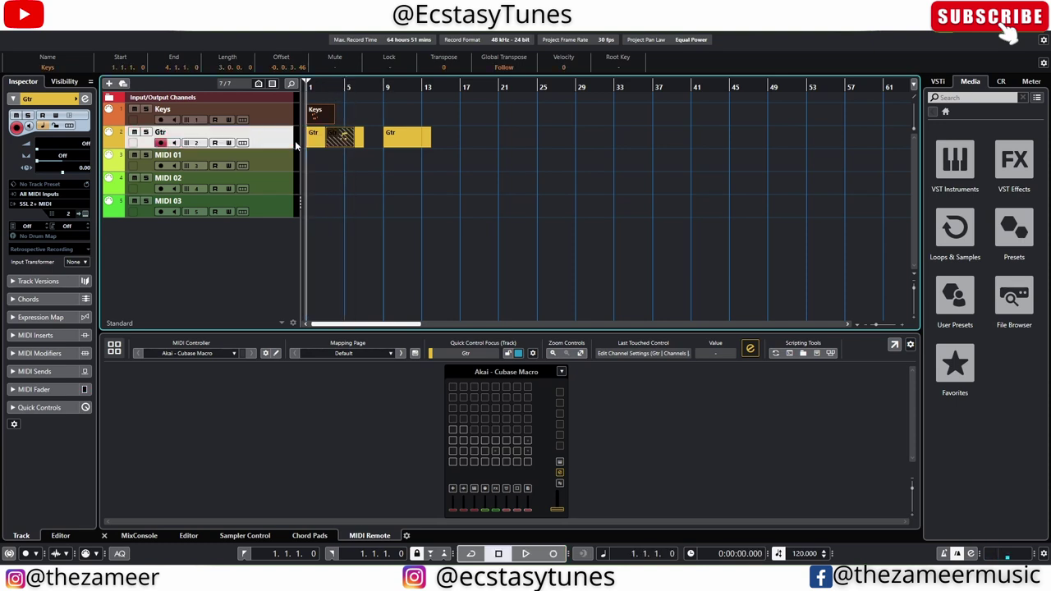
# Select several individual tracks directly in the track list, finishing on the Keys track
pyautogui.click(291, 157)
pyautogui.click(275, 180)
pyautogui.click(283, 154)
pyautogui.click(279, 137)
pyautogui.click(275, 123)
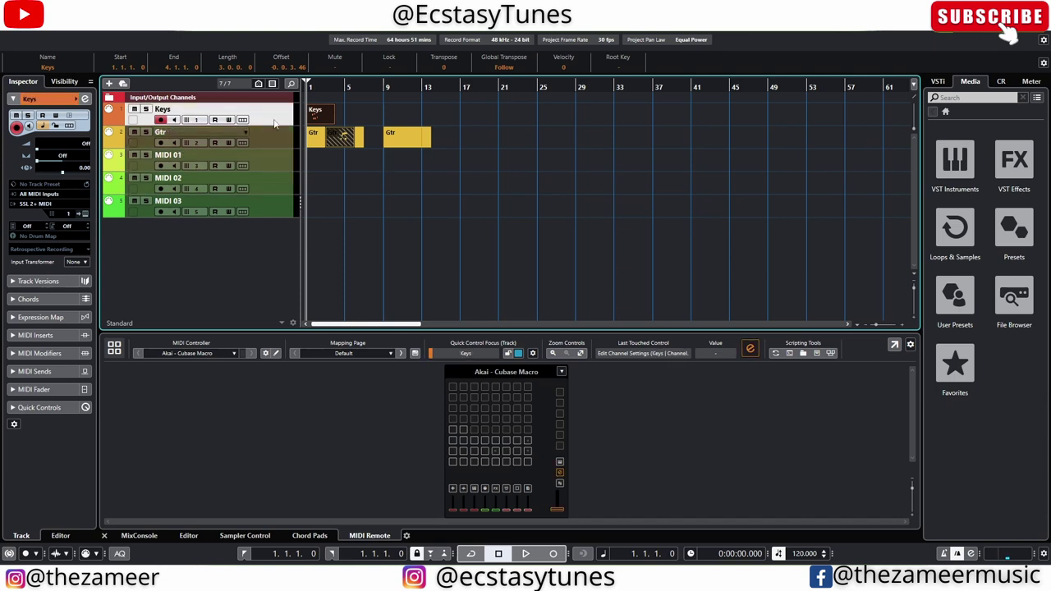
# Step the track selection down and up between Keys and MIDI 02, finishing on MIDI 02
pyautogui.press('Down')
pyautogui.press('Down')
pyautogui.press('Down')
pyautogui.press('Up')
pyautogui.press('Up')
pyautogui.press('Up')
pyautogui.press('Down')
pyautogui.press('Down')
pyautogui.press('Down')
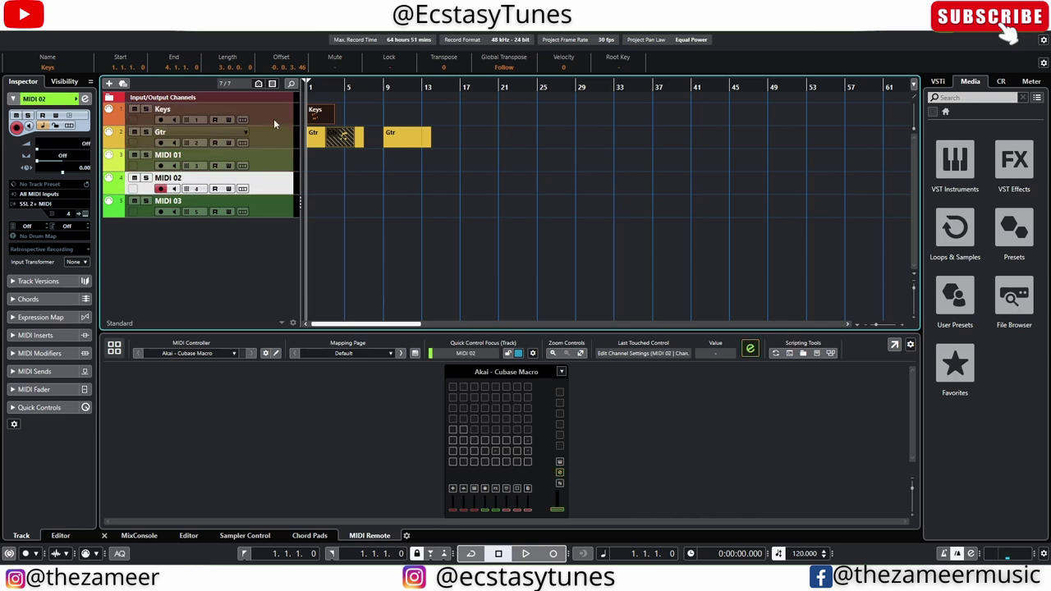
# Check the Track Selection Follows Event Selection option in the Editing preferences and close them without changes
pyautogui.click(44, 24)
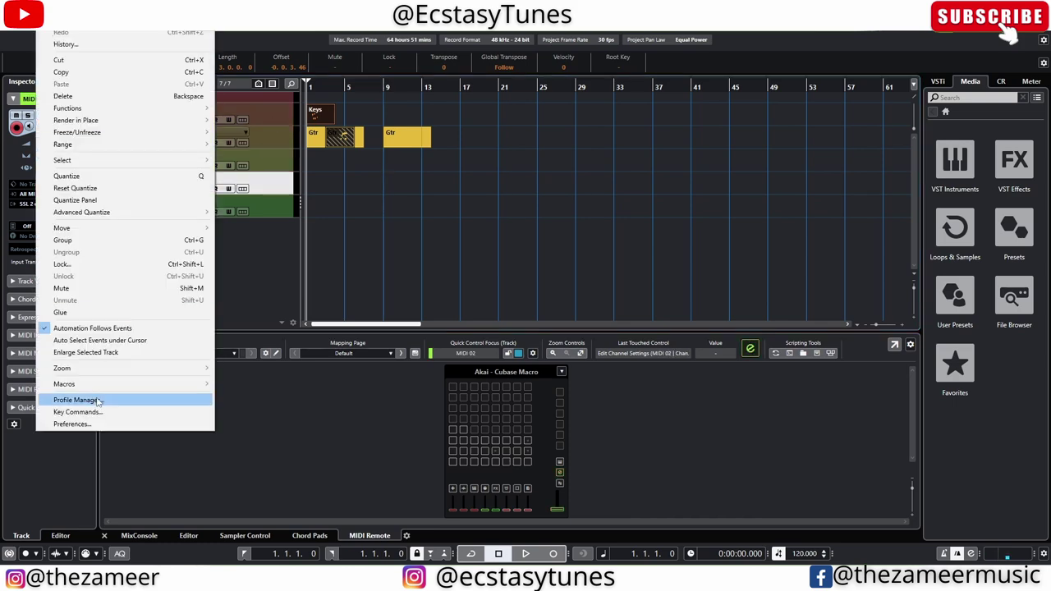
pyautogui.click(94, 425)
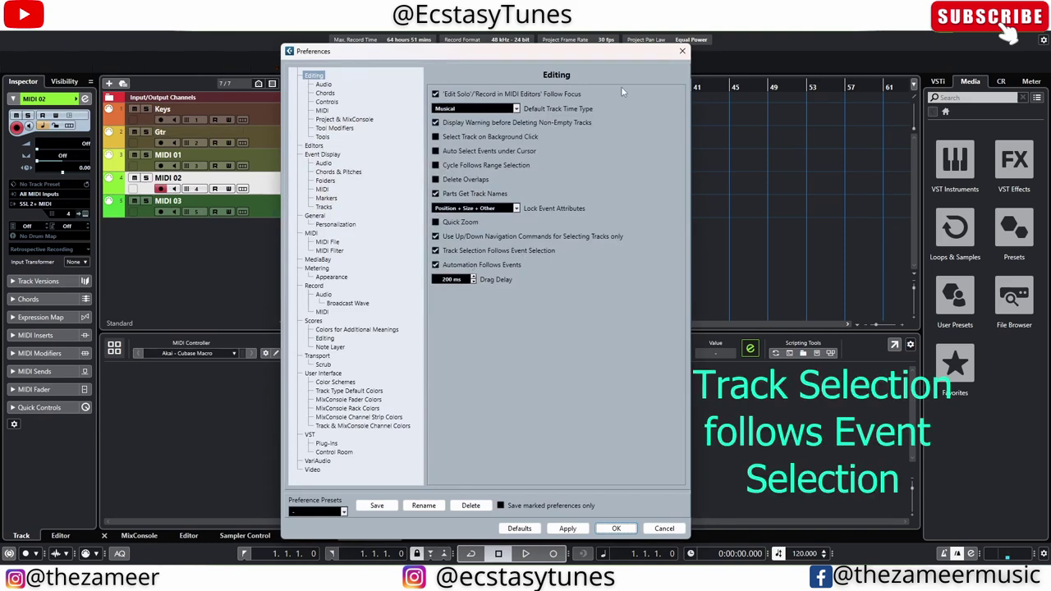
pyautogui.click(683, 51)
# Draw MIDI parts on the MIDI 01, MIDI 02 and MIDI 03 tracks and select the bar 9 Gtr part together with the MIDI 03 part
pyautogui.moveTo(352, 159)
pyautogui.mouseDown()
pyautogui.moveTo(382, 164)
pyautogui.moveTo(431, 210)
pyautogui.mouseUp()
pyautogui.moveTo(444, 141)
pyautogui.mouseDown()
pyautogui.moveTo(412, 229)
pyautogui.moveTo(412, 206)
pyautogui.mouseUp()
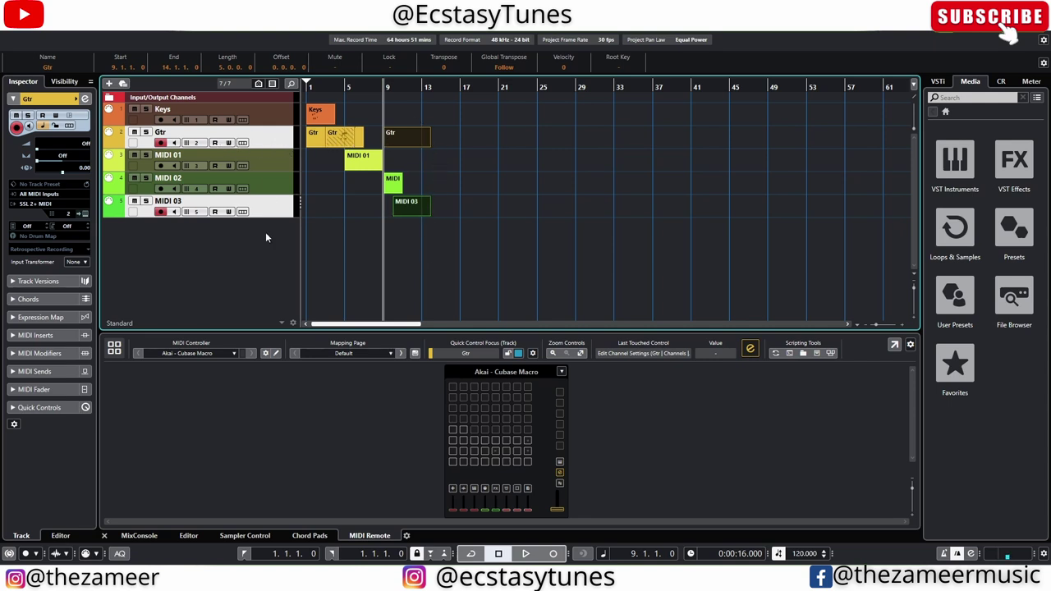
# Turn off Track Selection Follows Event Selection and test it by selecting the bar 9 Gtr part and the MIDI 03 part
pyautogui.click(45, 8)
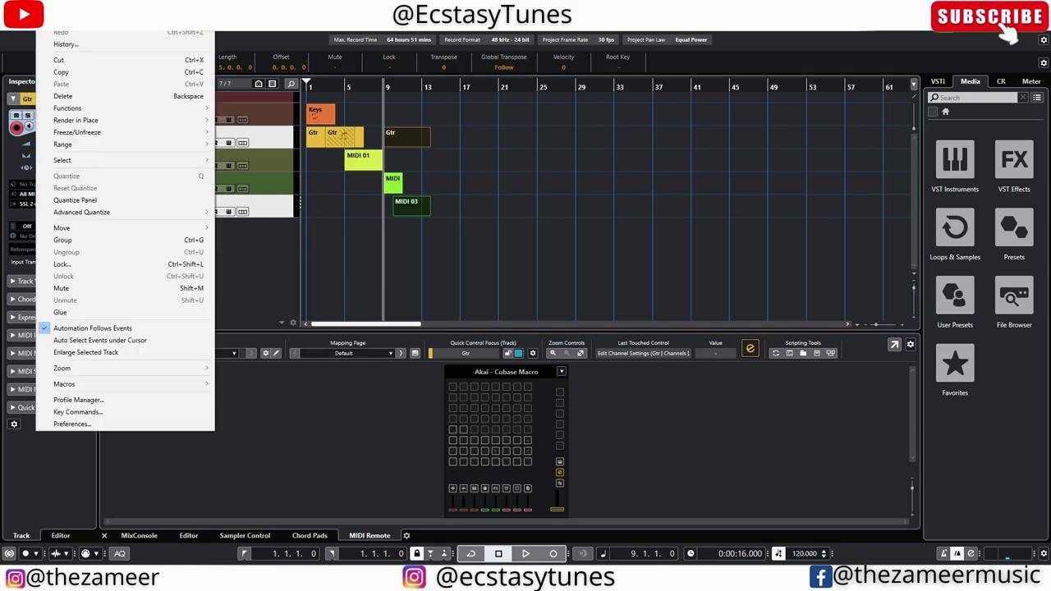
pyautogui.click(74, 424)
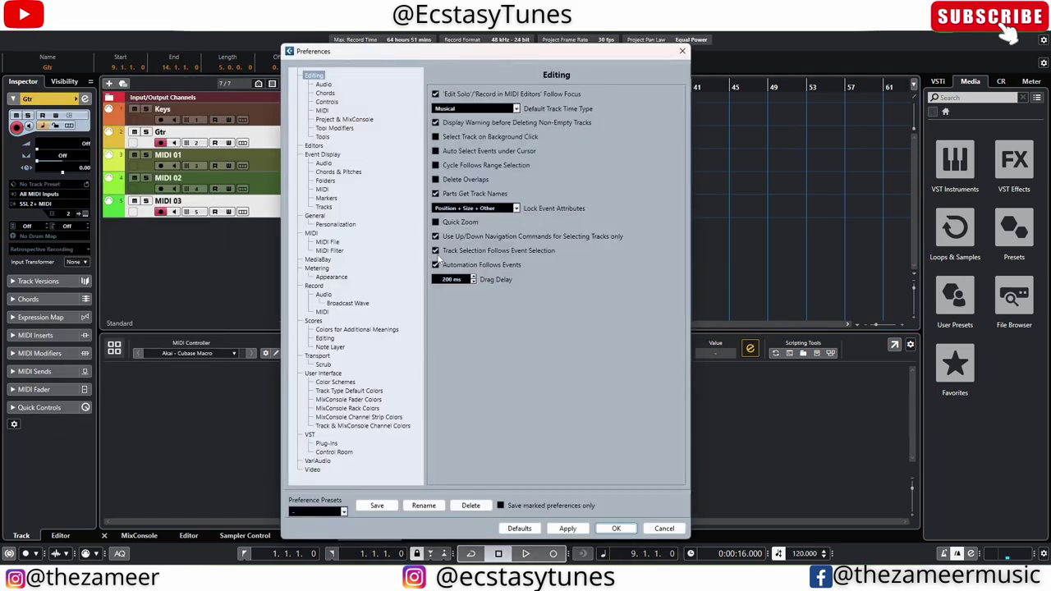
pyautogui.click(616, 528)
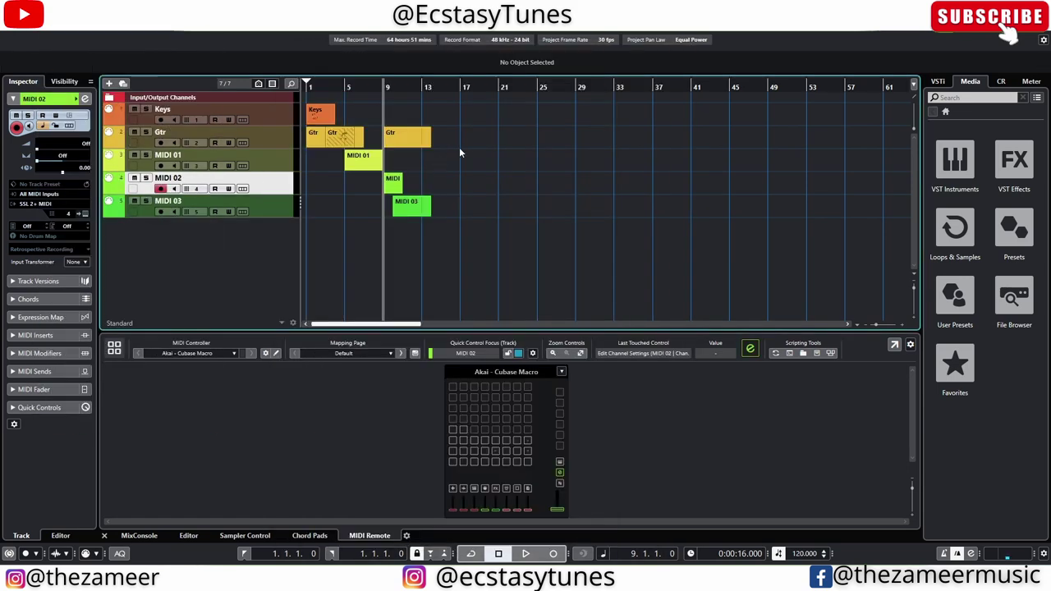
pyautogui.moveTo(452, 138); pyautogui.dragTo(414, 237)
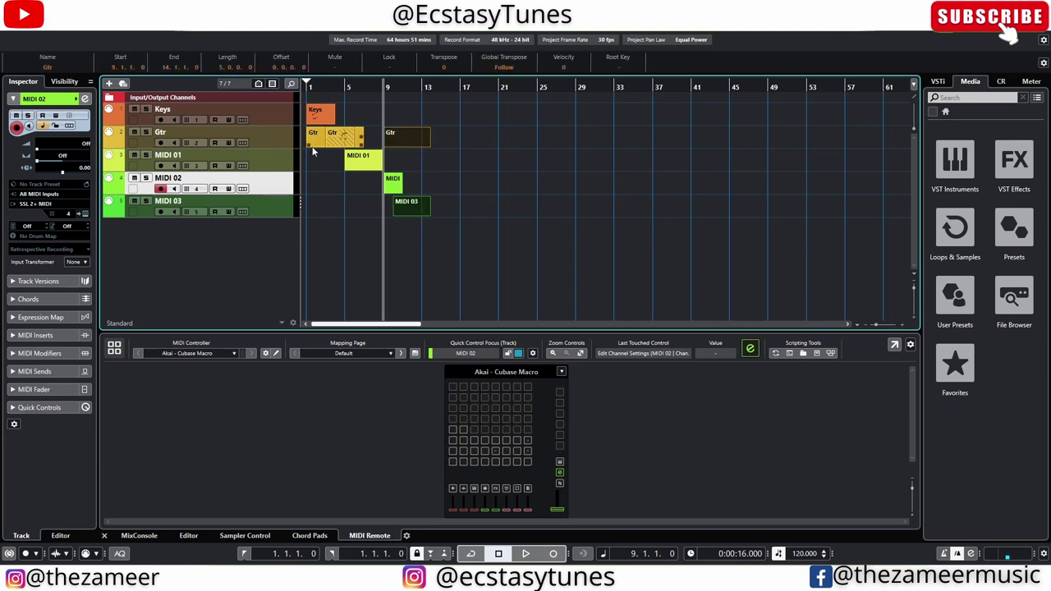
pyautogui.click(474, 148)
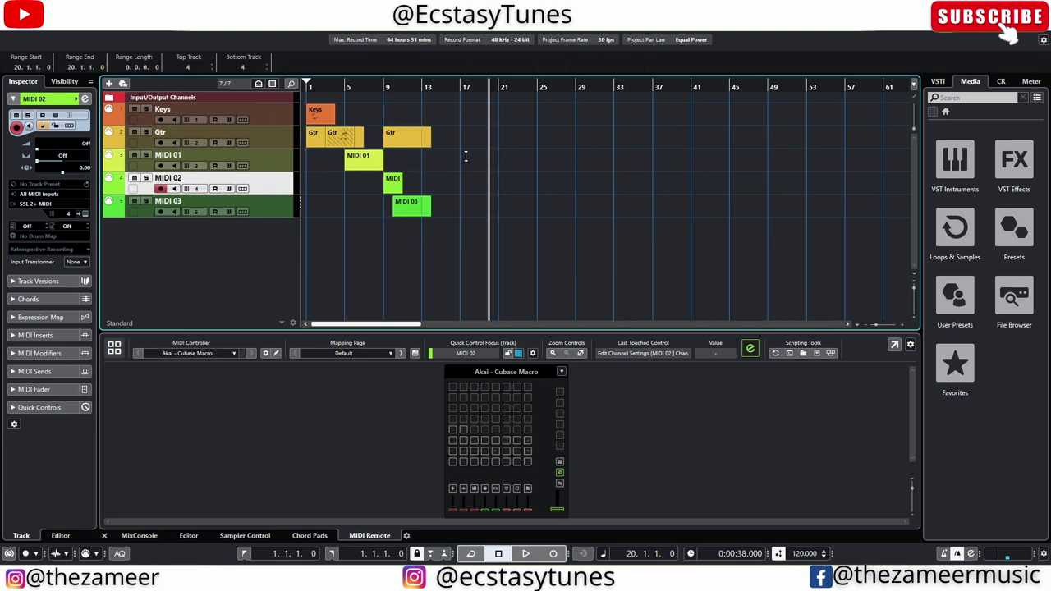
# Turn Track Selection Follows Event Selection back on and reselect the bar 9 Gtr part and the MIDI 03 part
pyautogui.click(37, 20)
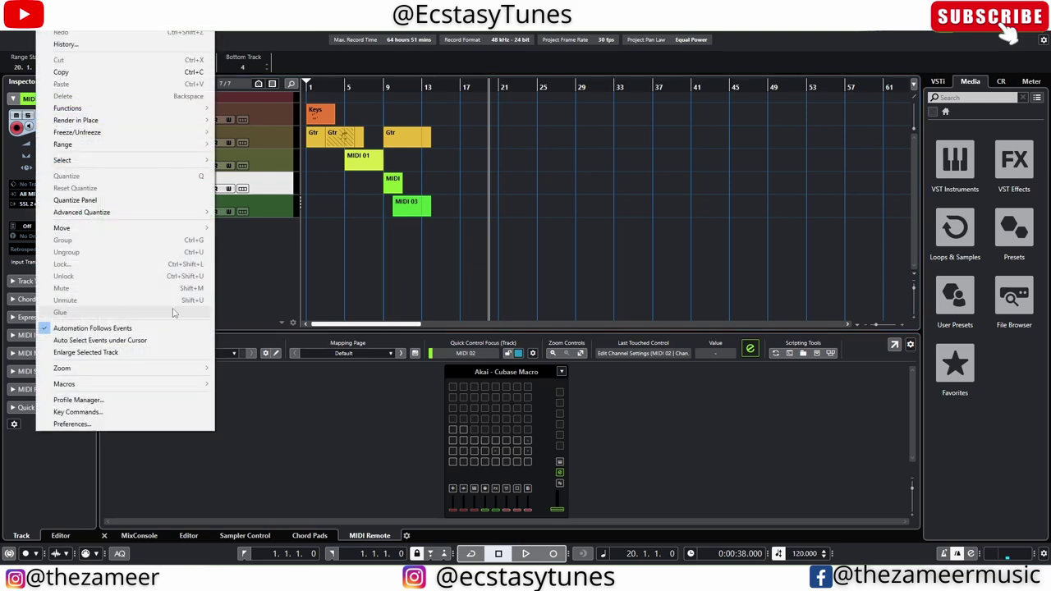
pyautogui.click(91, 423)
pyautogui.click(435, 251)
pyautogui.click(612, 528)
pyautogui.click(482, 250)
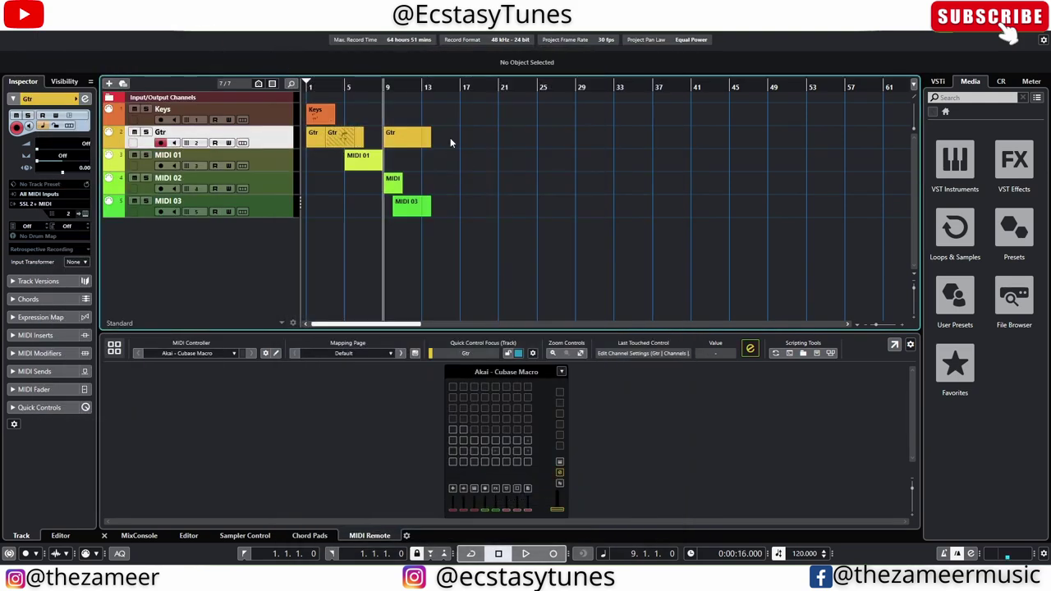
pyautogui.moveTo(450, 138); pyautogui.dragTo(414, 239)
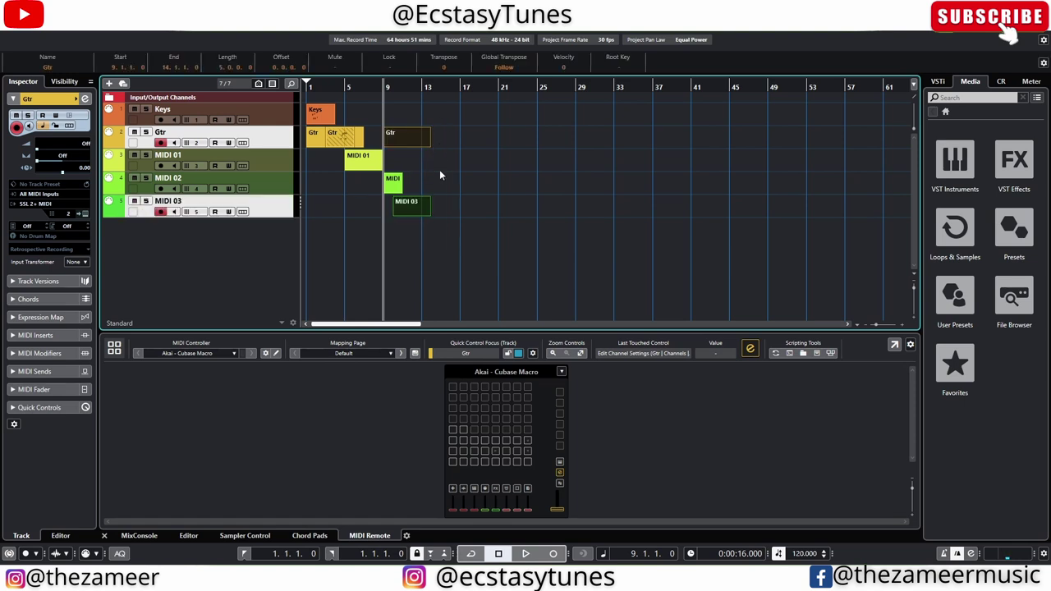
# Reselect the bar 9 Gtr and MIDI 03 parts, move their tracks into a new folder, and select the MIDI 01 and MIDI 02 tracks
pyautogui.hotkey('ctrl', 'shift', 'g')
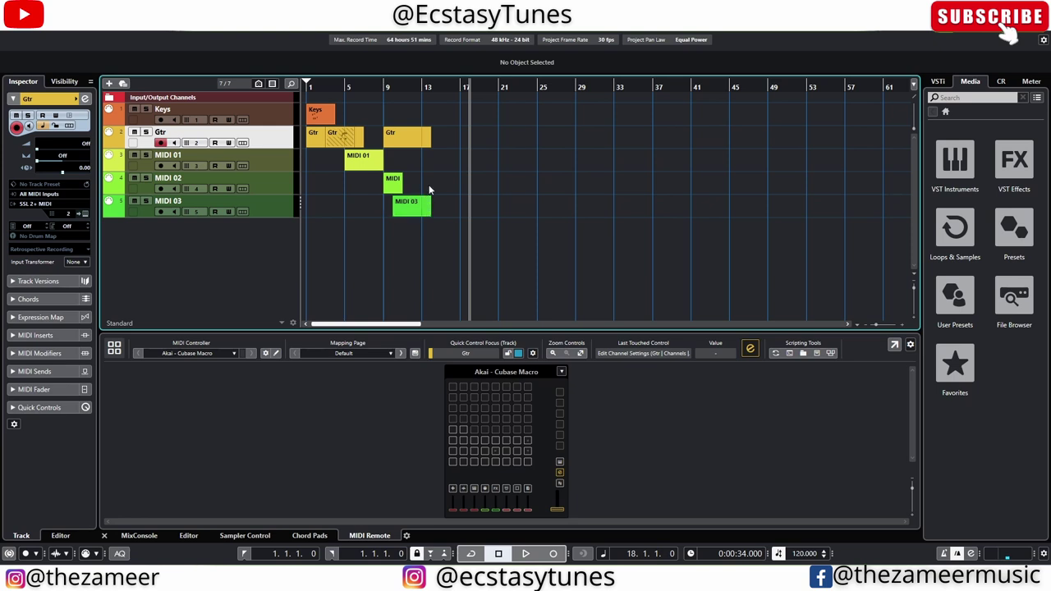
pyautogui.moveTo(452, 142); pyautogui.dragTo(420, 246)
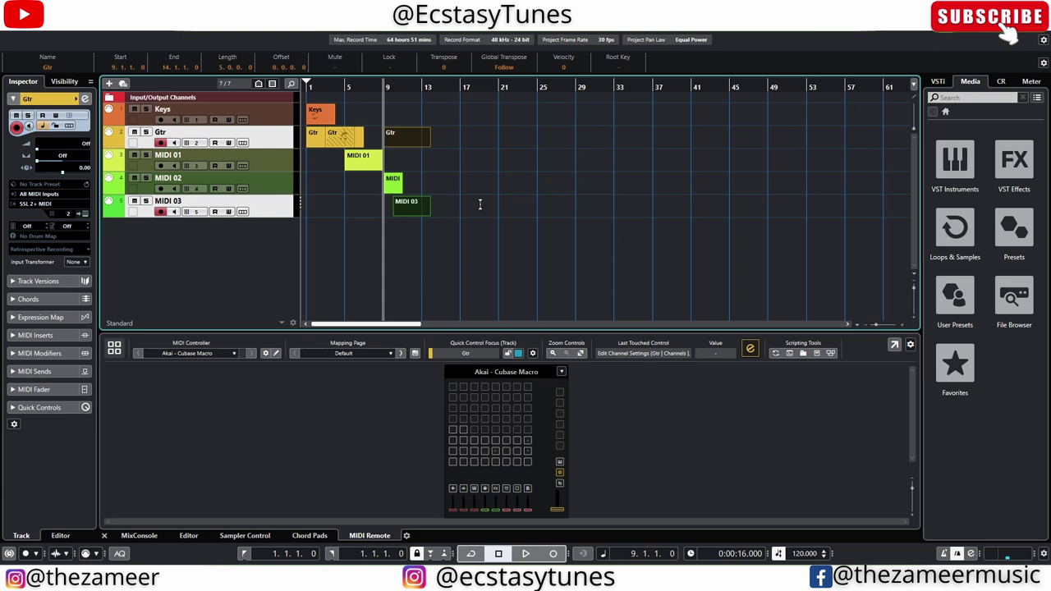
pyautogui.hotkey('ctrl', 'shift', 'f')
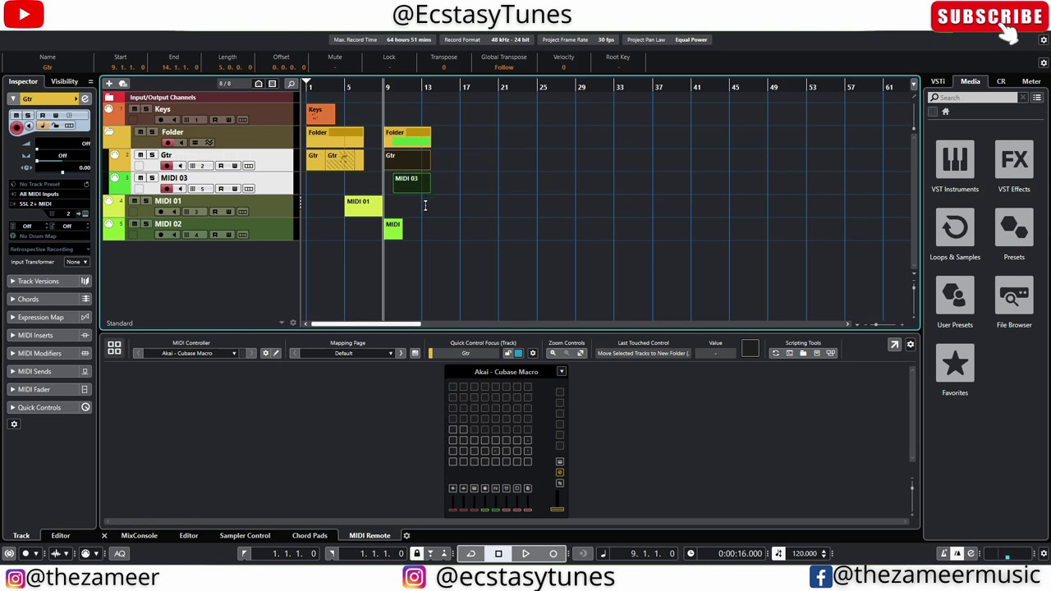
pyautogui.click(278, 203)
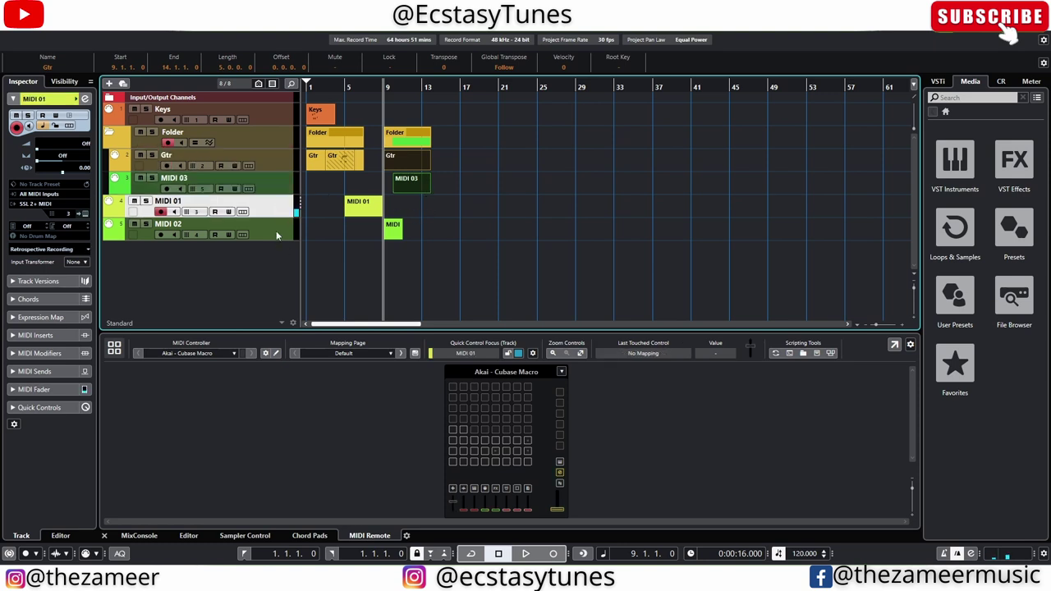
pyautogui.keyDown('ctrl'); pyautogui.click(277, 236); pyautogui.keyUp('ctrl')
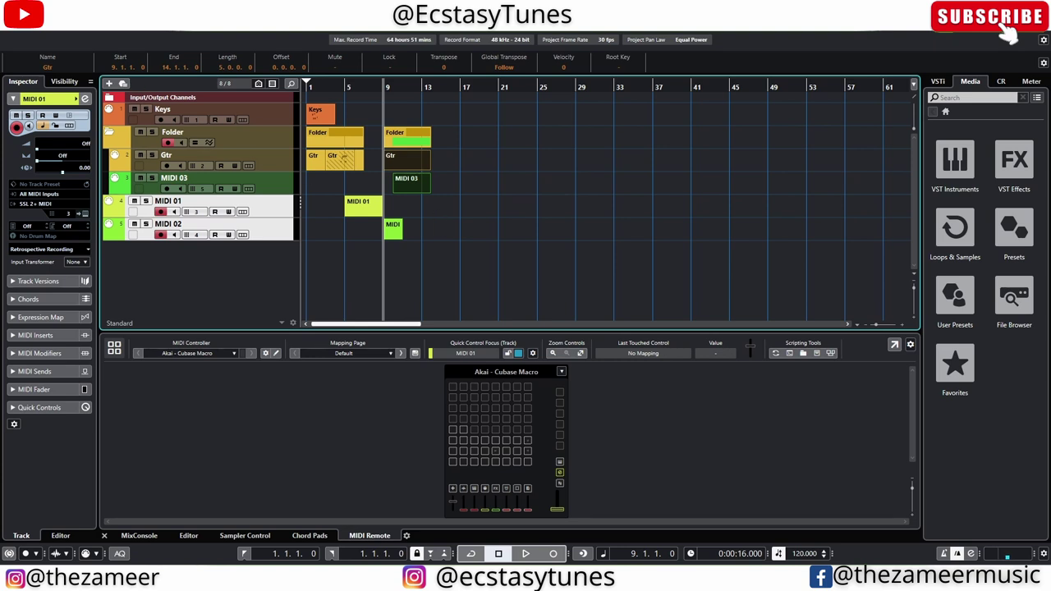
# Check the Use Mouse Wheel for Event Volume and Fades option in the Editing-Audio preferences and close them without changes
pyautogui.click(51, 24)
pyautogui.click(58, 423)
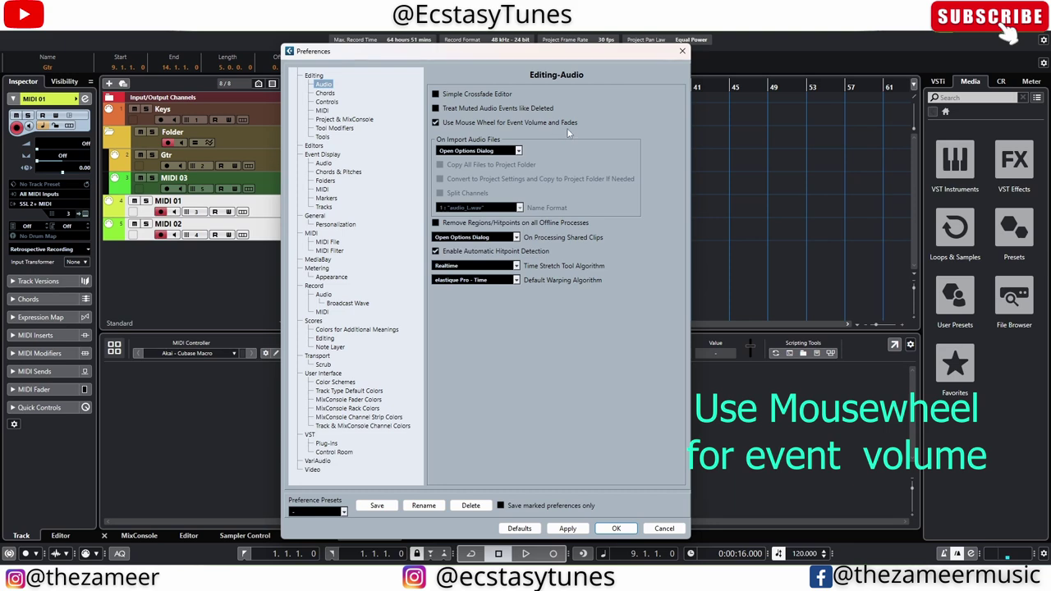
pyautogui.click(682, 51)
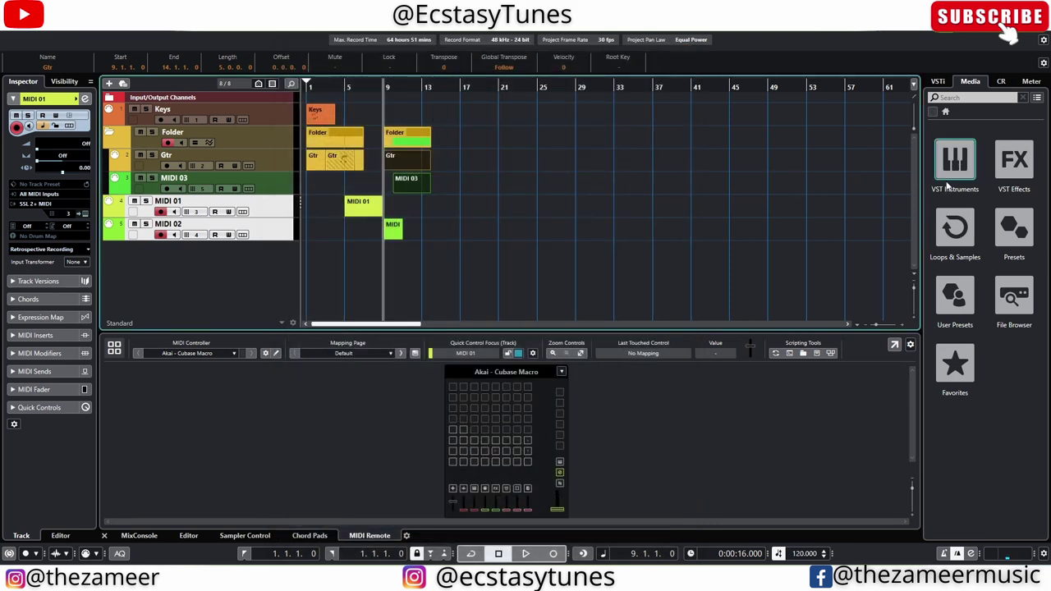
# Place the drum loops 01 Slow Rock 70 at bar 1, 02 075 drums at bar 9, 02 097 Drums-b at bar 16 and 02 175 drums01 at bar 24 on new tracks
pyautogui.click(956, 230)
pyautogui.click(1014, 305)
pyautogui.moveTo(966, 349); pyautogui.dragTo(308, 276)
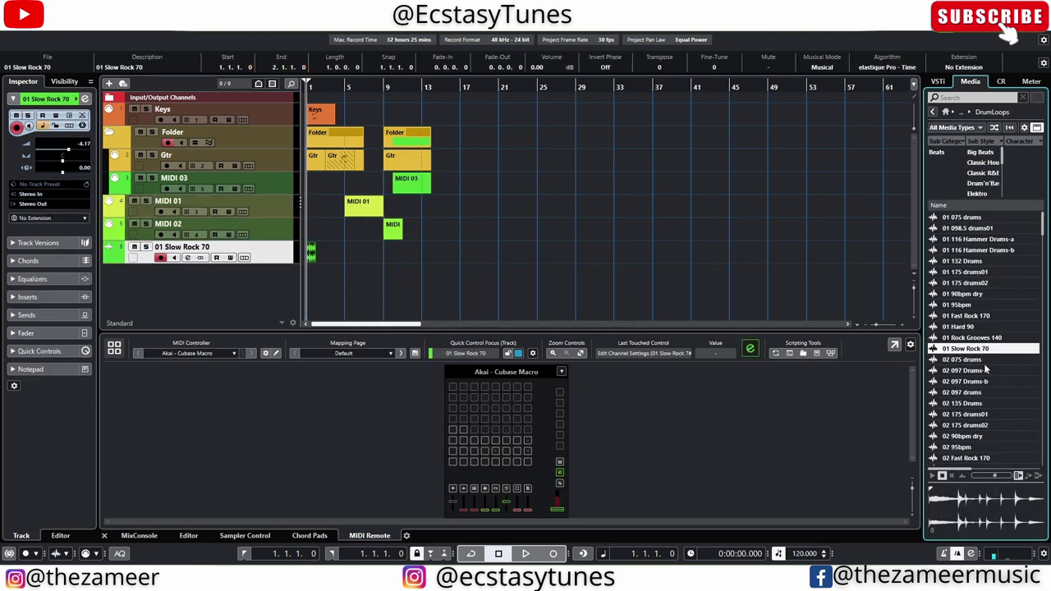
pyautogui.moveTo(977, 360); pyautogui.dragTo(386, 274)
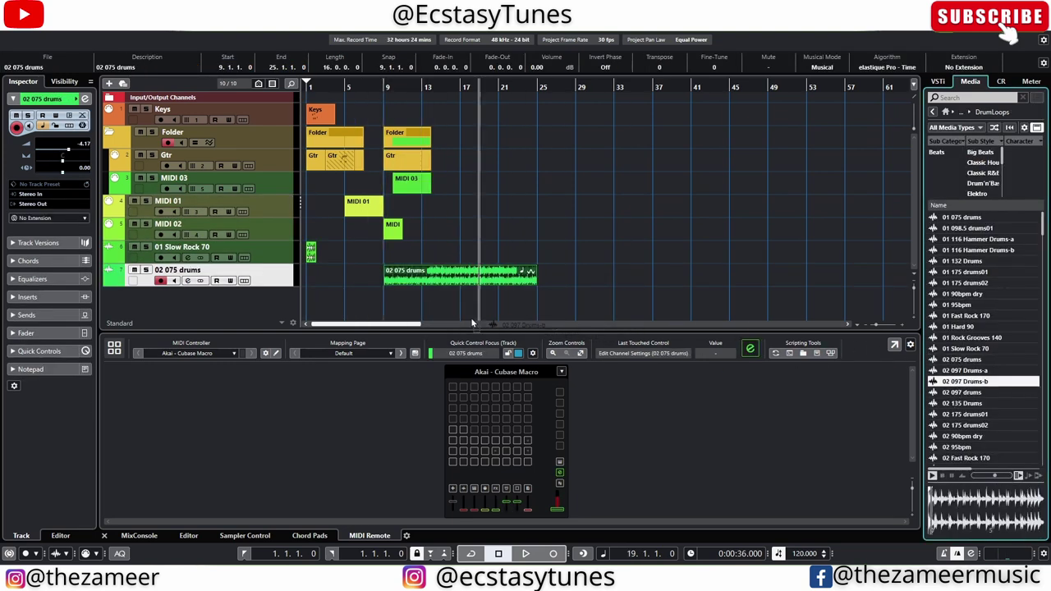
pyautogui.moveTo(483, 320); pyautogui.dragTo(450, 298)
pyautogui.moveTo(987, 416); pyautogui.dragTo(526, 316)
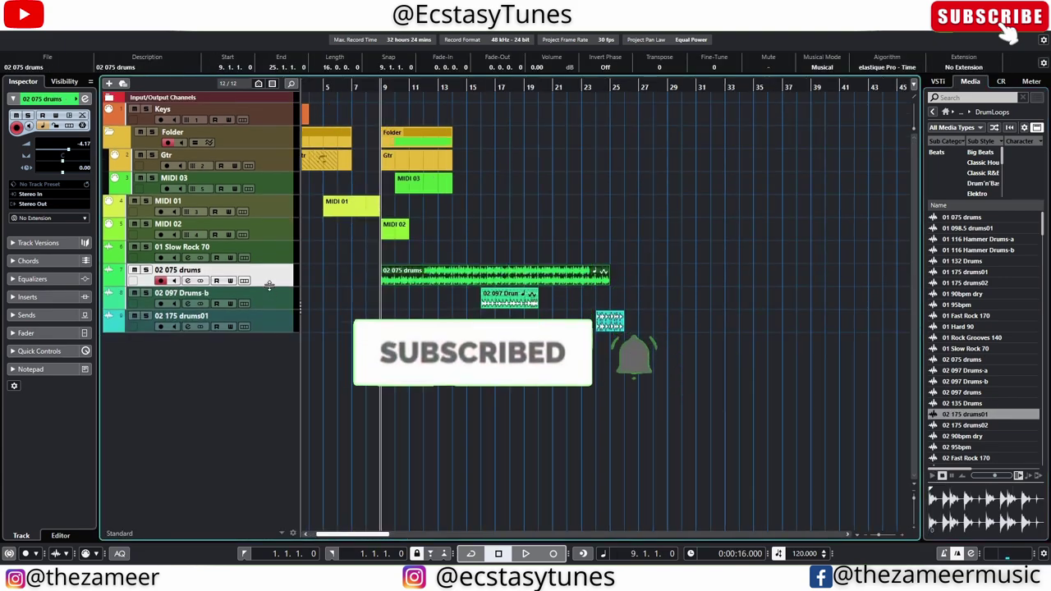
# Enlarge the height of the 02 075 drums track and select its event
pyautogui.moveTo(269, 287); pyautogui.dragTo(276, 406)
pyautogui.press('h')
pyautogui.press('h')
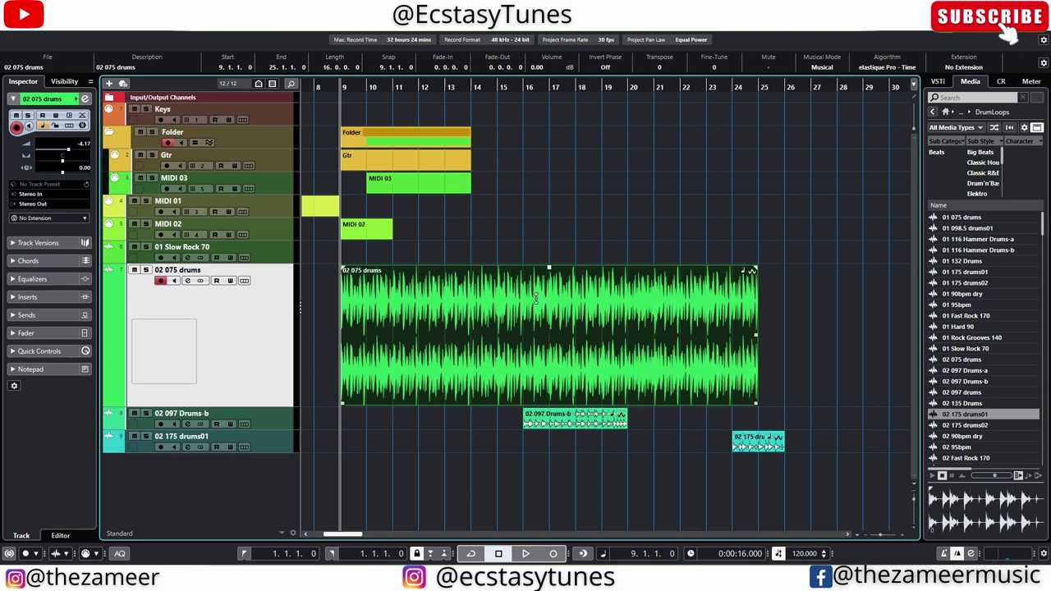
pyautogui.click(558, 250)
pyautogui.click(544, 377)
# Lower and raise the 02 075 drums event's volume repeatedly with the mouse wheel, leaving it at -9 dB
pyautogui.scroll(-8, 567, 327)
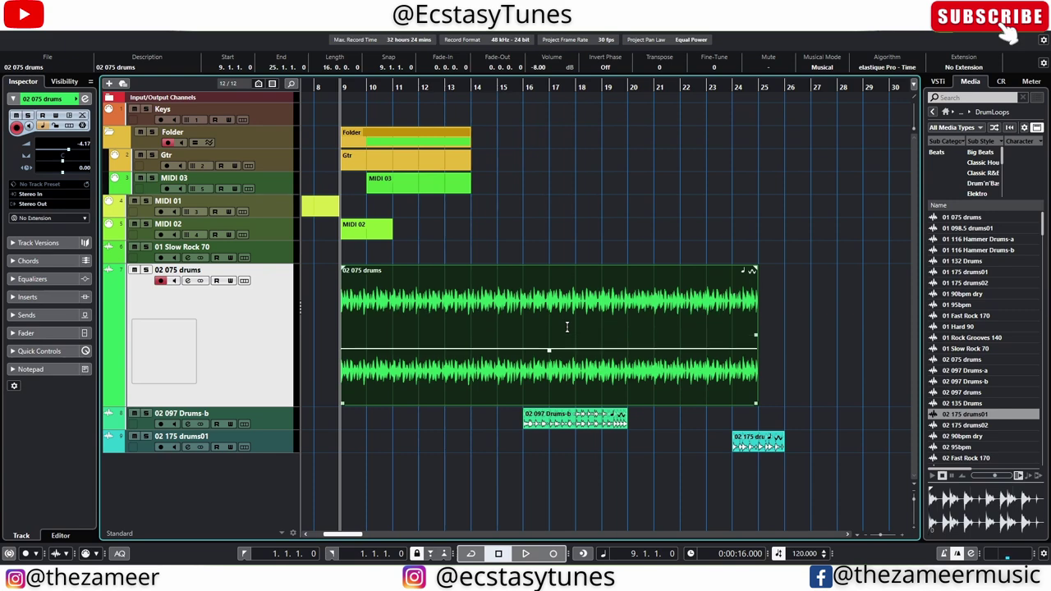
pyautogui.scroll(8, 567, 327)
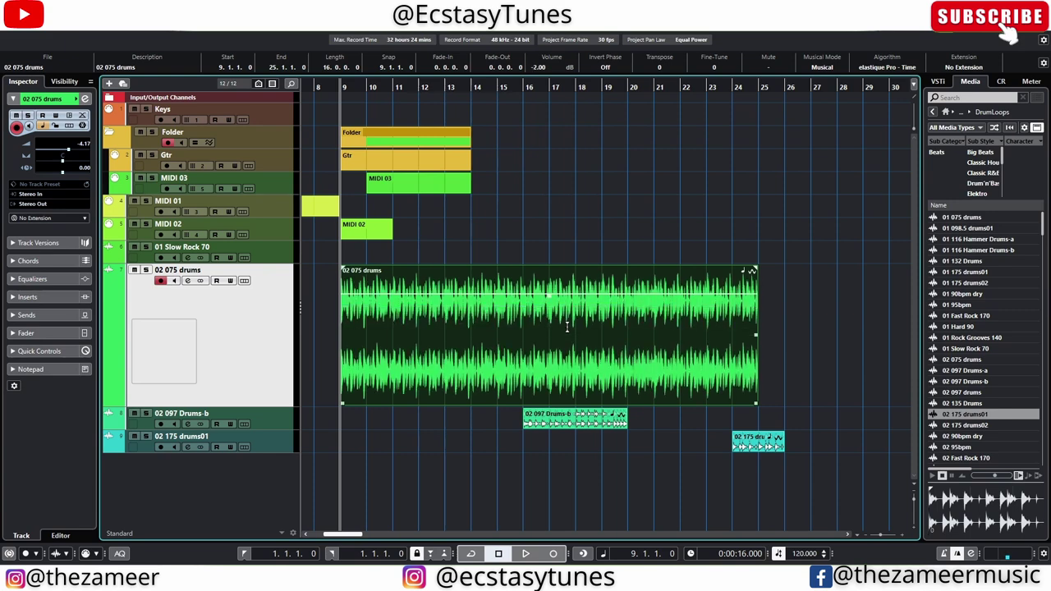
pyautogui.scroll(-2, 567, 327)
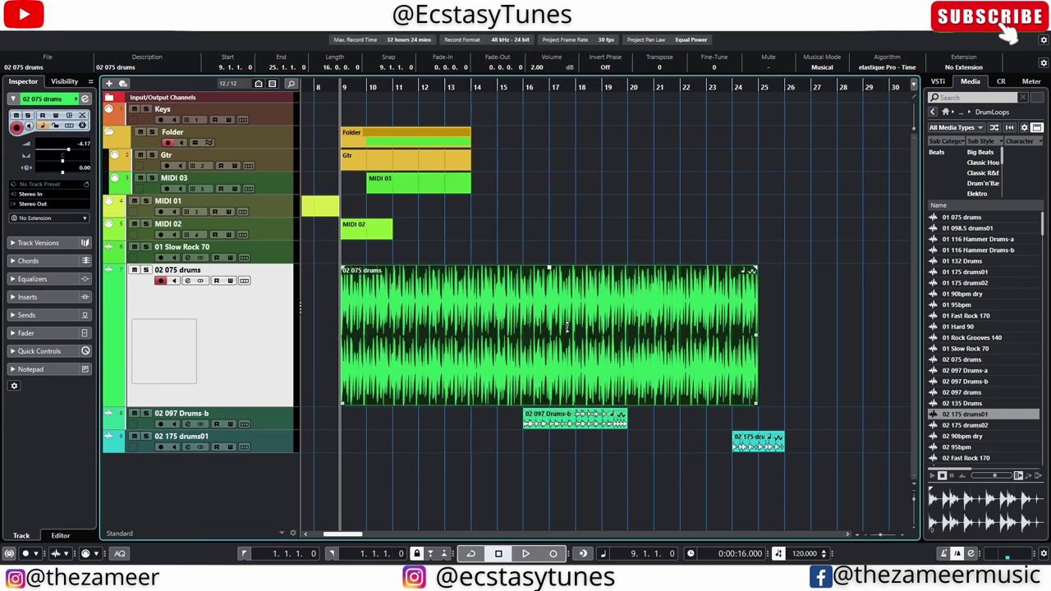
pyautogui.scroll(-3, 566, 326)
pyautogui.scroll(5, 567, 327)
pyautogui.scroll(-7, 567, 327)
pyautogui.scroll(-7, 567, 327)
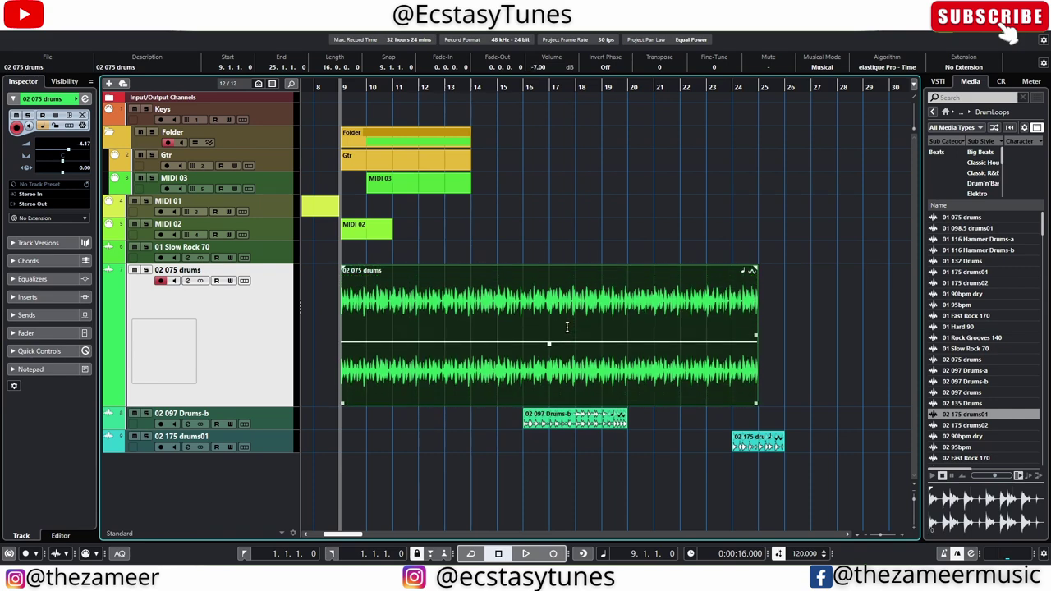
pyautogui.scroll(10, 567, 327)
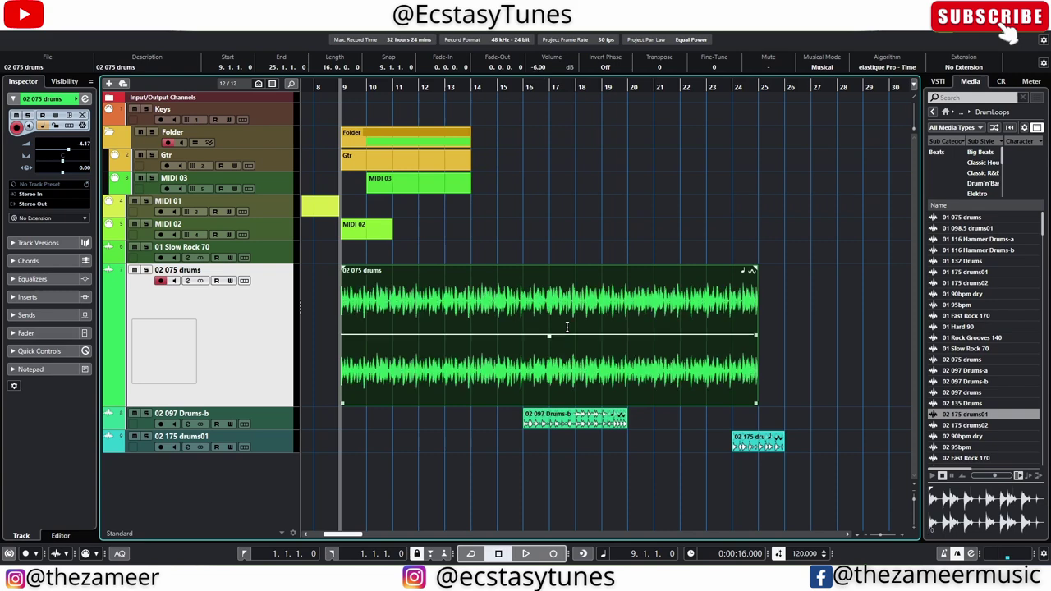
pyautogui.scroll(-4, 567, 327)
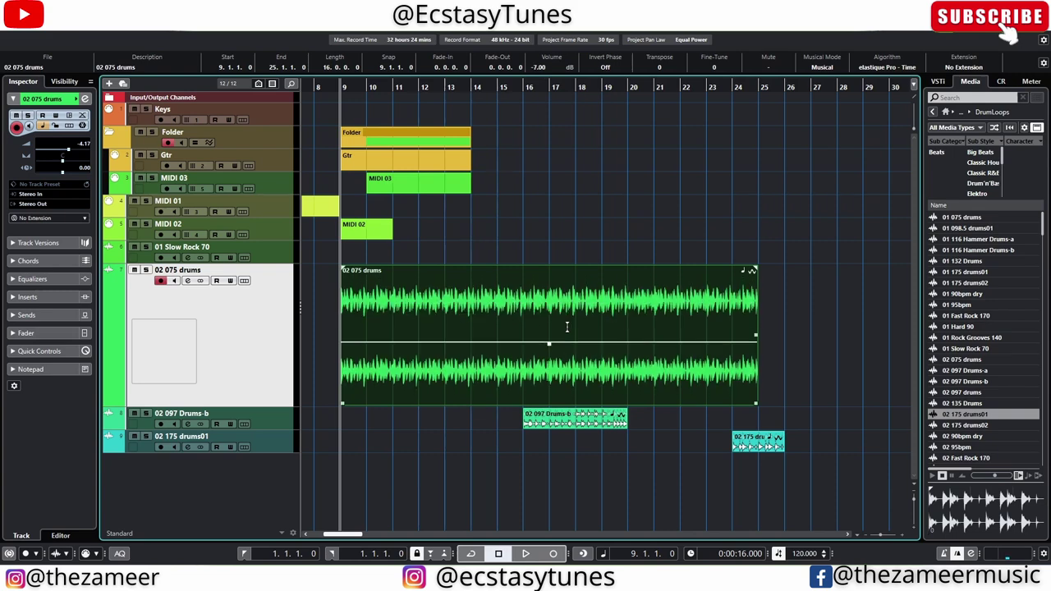
pyautogui.scroll(-2, 567, 327)
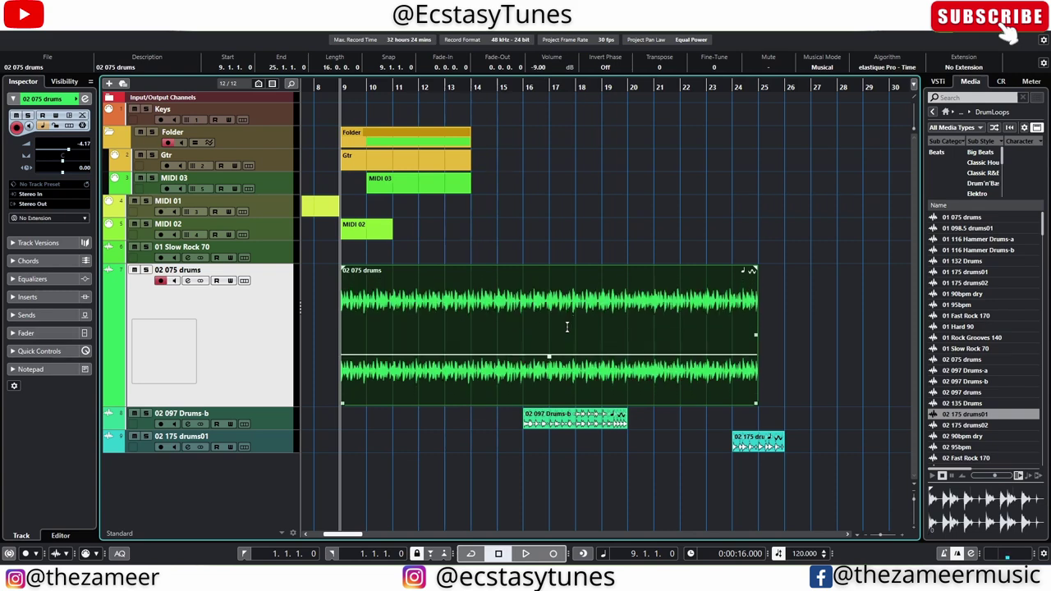
pyautogui.press('g')
pyautogui.press('g')
pyautogui.press('g')
pyautogui.press('g')
pyautogui.press('g')
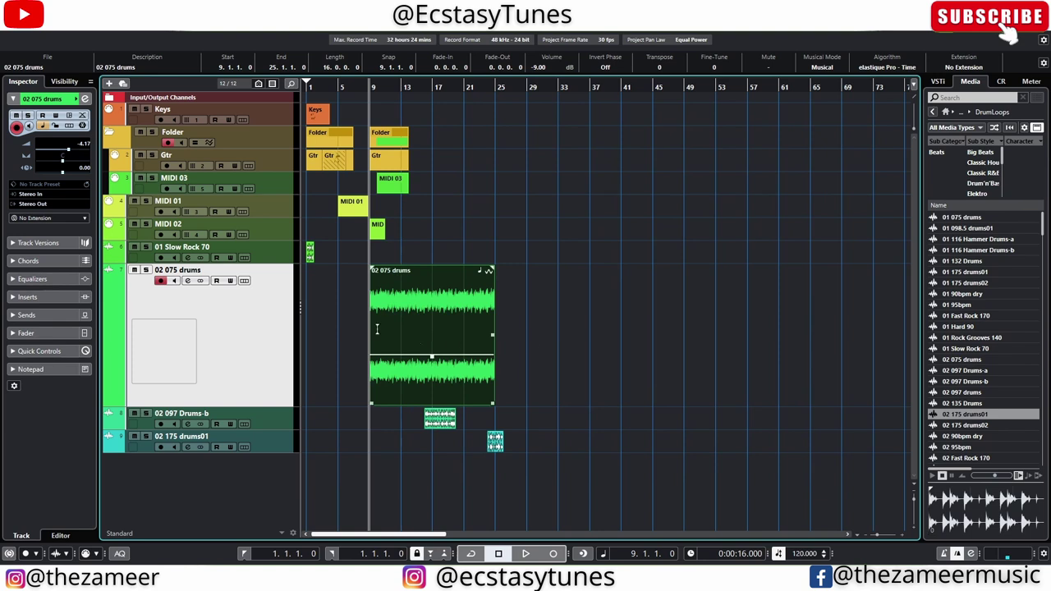
pyautogui.click(522, 362)
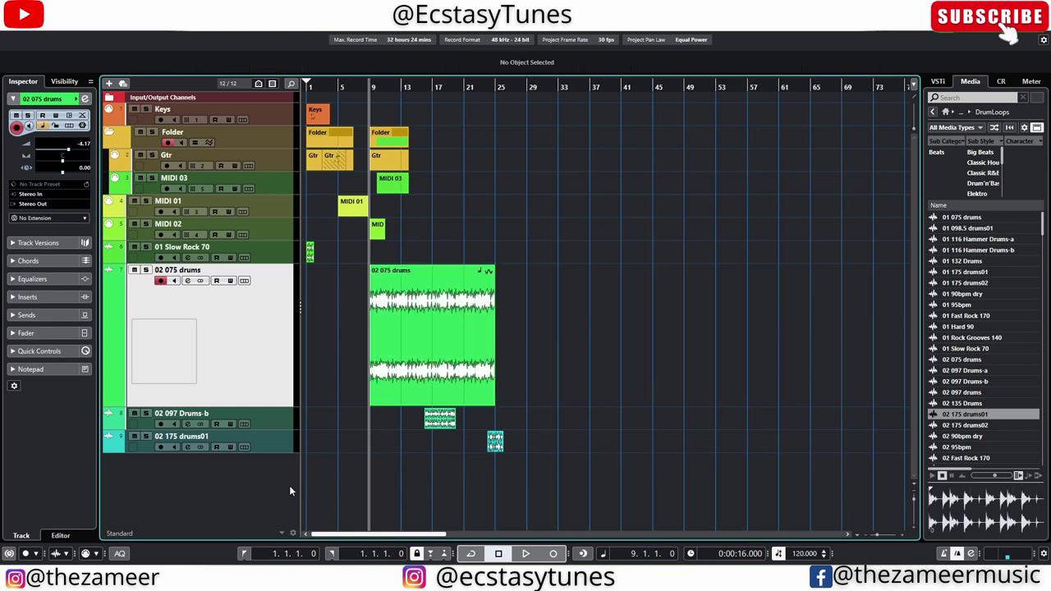
pyautogui.click(286, 426)
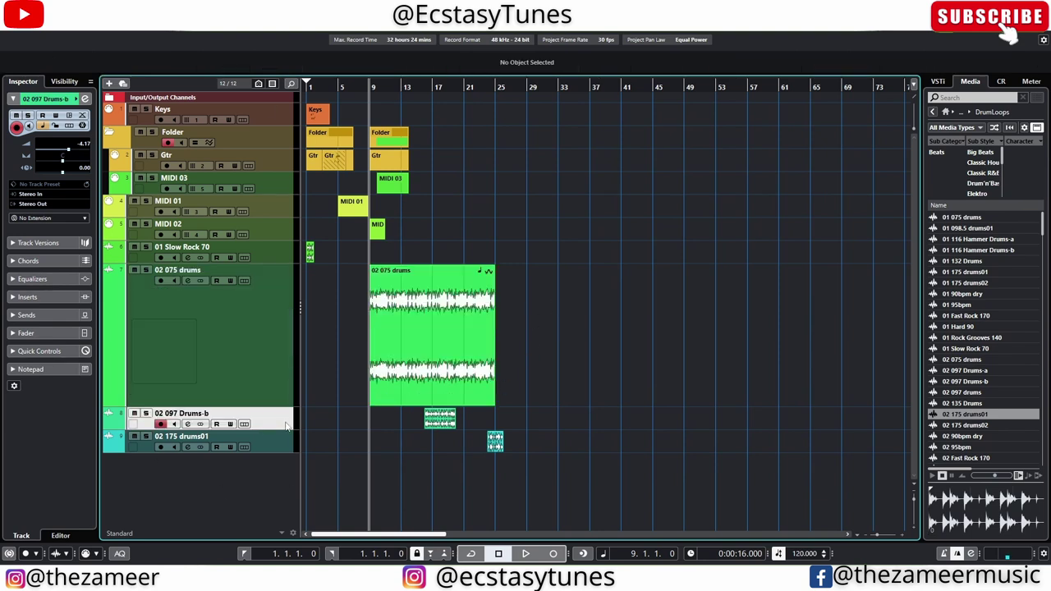
pyautogui.click(560, 241)
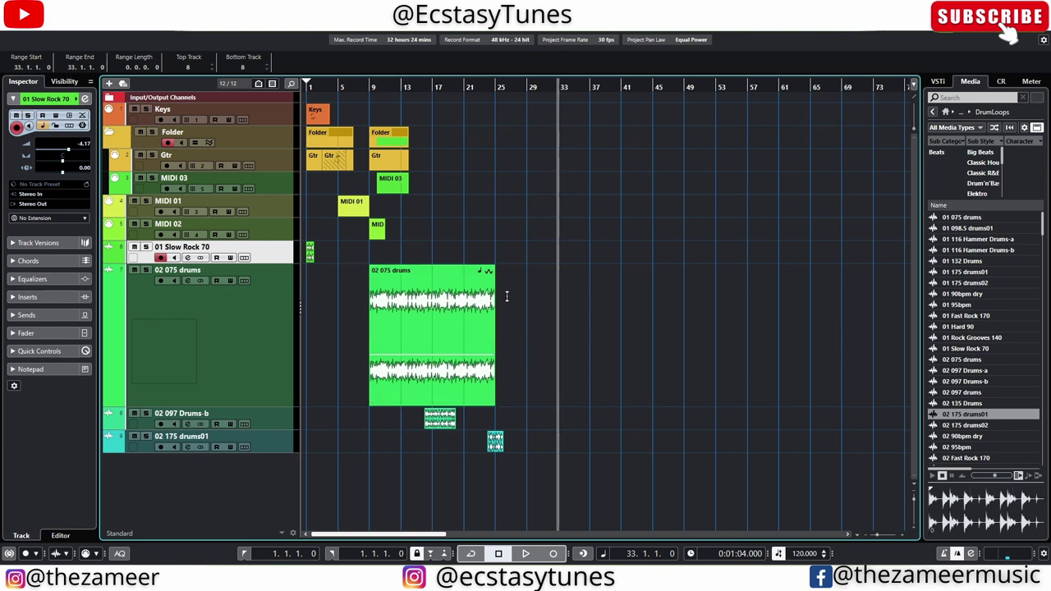
# Reselect the 02 075 drums event, lower its volume to -12 dB, raise it again and deselect the event
pyautogui.click(483, 395)
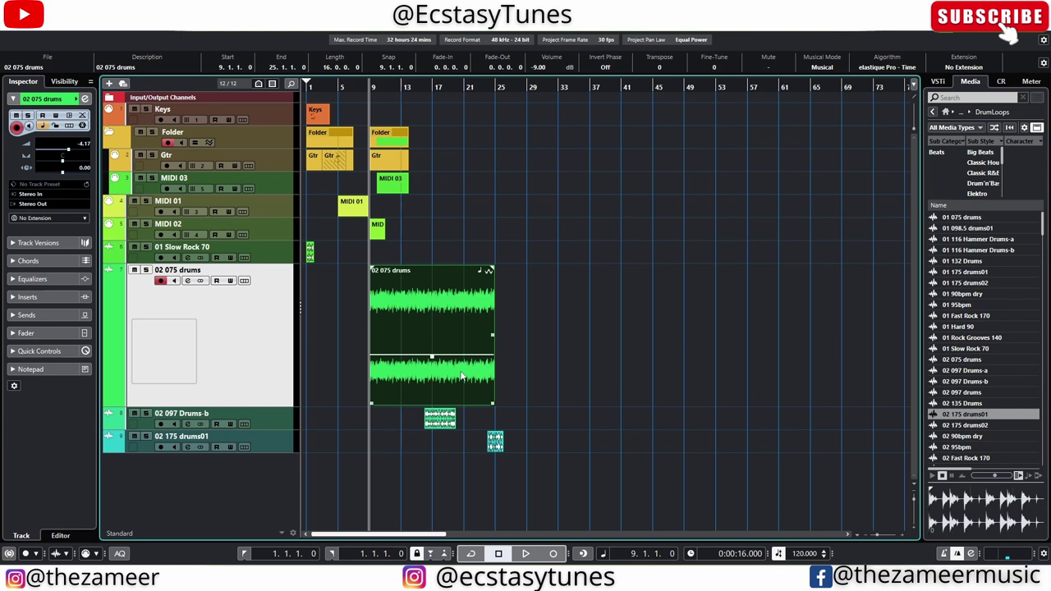
pyautogui.hotkey('shift', 'Down')
pyautogui.hotkey('shift', 'Down')
pyautogui.hotkey('shift', 'Up')
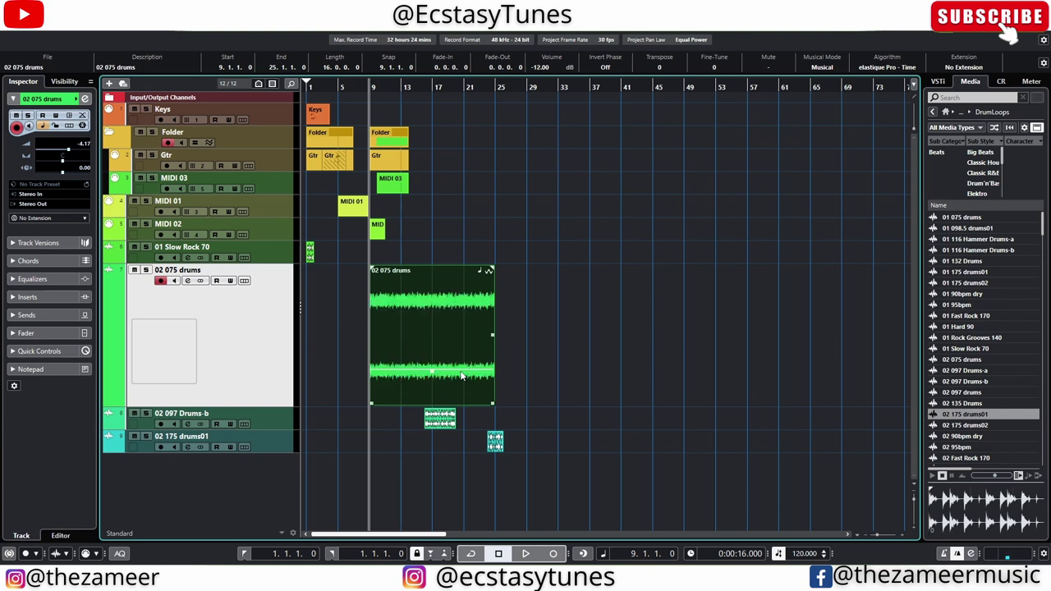
pyautogui.scroll(3, 461, 375)
pyautogui.click(526, 354)
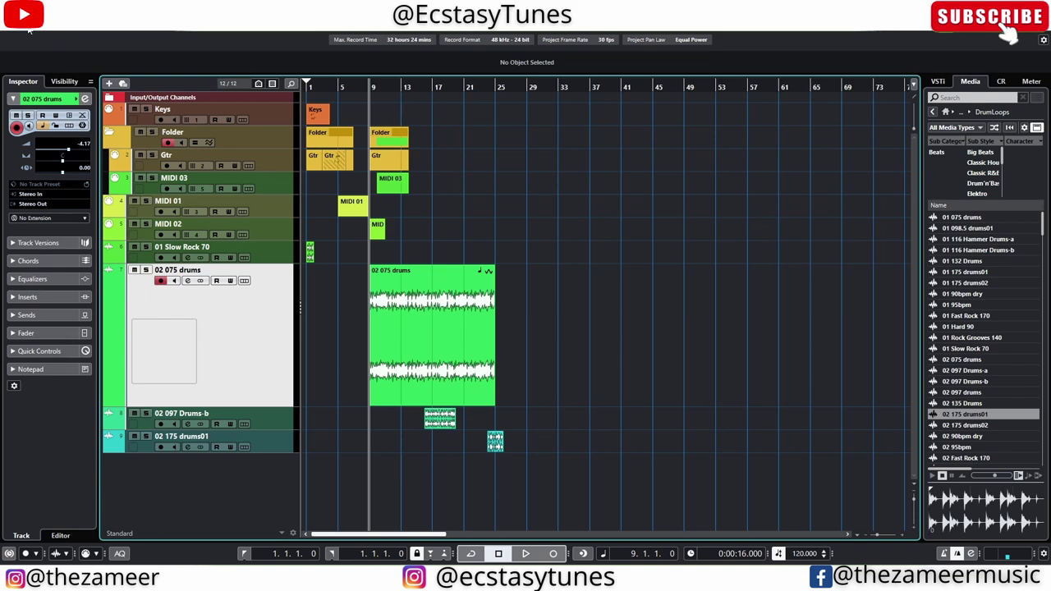
# Search the key commands for "use mouse", check the shortcut of Use Mouse Wheel for Event Volume and Fades, and close the dialog without changes
pyautogui.click(45, 8)
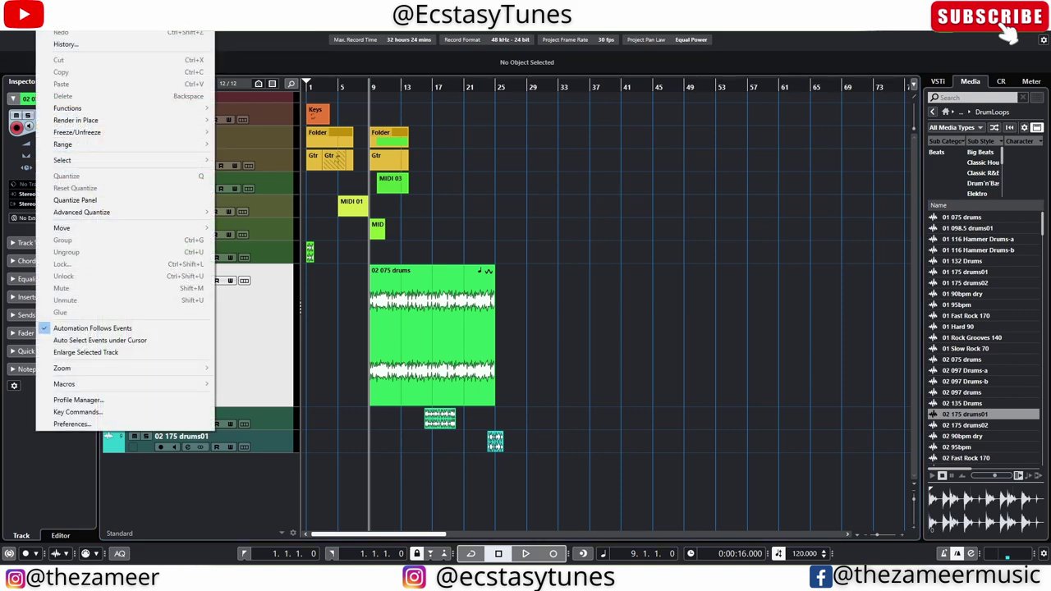
pyautogui.click(78, 412)
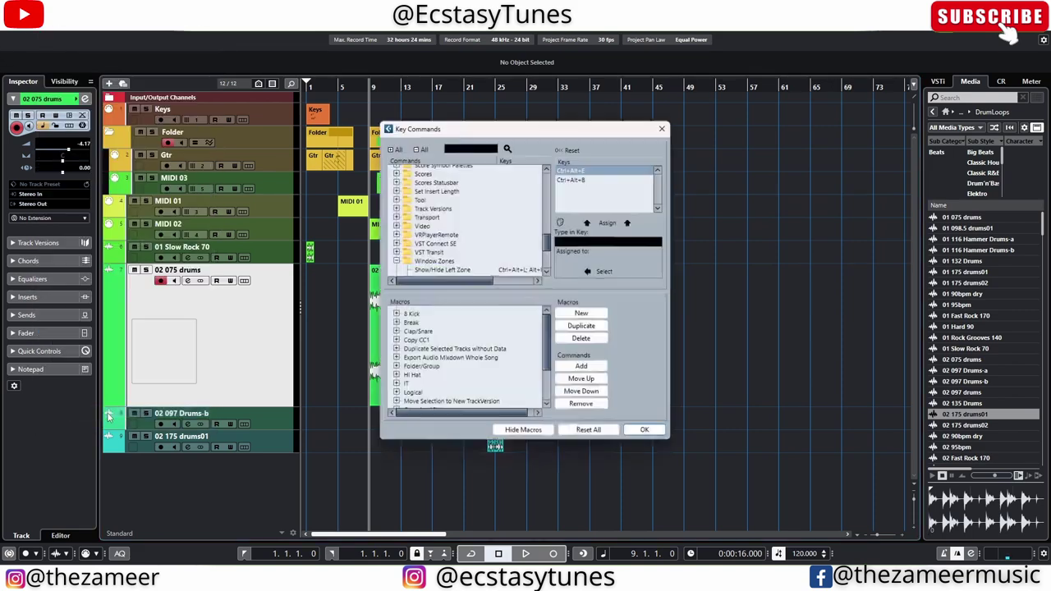
pyautogui.write('s')
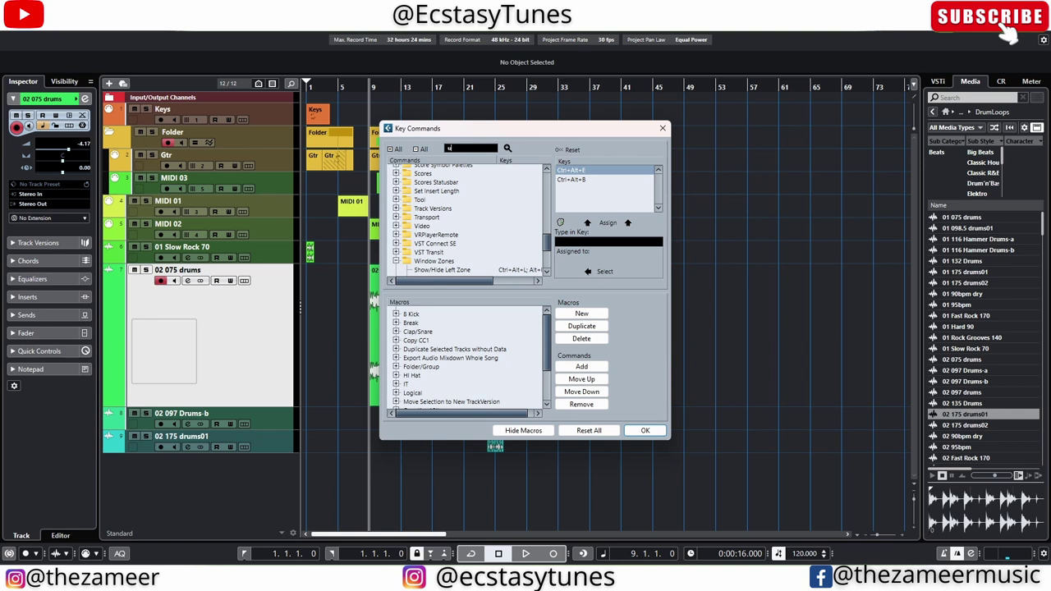
pyautogui.write('e mouse')
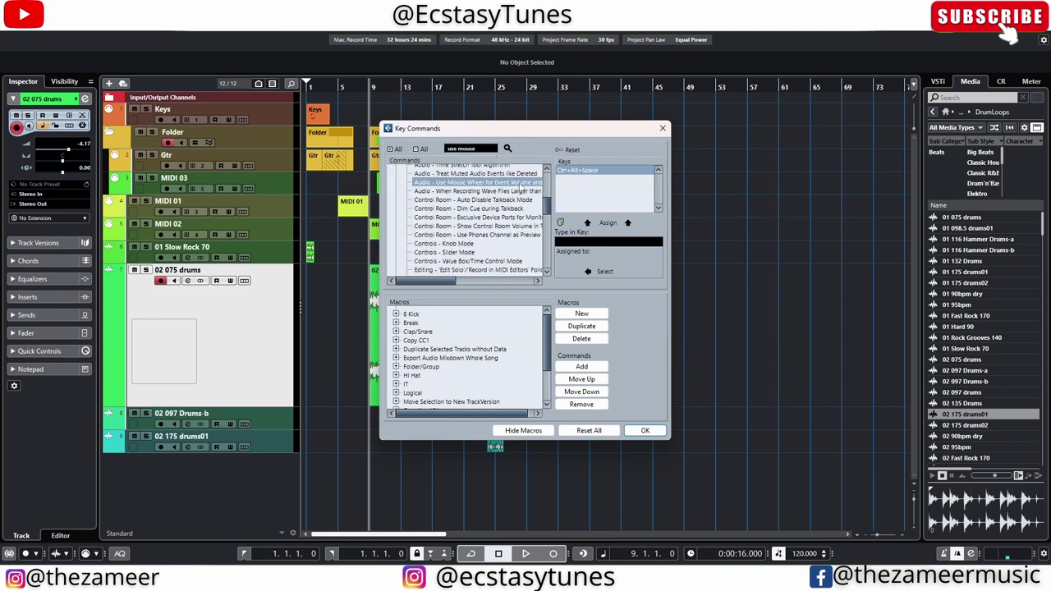
pyautogui.click(597, 249)
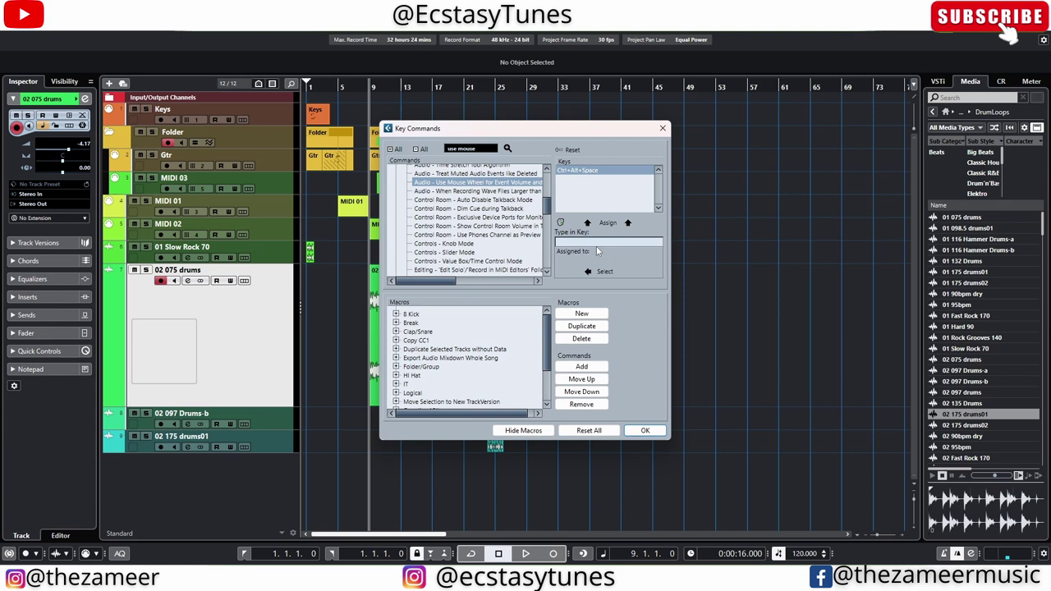
pyautogui.click(663, 129)
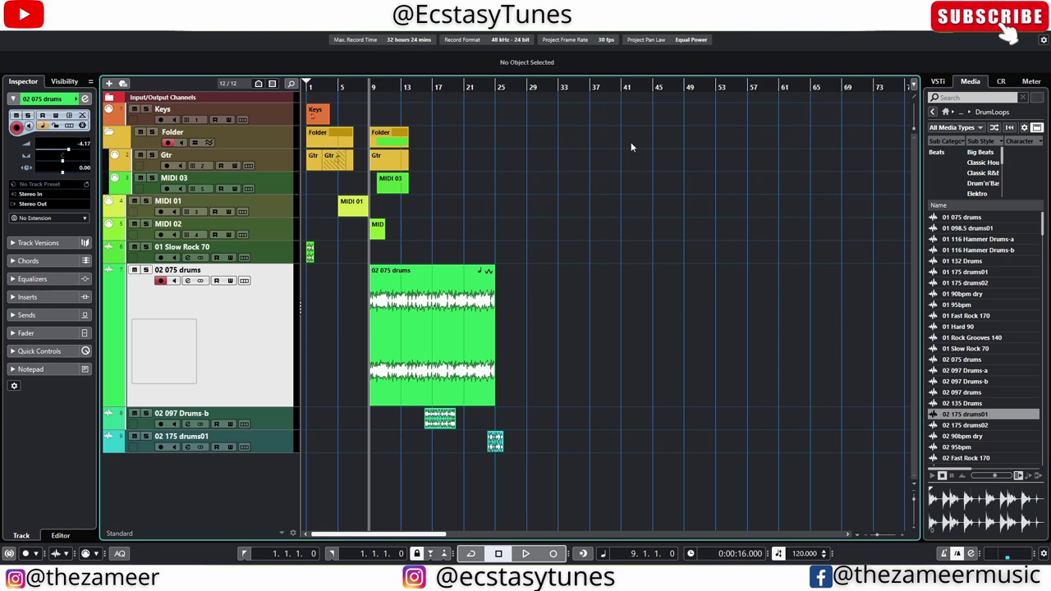
# Check the Return to Start Position on Stop option in the Transport preferences and close them
pyautogui.click(476, 231)
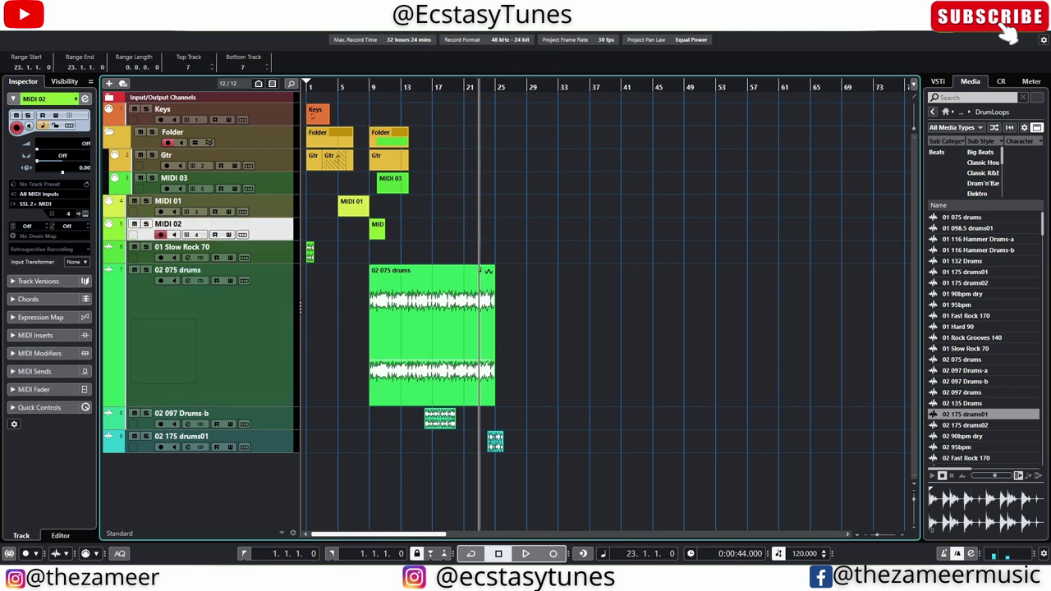
pyautogui.click(37, 10)
pyautogui.click(58, 420)
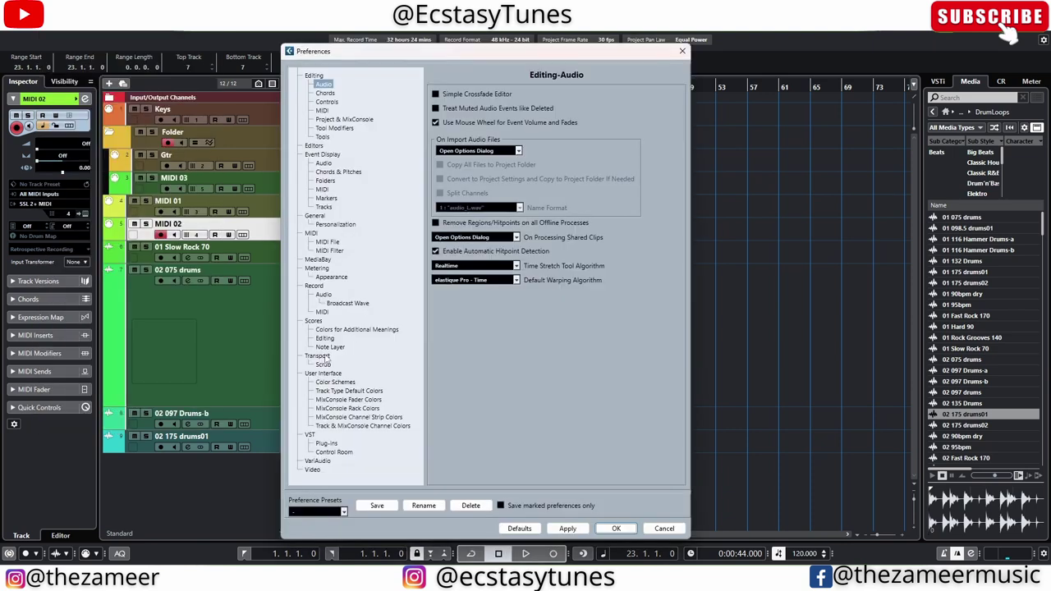
pyautogui.click(318, 356)
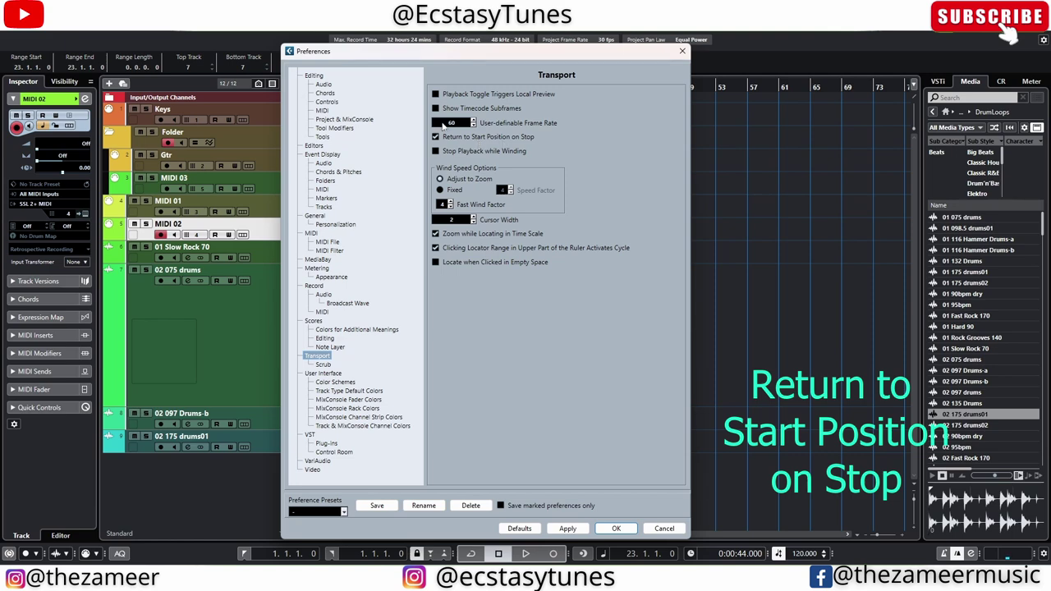
pyautogui.click(615, 530)
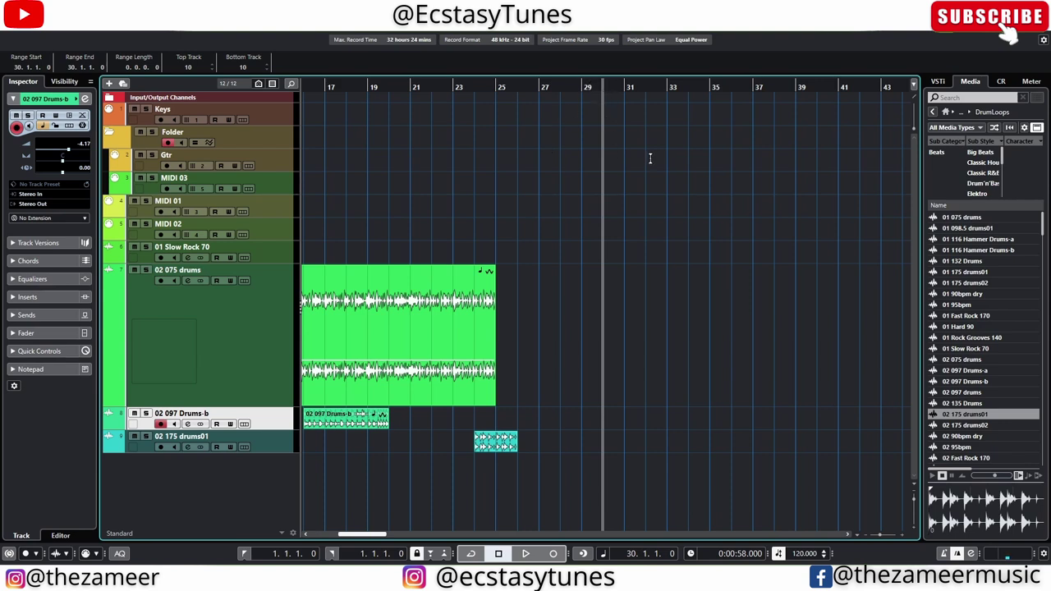
# Play the project briefly from bar 30 and stop it to check the cursor's return behaviour
pyautogui.press('space')
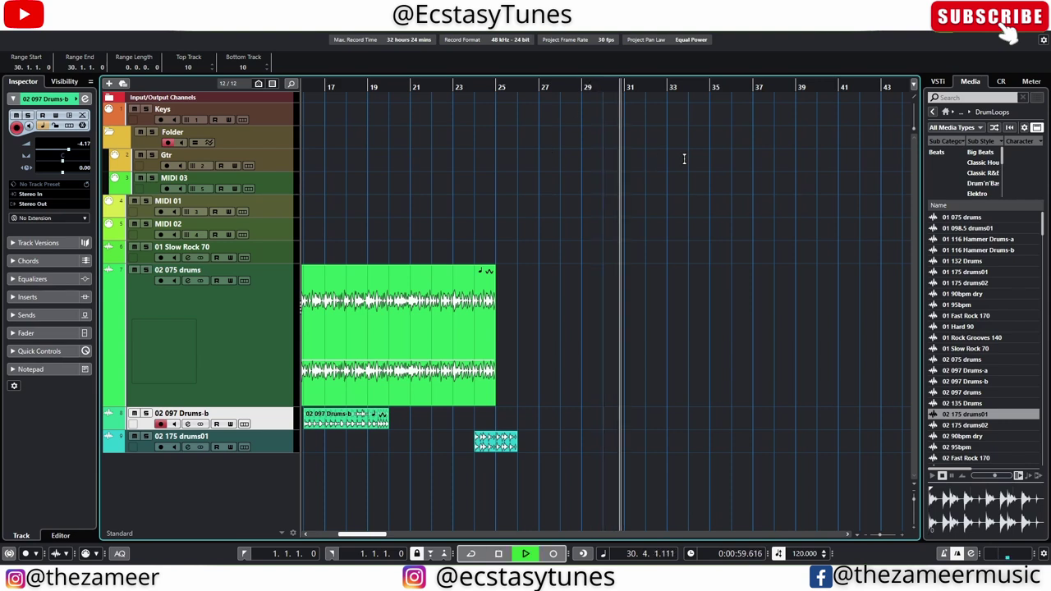
pyautogui.press('space')
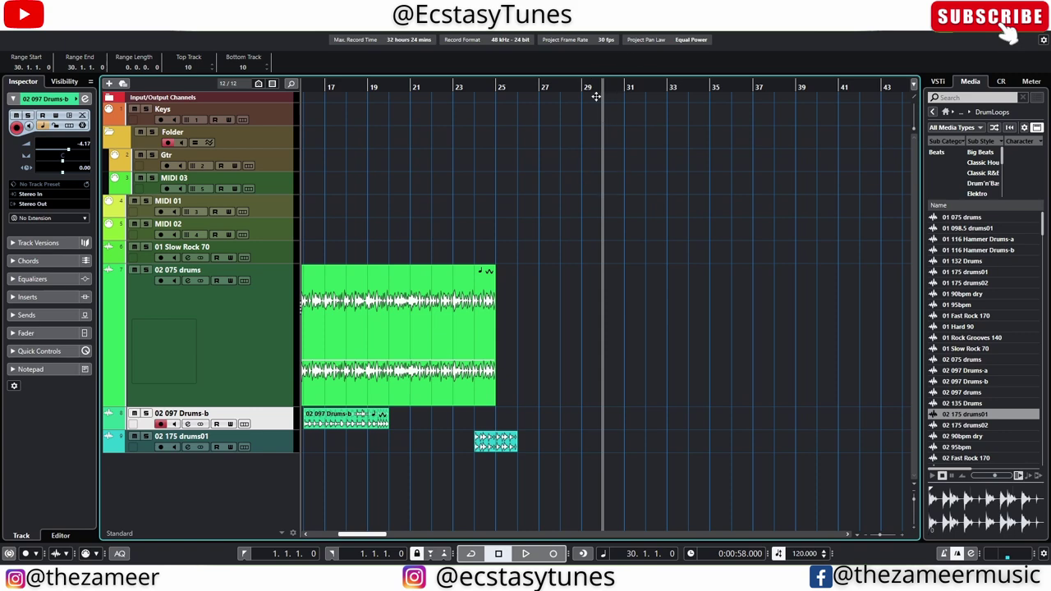
pyautogui.scroll(6, 603, 114)
pyautogui.scroll(-8, 610, 110)
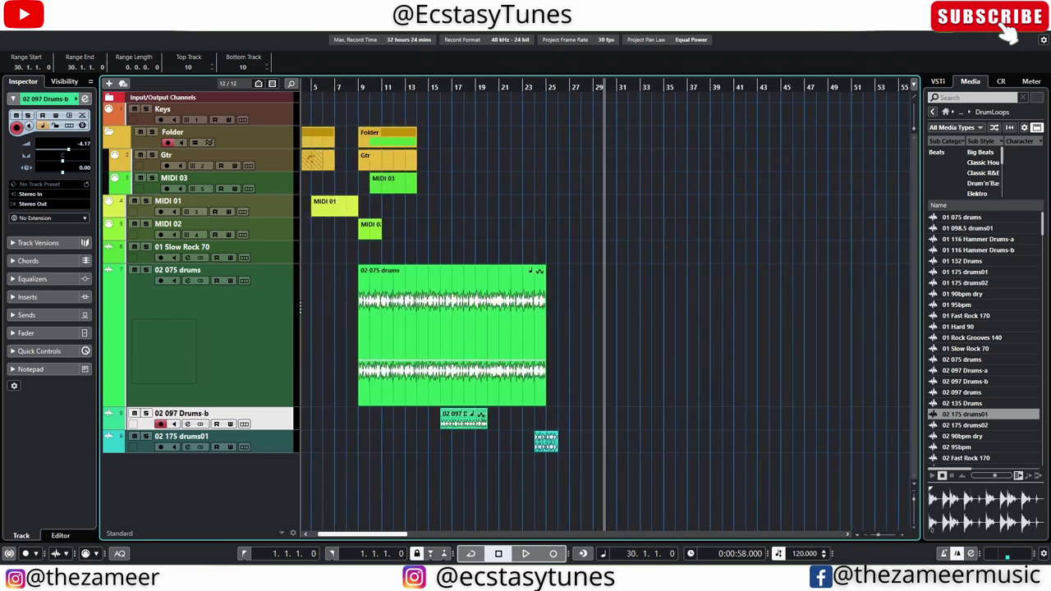
# Turn off Return to Start Position on Stop in the Transport preferences and confirm
pyautogui.click(43, 25)
pyautogui.click(91, 424)
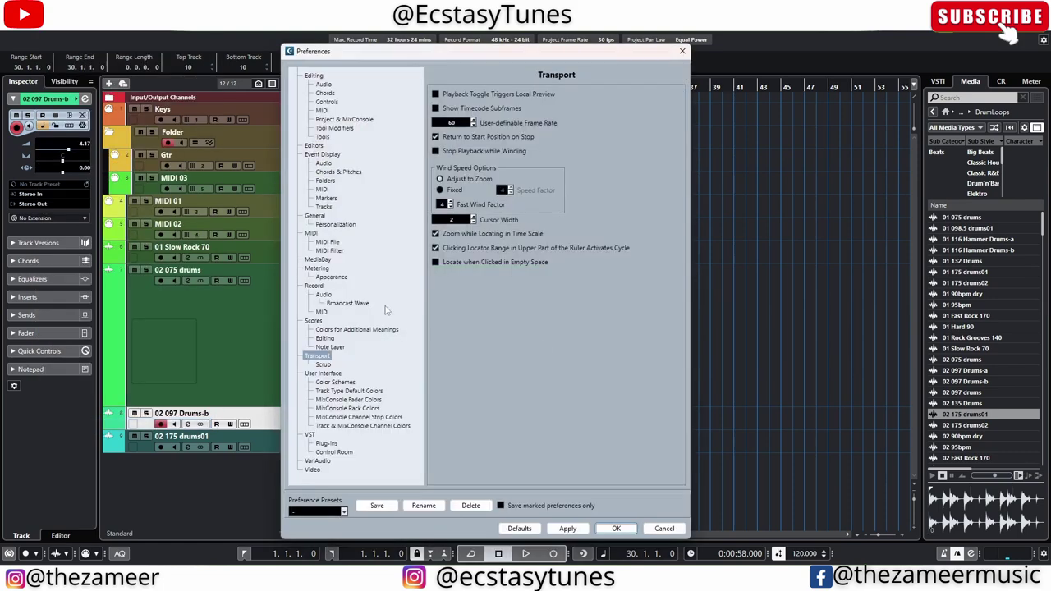
pyautogui.click(441, 139)
pyautogui.click(616, 528)
# Start playback around bar 32, stop it, resume it and stop it again to test the cursor position
pyautogui.click(635, 223)
pyautogui.click(626, 176)
pyautogui.doubleClick(637, 93)
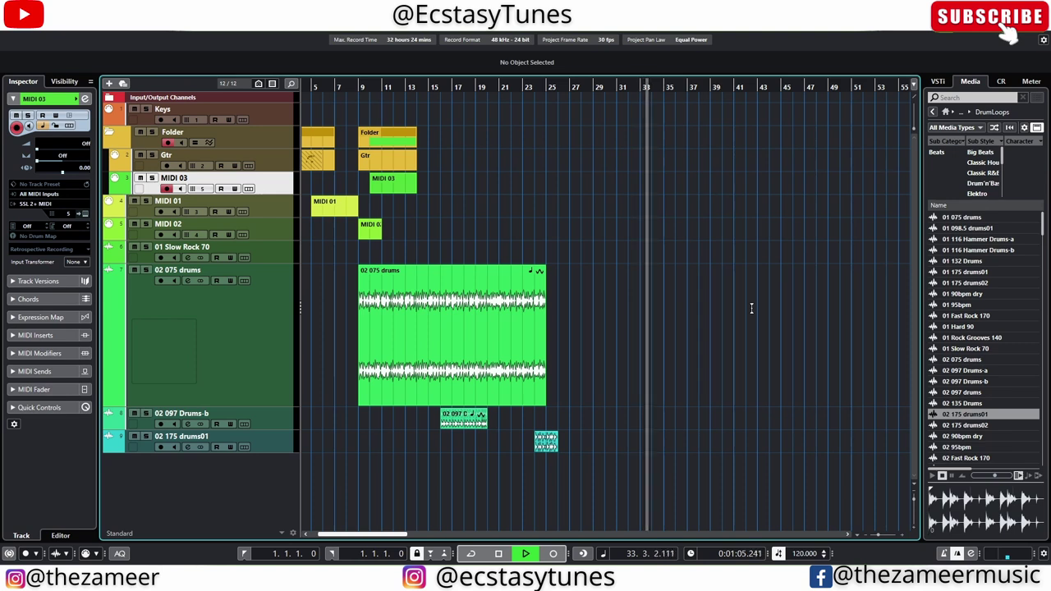
pyautogui.press('space')
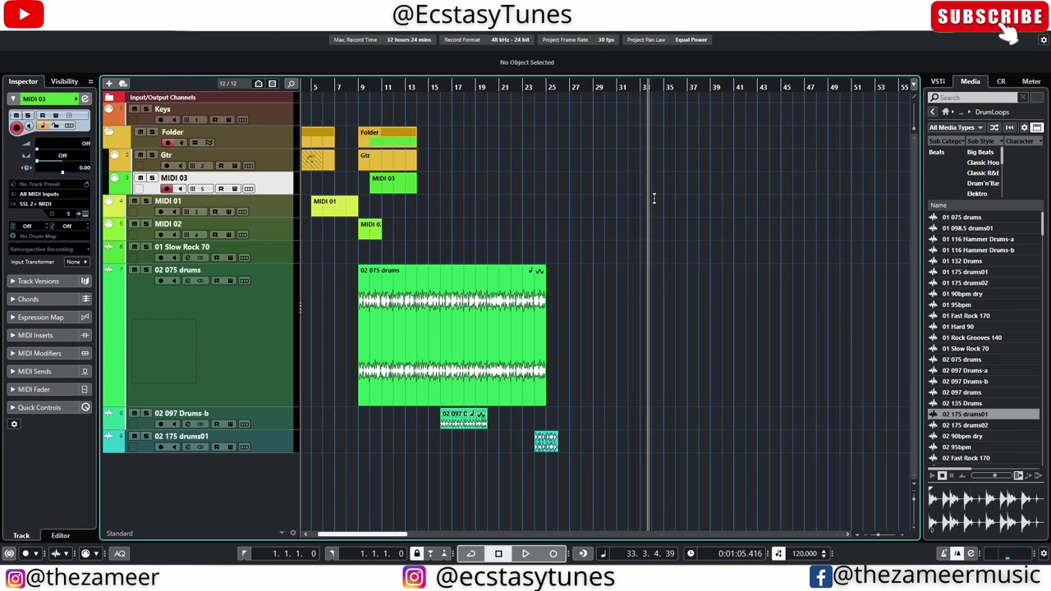
pyautogui.press('space')
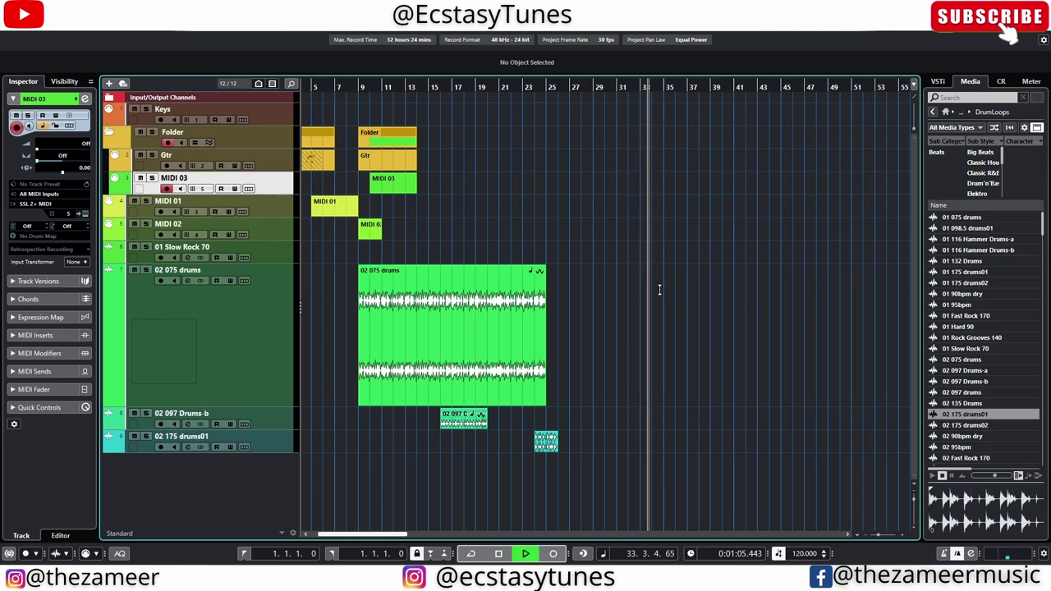
pyautogui.press('space')
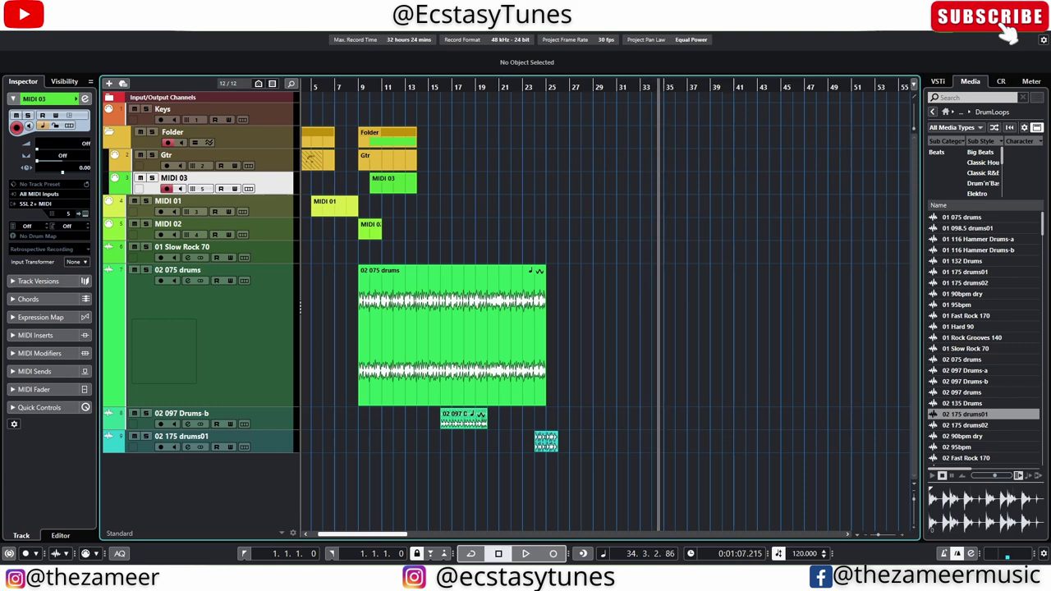
# Turn Return to Start Position on Stop back on in the Transport preferences and apply it
pyautogui.click(46, 8)
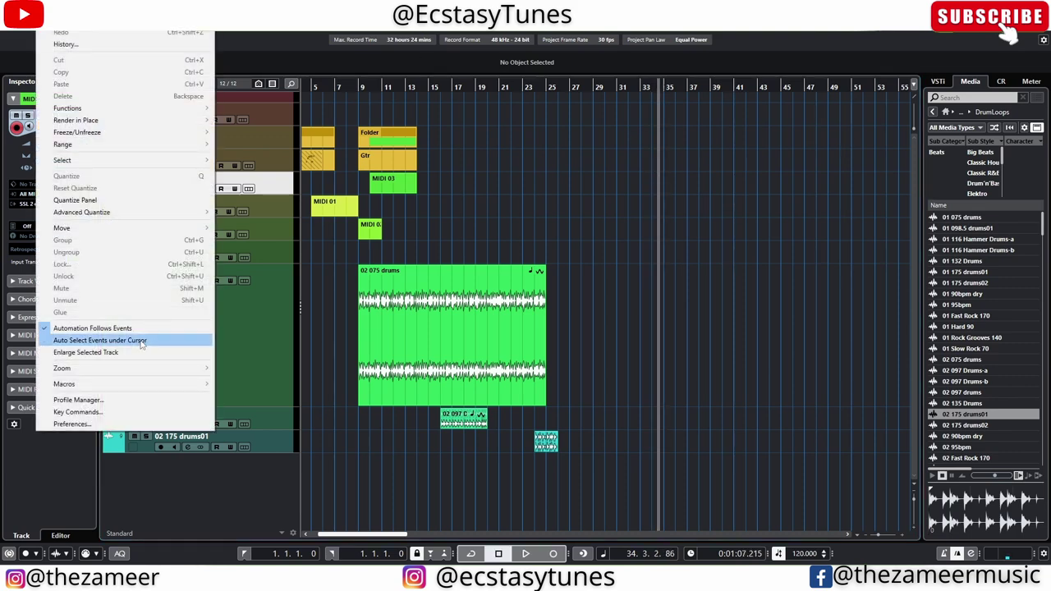
pyautogui.click(111, 424)
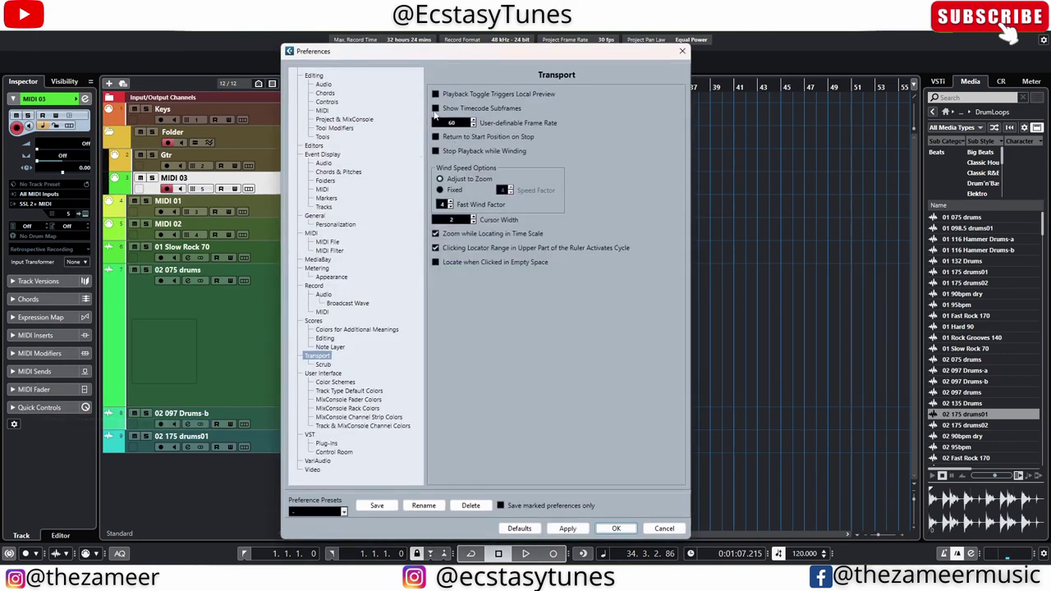
pyautogui.click(436, 137)
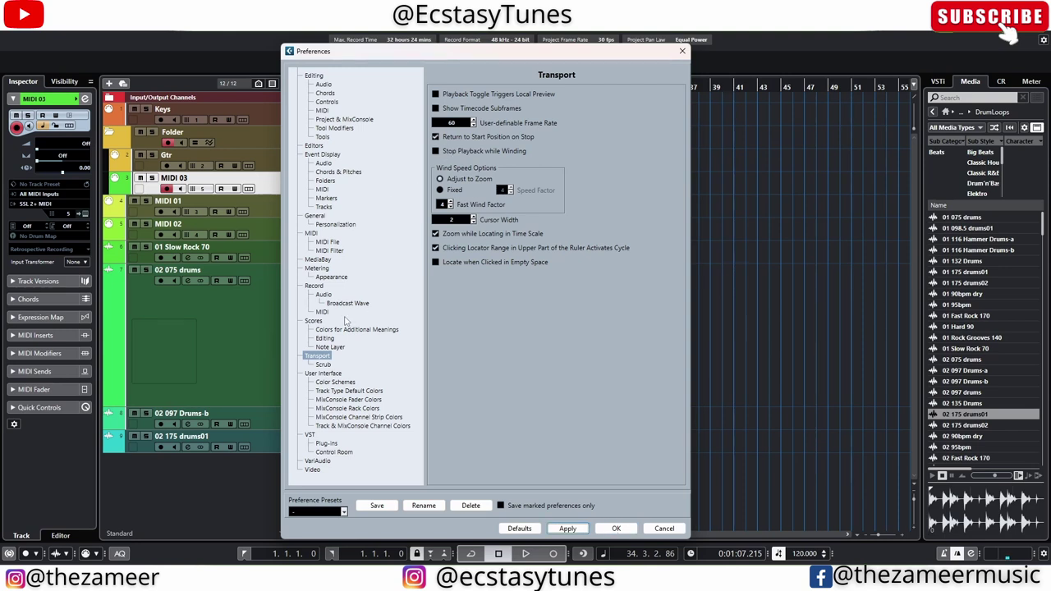
# In the Metering Appearance preferences, move the yellow-green meter color marker down and up again to about -4.5 dB
pyautogui.click(326, 269)
pyautogui.click(332, 278)
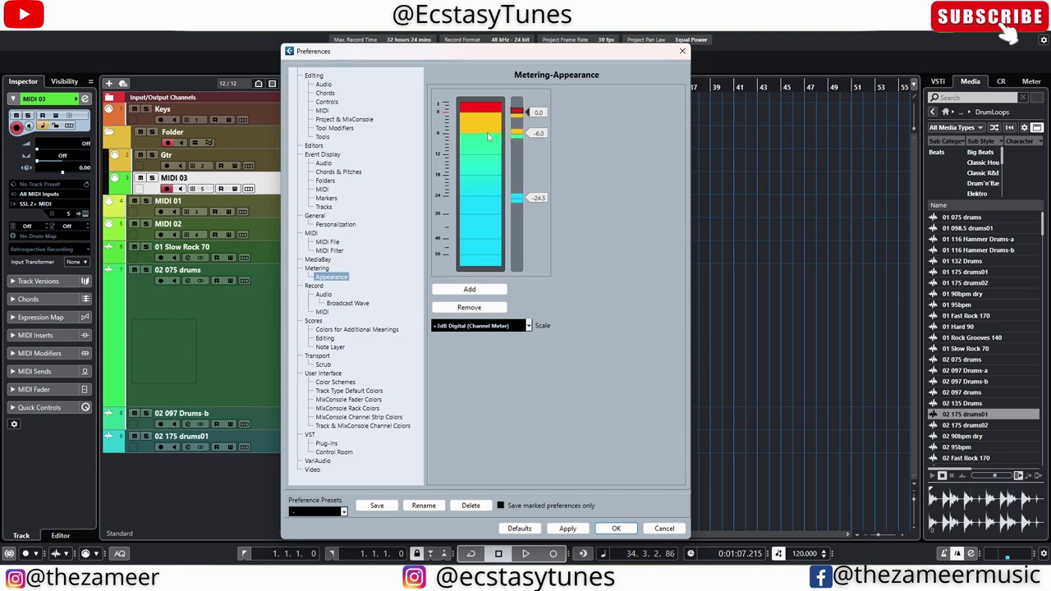
pyautogui.doubleClick(518, 137)
pyautogui.click(543, 125)
pyautogui.doubleClick(517, 130)
pyautogui.click(515, 136)
pyautogui.moveTo(516, 140); pyautogui.dragTo(519, 144)
pyautogui.click(540, 139)
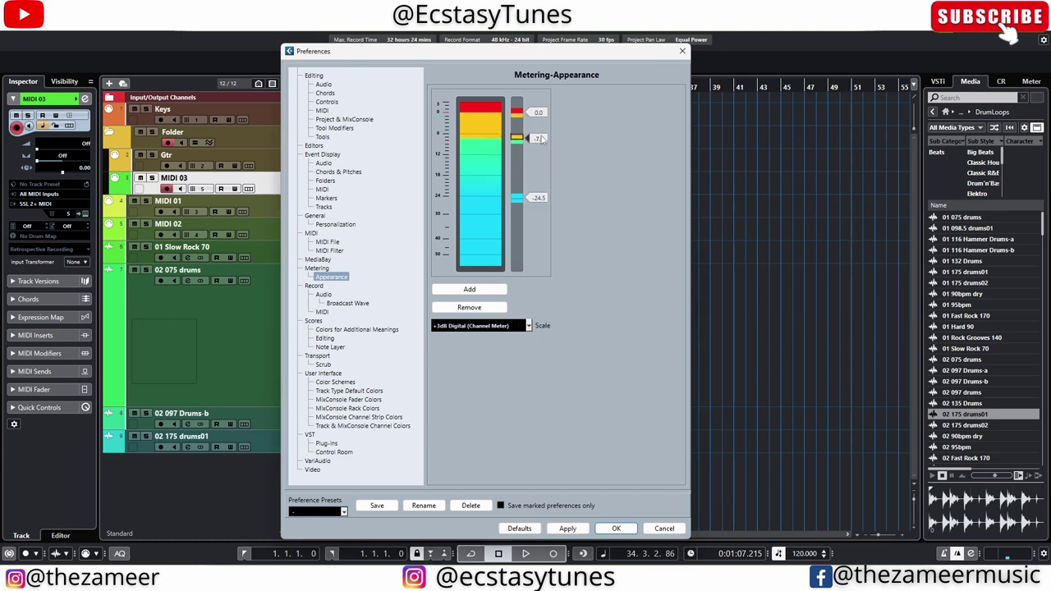
pyautogui.moveTo(542, 136); pyautogui.dragTo(546, 133)
pyautogui.scroll(6, 545, 135)
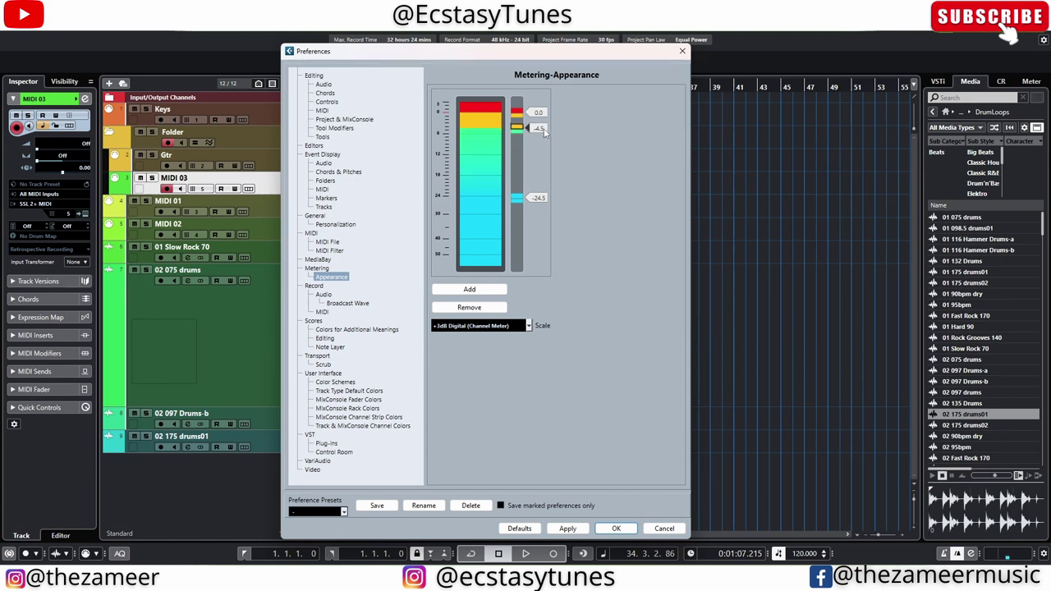
pyautogui.scroll(6, 541, 132)
# Try -3 dB for the yellow-green meter color marker and settle on -6 dB
pyautogui.doubleClick(541, 129)
pyautogui.write('-3')
pyautogui.press('Return')
pyautogui.doubleClick(538, 122)
pyautogui.write('-6')
pyautogui.press('Return')
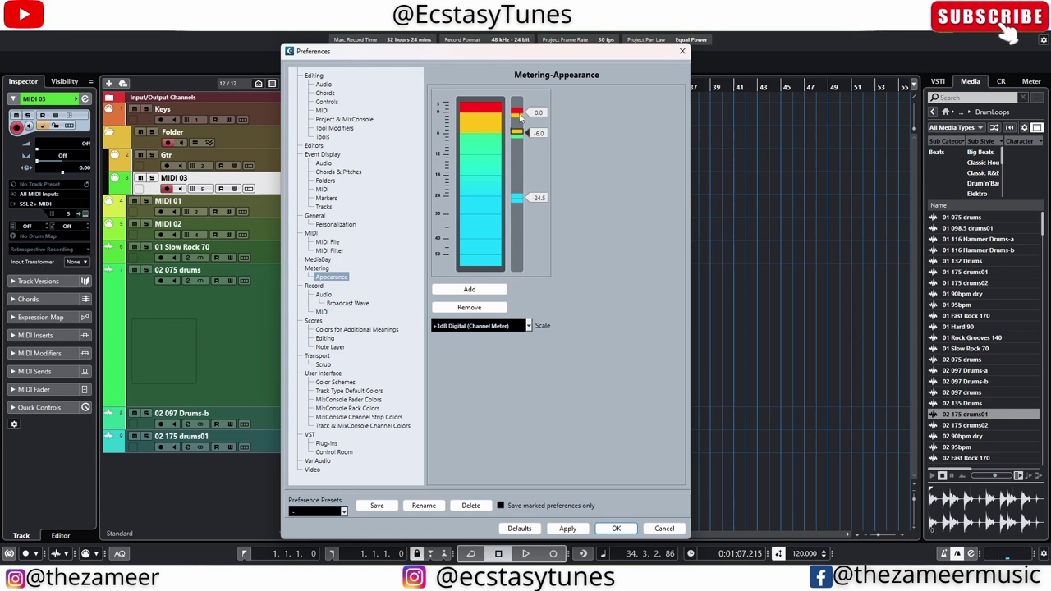
# Move the blue meter color marker up and set its level to -18 dB
pyautogui.click(518, 200)
pyautogui.click(547, 169)
pyautogui.moveTo(544, 199)
pyautogui.mouseDown()
pyautogui.moveTo(545, 164)
pyautogui.moveTo(543, 175)
pyautogui.mouseUp()
pyautogui.write('-')
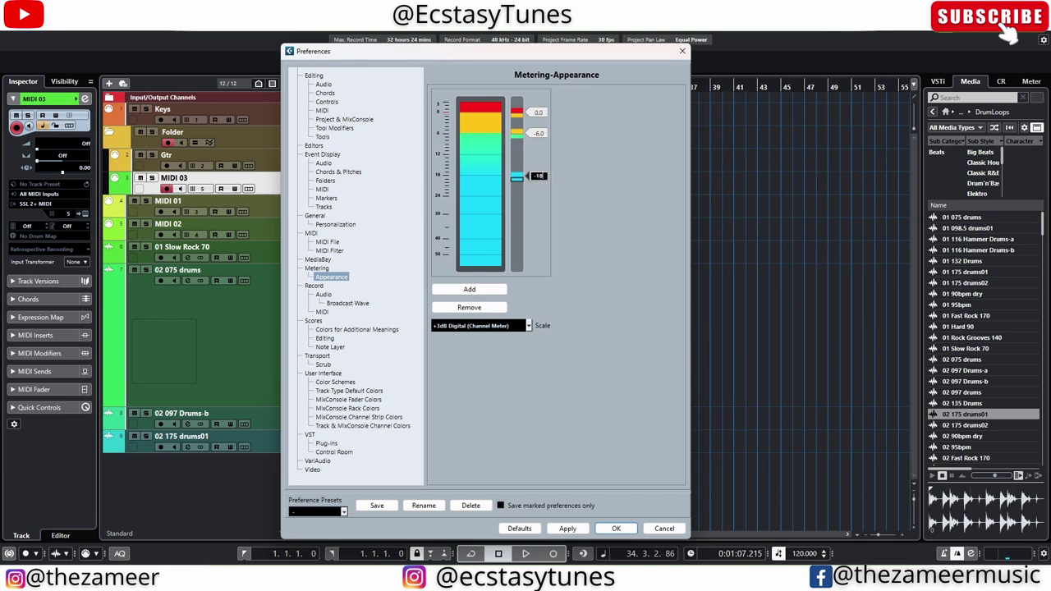
pyautogui.press('Return')
# Review the Track & MixConsole Channel Colors preferences, confirm the dialog and view the channel colors in the MixConsole
pyautogui.click(333, 375)
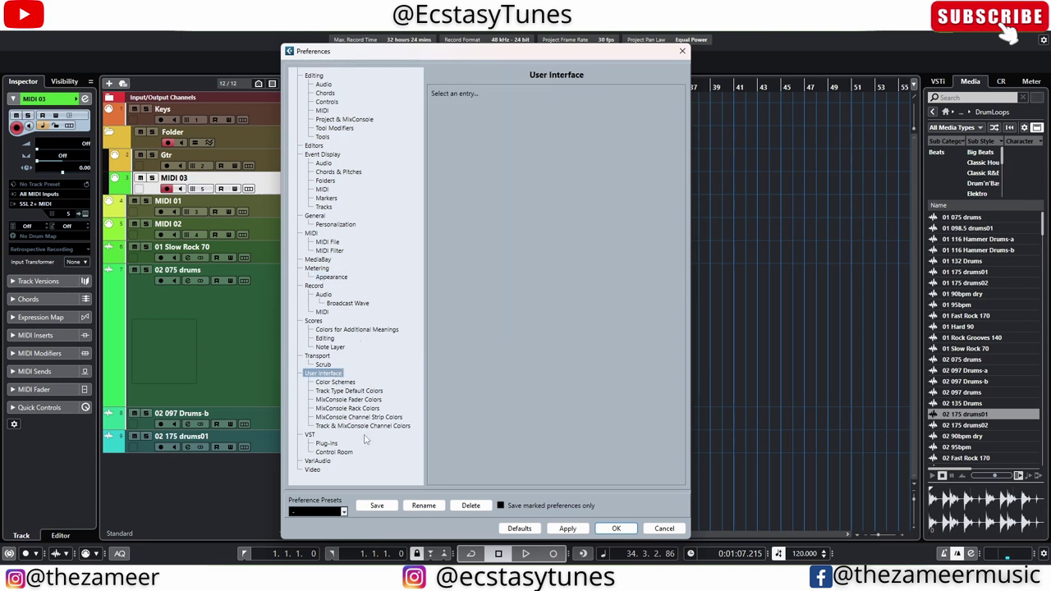
pyautogui.click(353, 426)
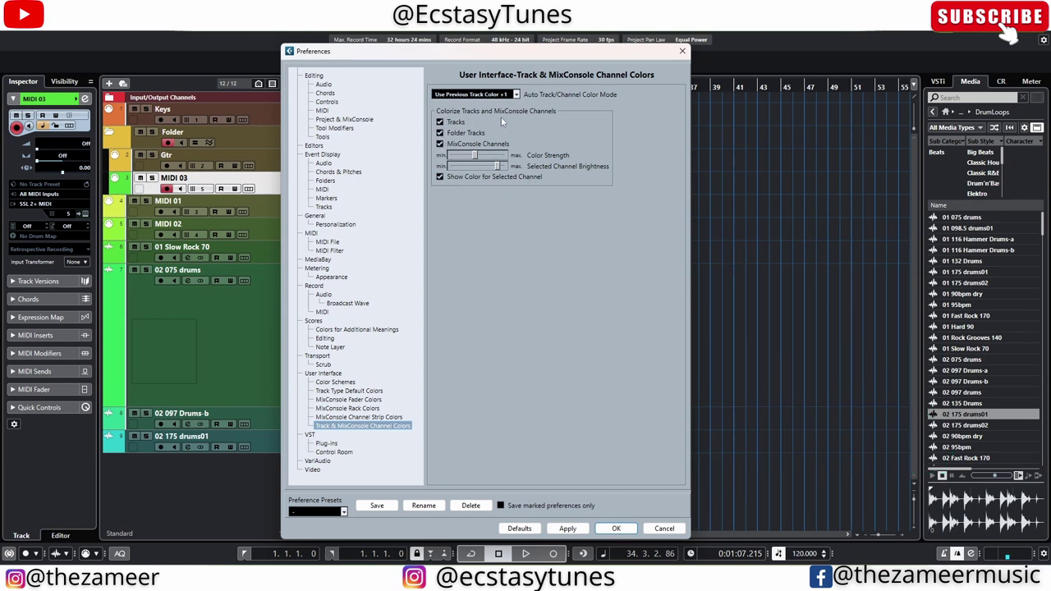
pyautogui.click(604, 528)
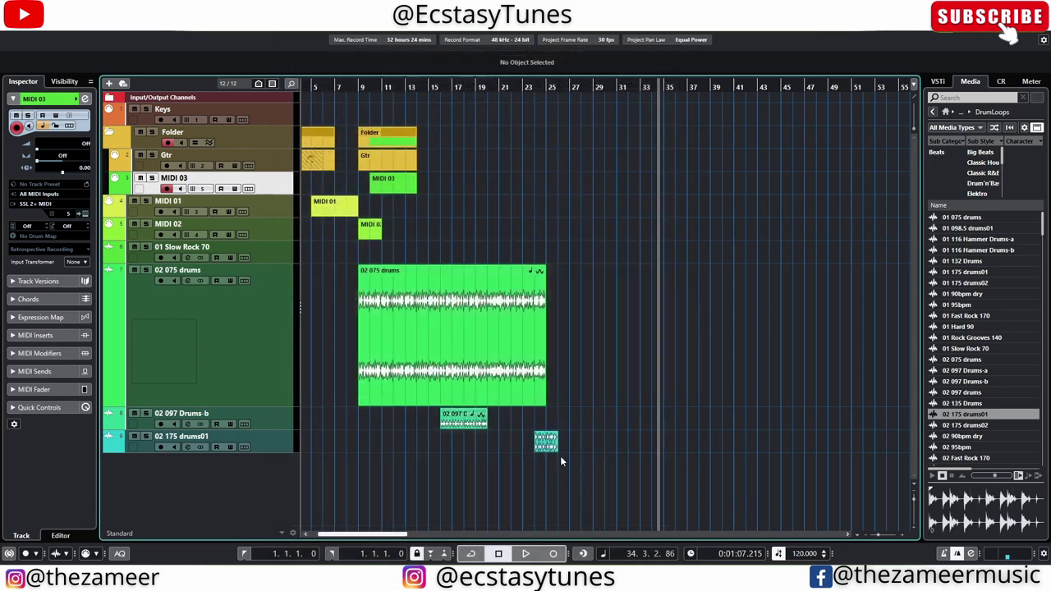
pyautogui.press('F3')
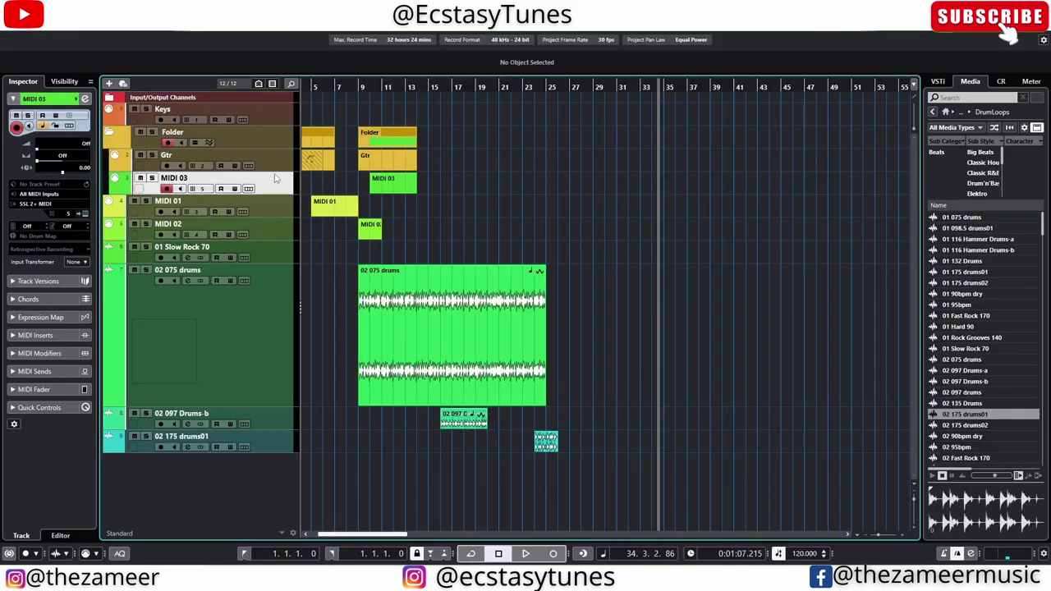
pyautogui.press('F3')
# Turn off colorizing for Tracks, Folder Tracks and MixConsole Channels, confirm, and view the MixConsole without the colors
pyautogui.click(46, 24)
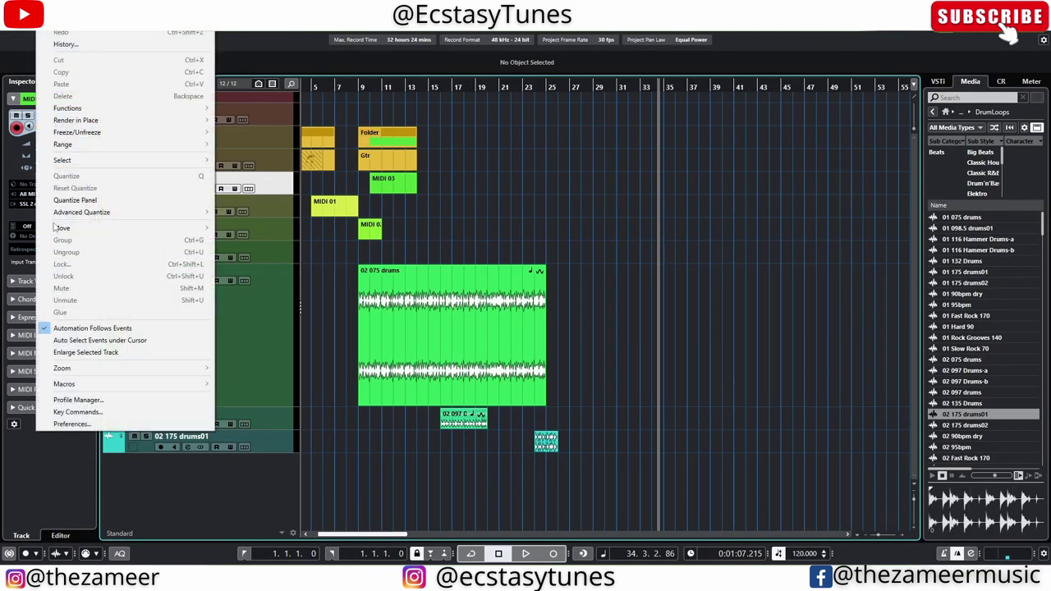
pyautogui.click(105, 425)
pyautogui.click(439, 121)
pyautogui.click(439, 132)
pyautogui.click(439, 143)
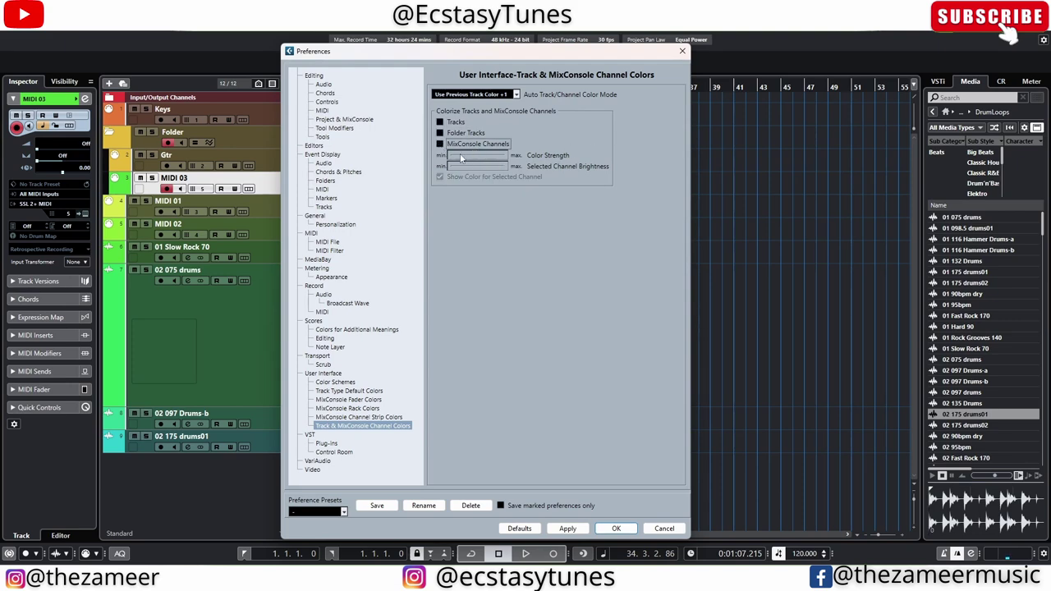
pyautogui.click(616, 528)
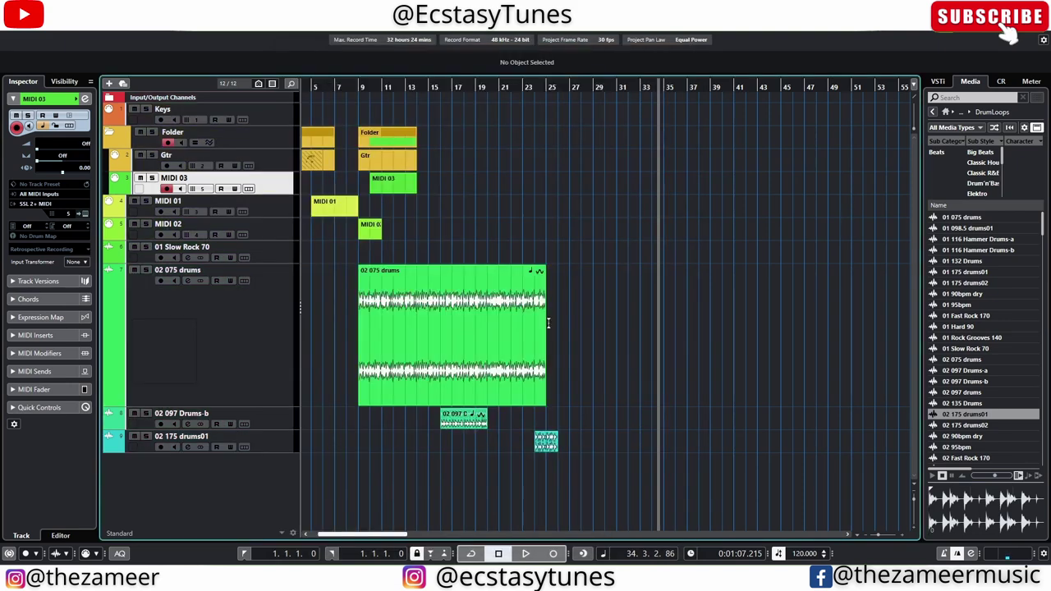
pyautogui.press('F3')
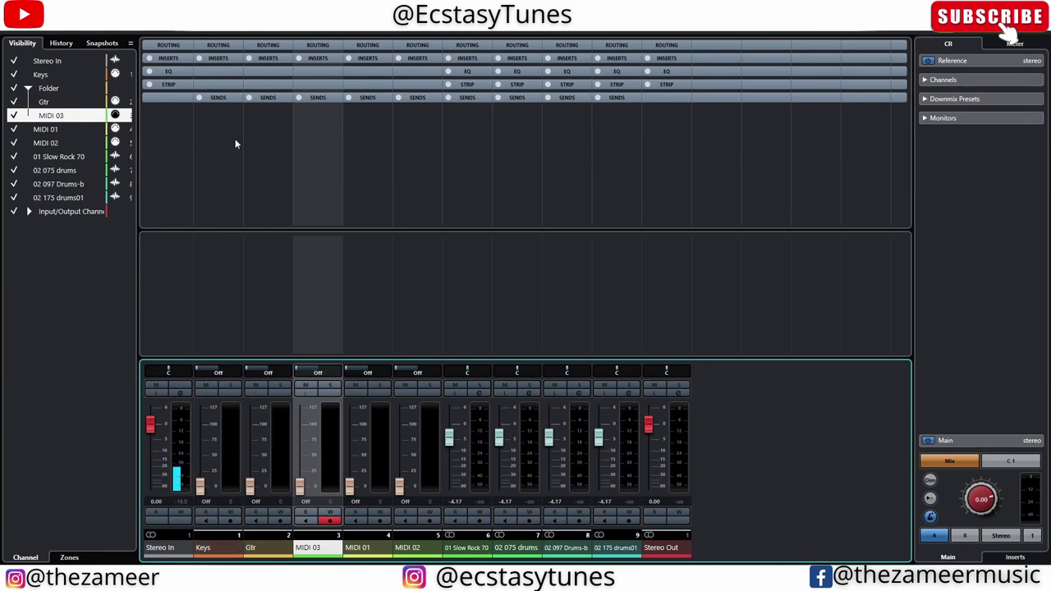
pyautogui.press('F3')
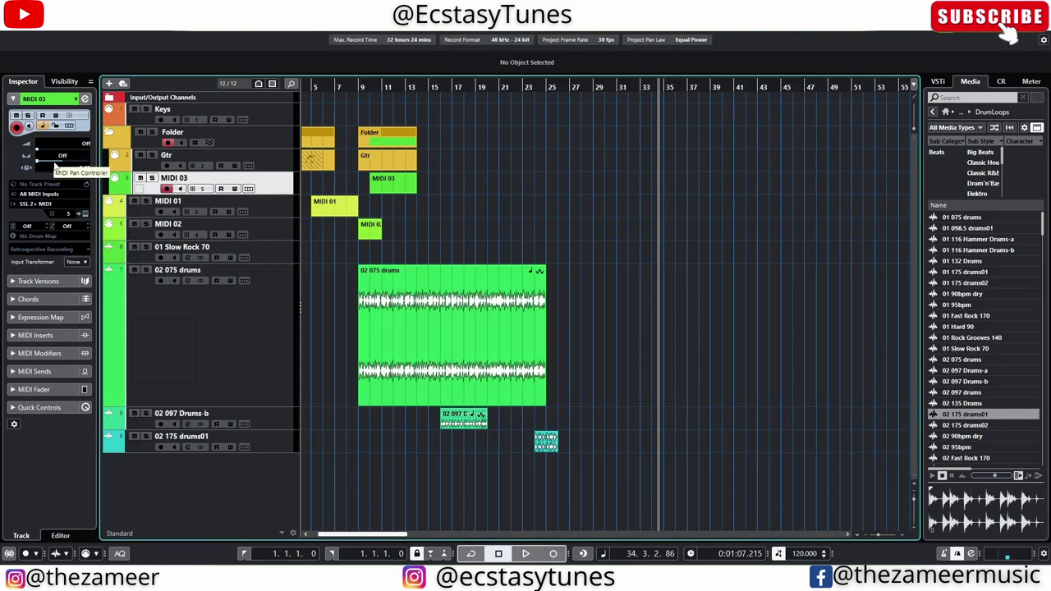
# Turn colorizing back on for Tracks, Folder Tracks and MixConsole Channels in the preferences
pyautogui.click(39, 25)
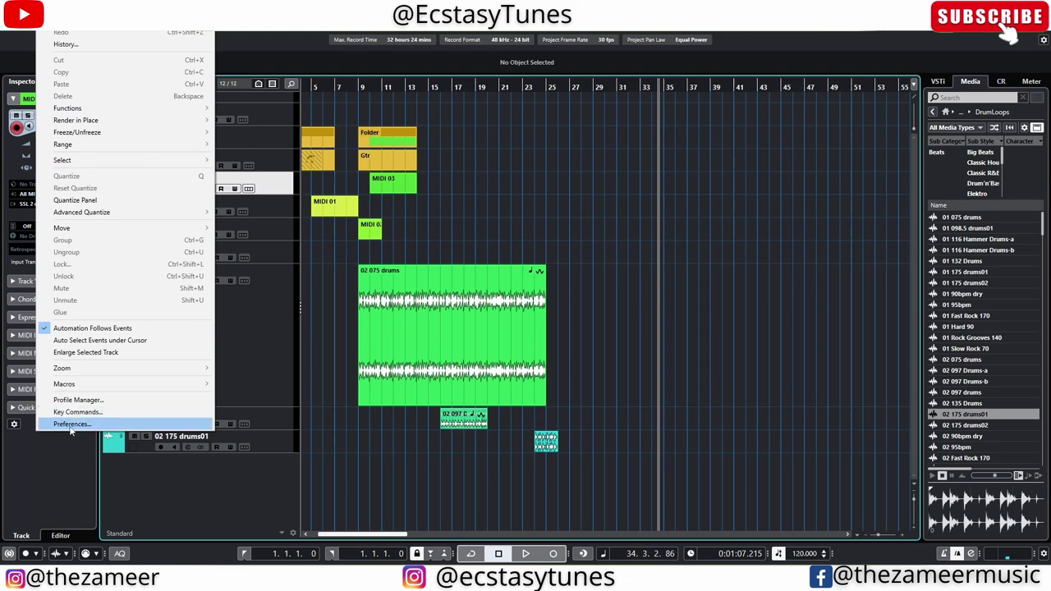
pyautogui.click(71, 423)
pyautogui.click(447, 123)
pyautogui.click(442, 133)
pyautogui.click(442, 144)
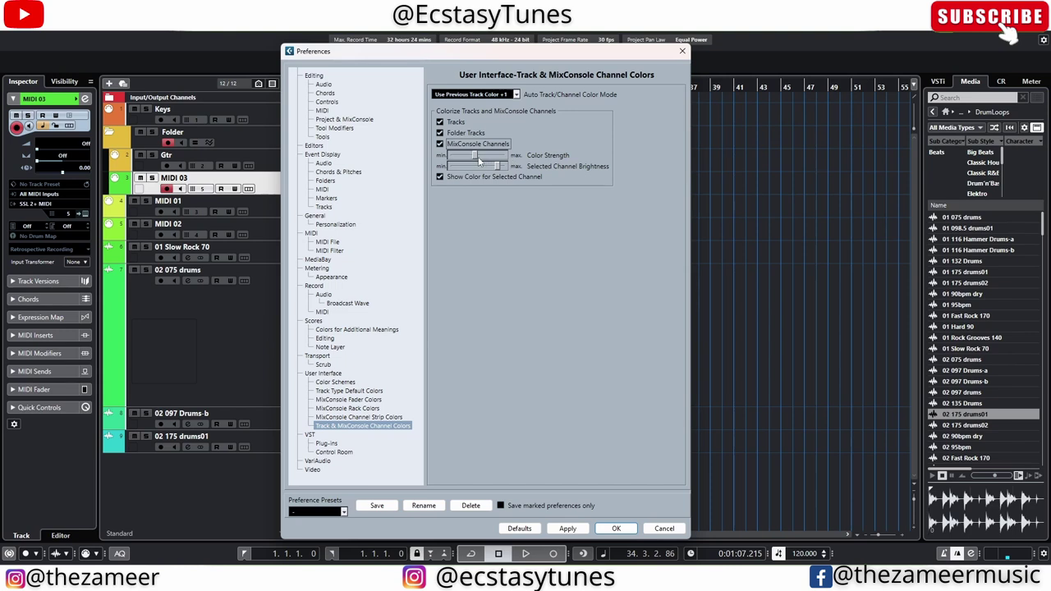
# Raise the Color Strength of tracks and channels slightly, apply it and view the stronger colors in the MixConsole
pyautogui.moveTo(485, 156)
pyautogui.mouseDown()
pyautogui.moveTo(495, 166)
pyautogui.moveTo(489, 157)
pyautogui.mouseUp()
pyautogui.click(568, 529)
pyautogui.click(618, 528)
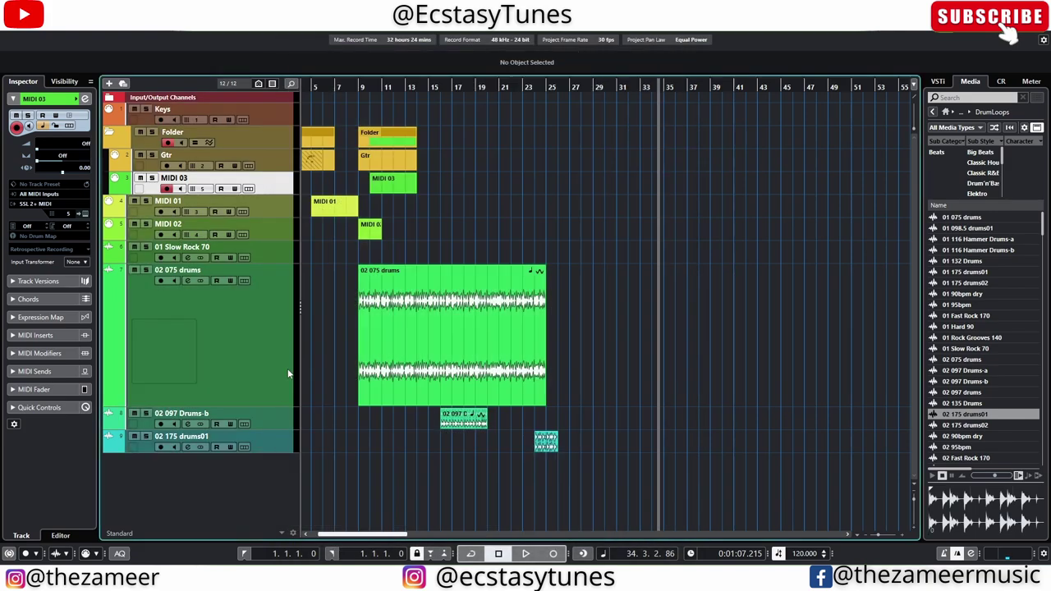
pyautogui.press('F3')
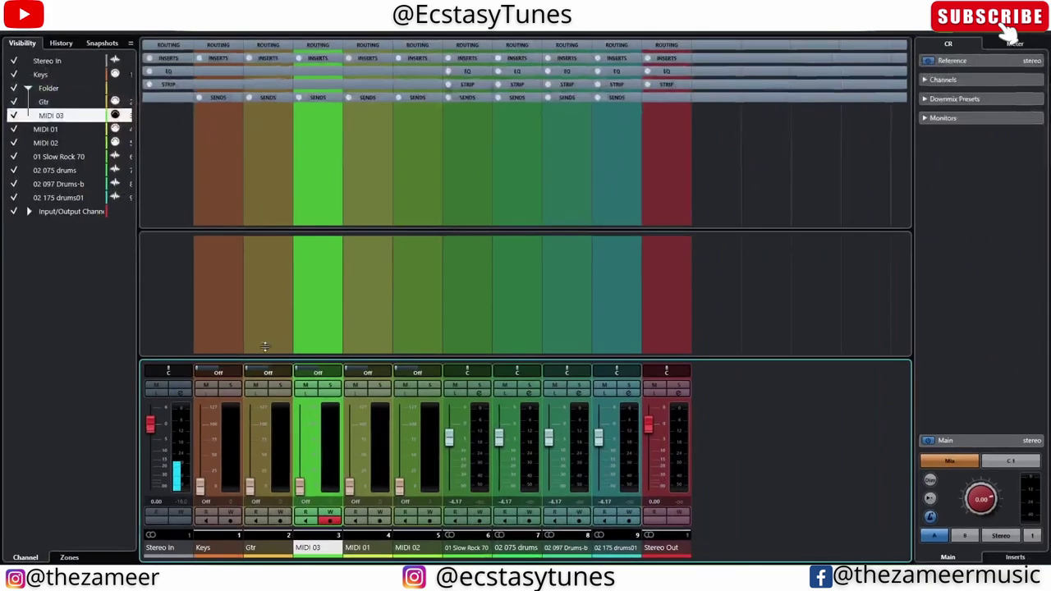
pyautogui.press('F3')
# Reduce the Color Strength to around the middle of its range, apply it and close the preferences
pyautogui.click(45, 25)
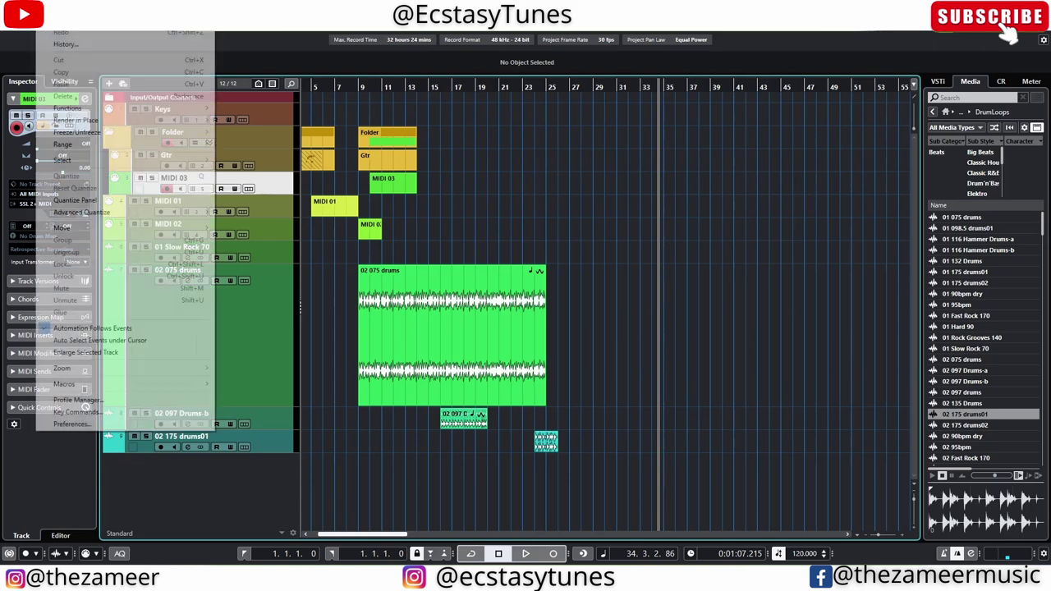
pyautogui.click(101, 424)
pyautogui.moveTo(485, 154); pyautogui.dragTo(474, 156)
pyautogui.click(568, 528)
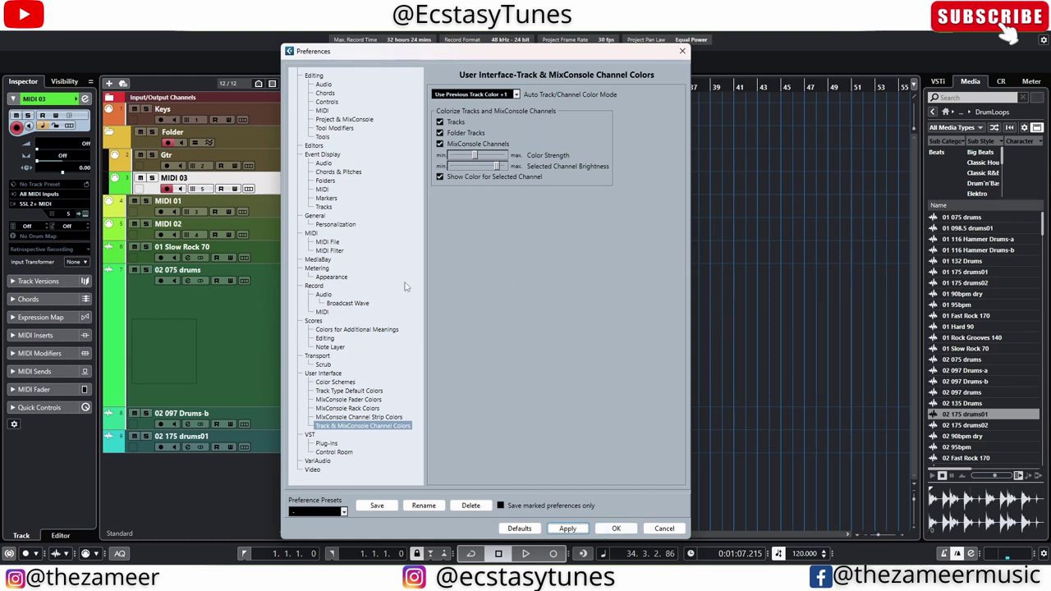
pyautogui.press('Escape')
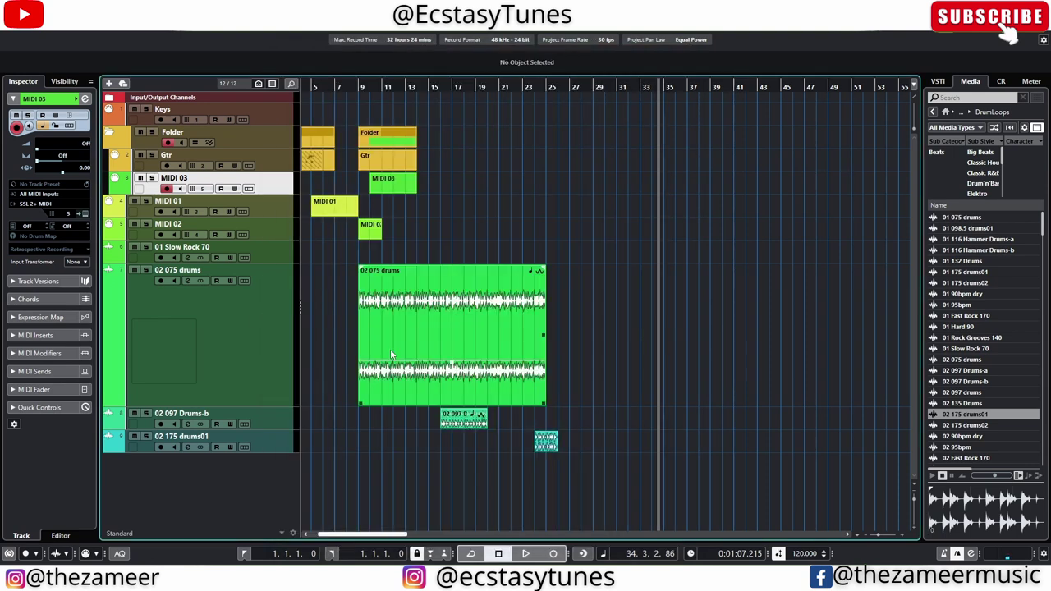
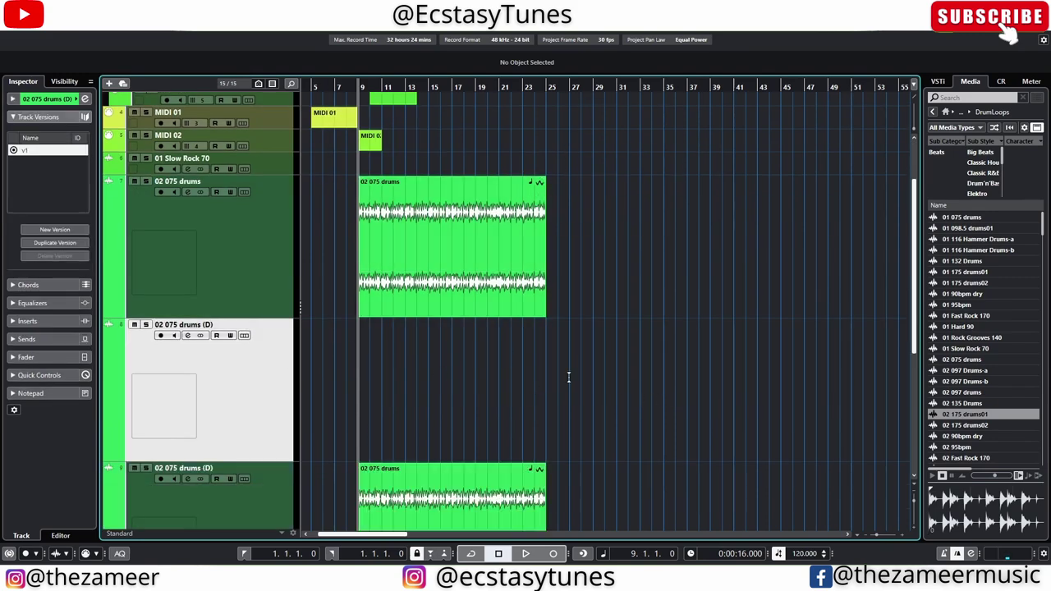
# Select the range from bar 9 to 26 on the empty 02 075 drums (D) track, select the track and place the cursor at bar 10
pyautogui.moveTo(569, 377); pyautogui.dragTo(355, 391)
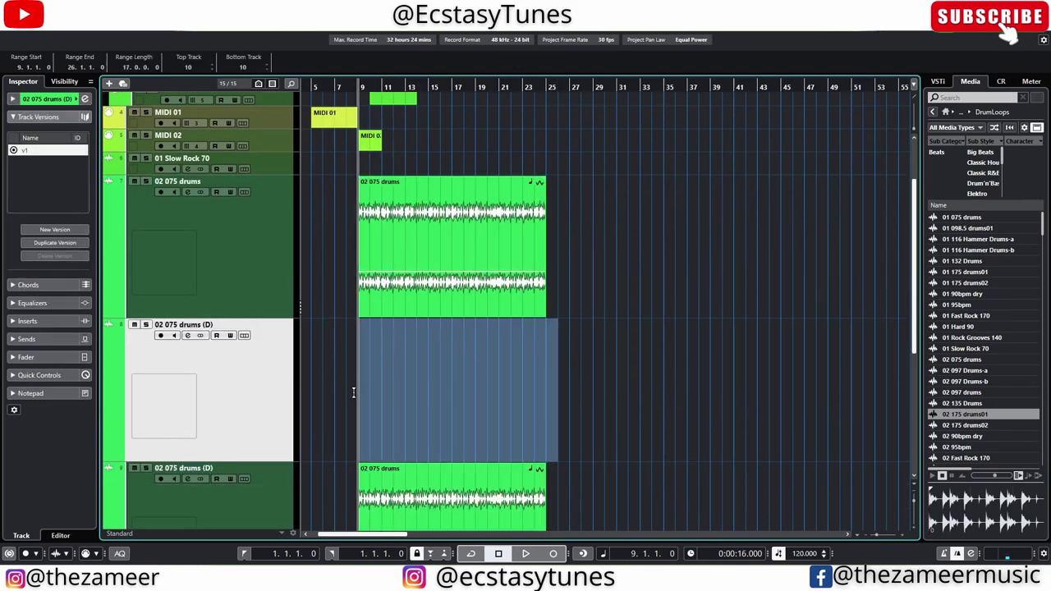
pyautogui.click(176, 398)
pyautogui.click(373, 399)
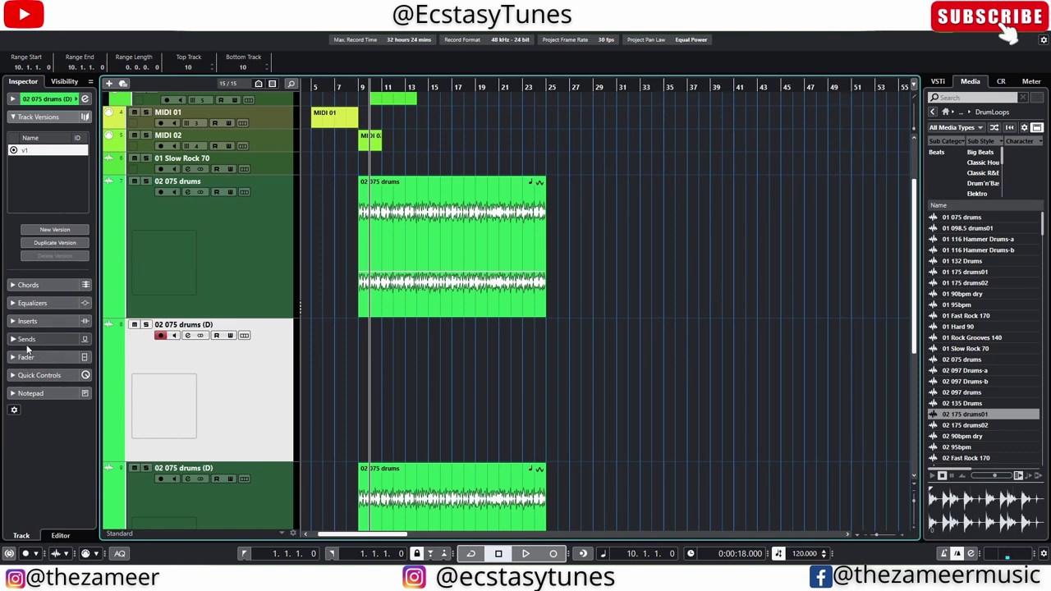
# Select the range from bar 9 to 25 on the empty 02 075 drums (D) track
pyautogui.moveTo(358, 370); pyautogui.dragTo(540, 378)
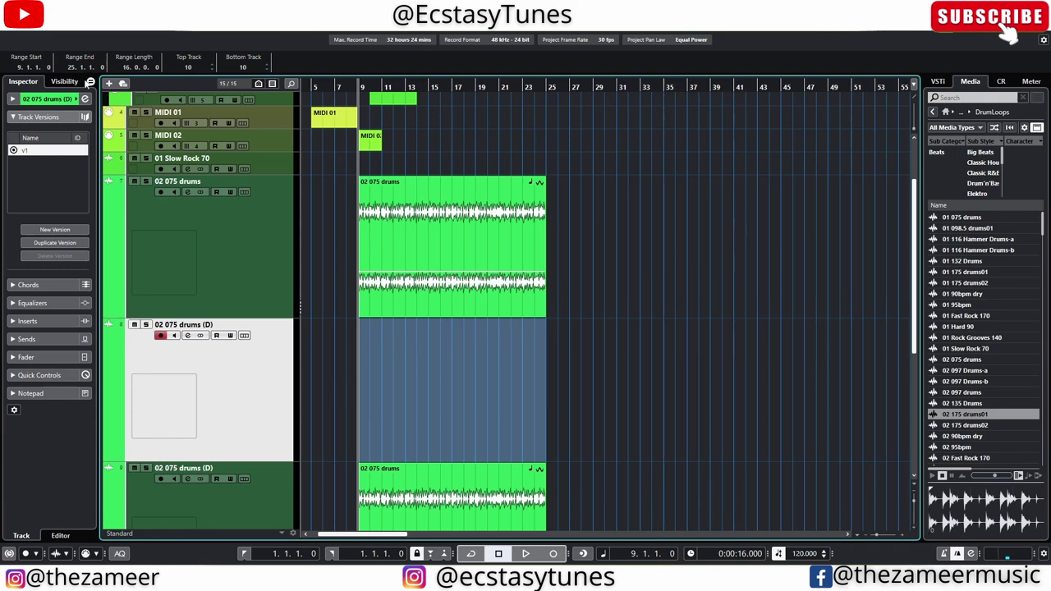
# Find the Folder/Group macro in the Key Commands macro list and check its pad on the Akai - Cubase Macro MIDI remote
pyautogui.click(46, 8)
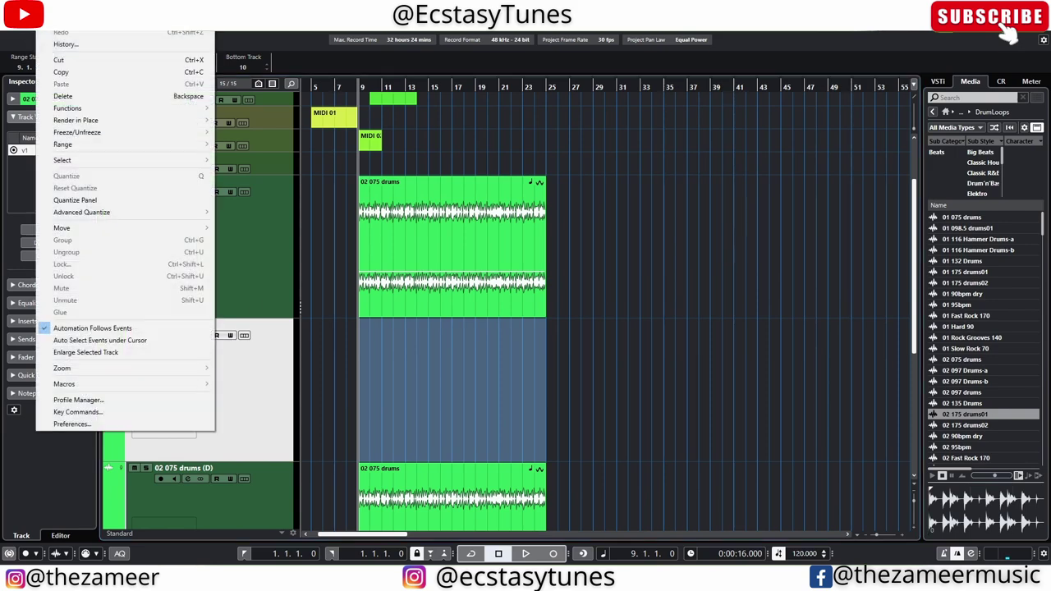
pyautogui.click(112, 412)
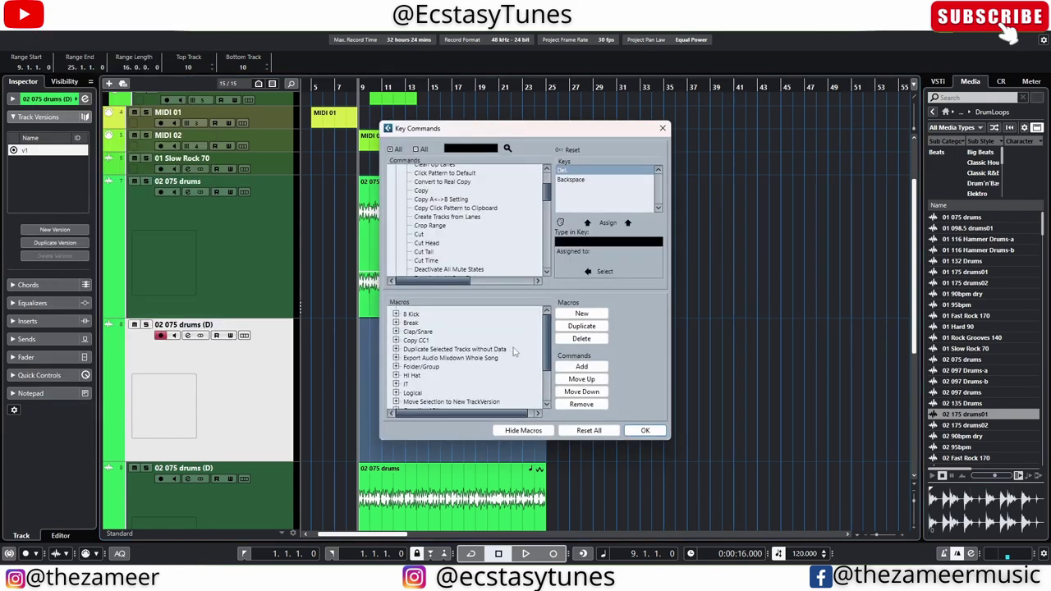
pyautogui.scroll(-2, 514, 352)
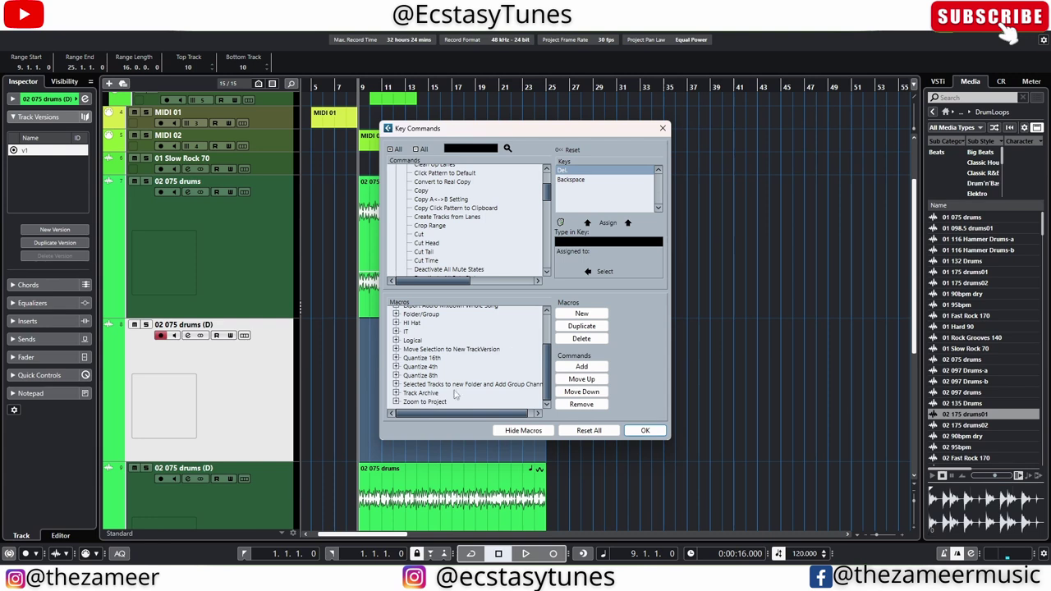
pyautogui.click(425, 315)
pyautogui.scroll(1, 424, 343)
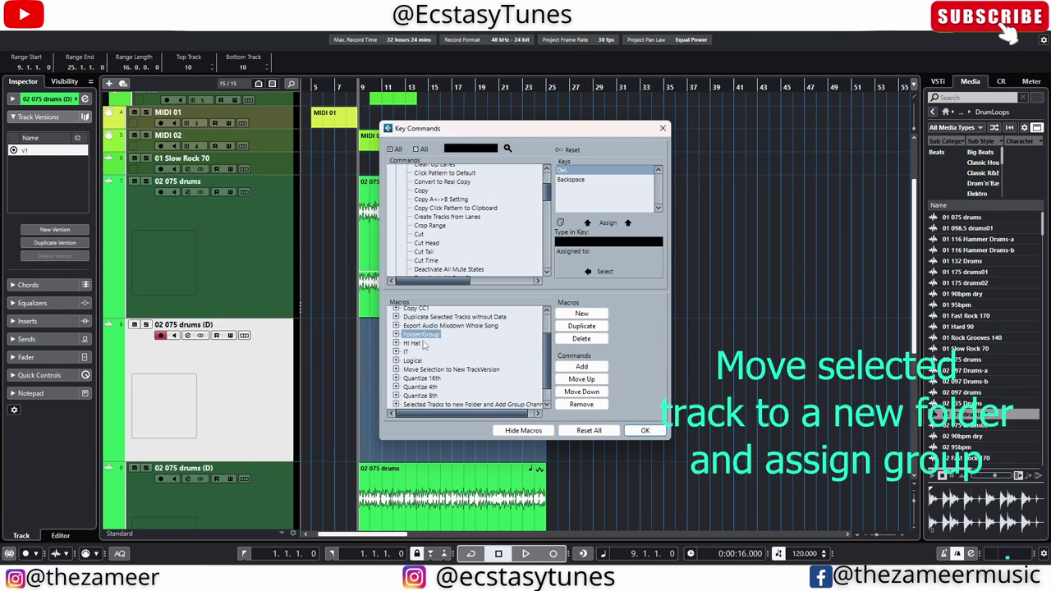
pyautogui.click(662, 128)
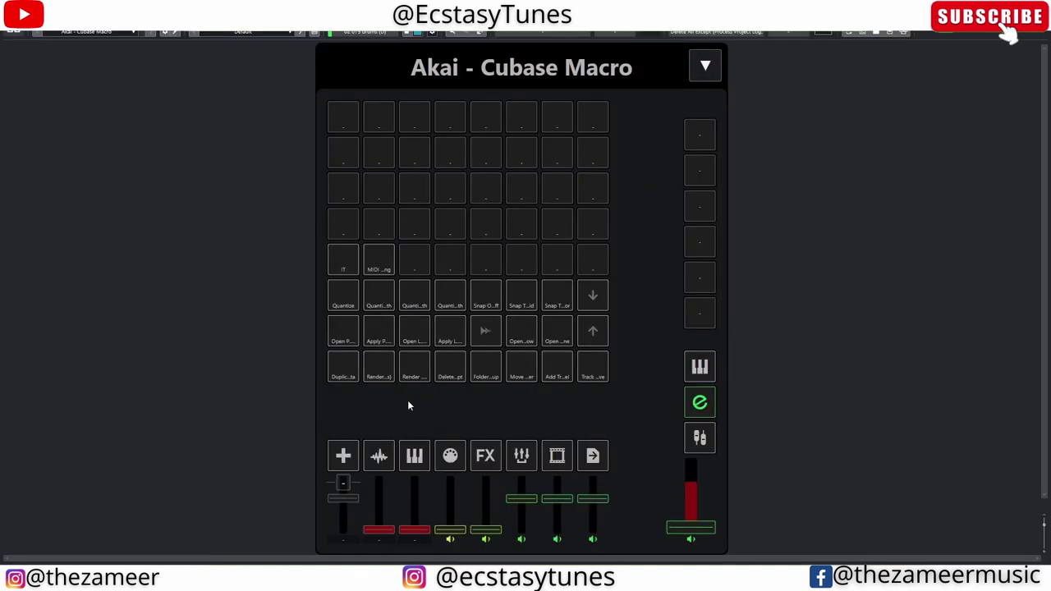
pyautogui.click(486, 371)
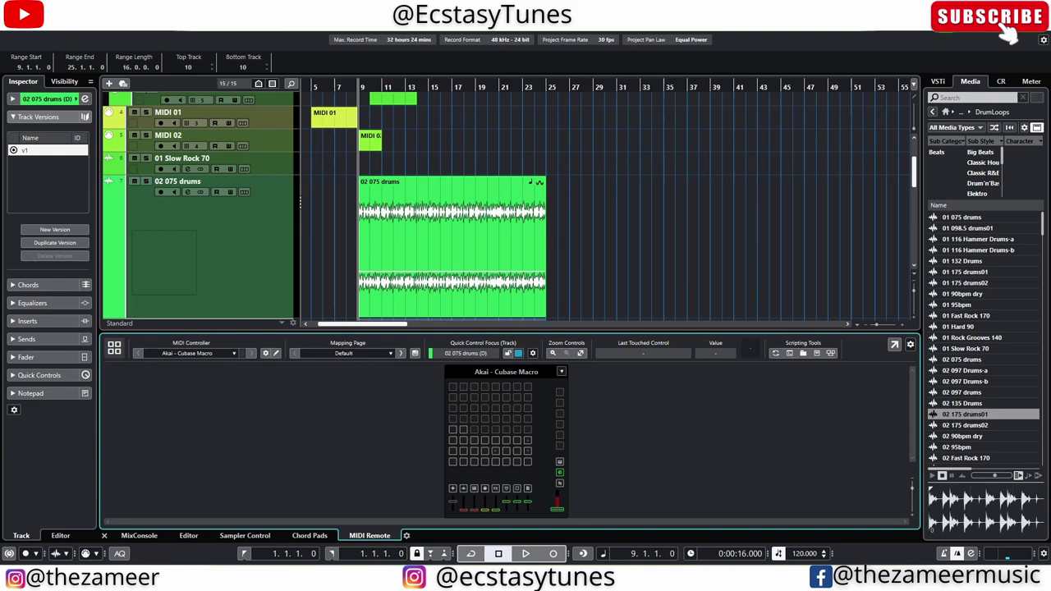
# Look up which command is assigned to Ctrl+Alt+F in Key Commands and locate it in the command list
pyautogui.click(46, 23)
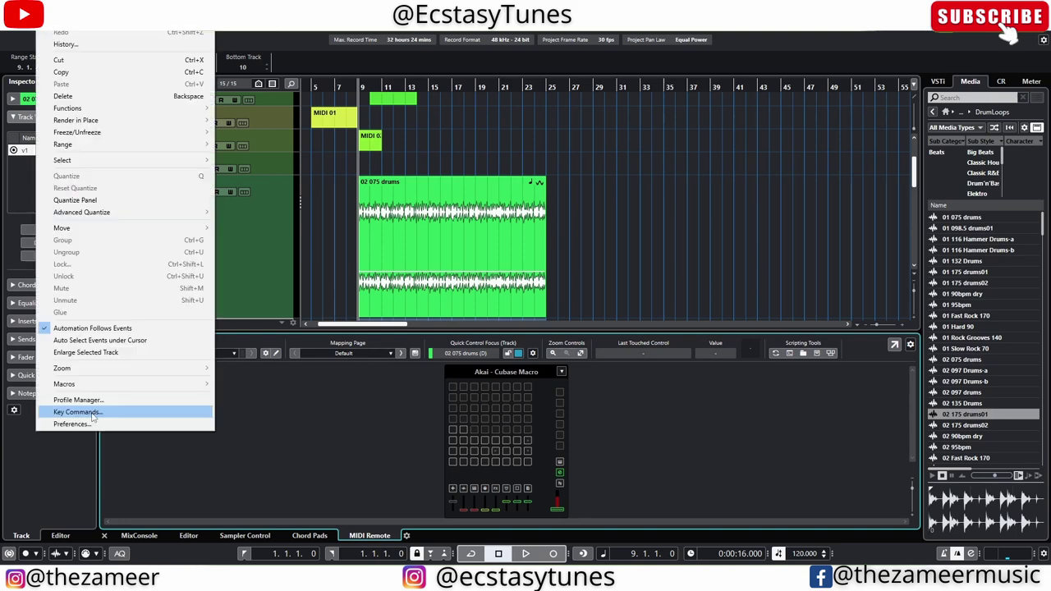
pyautogui.click(96, 412)
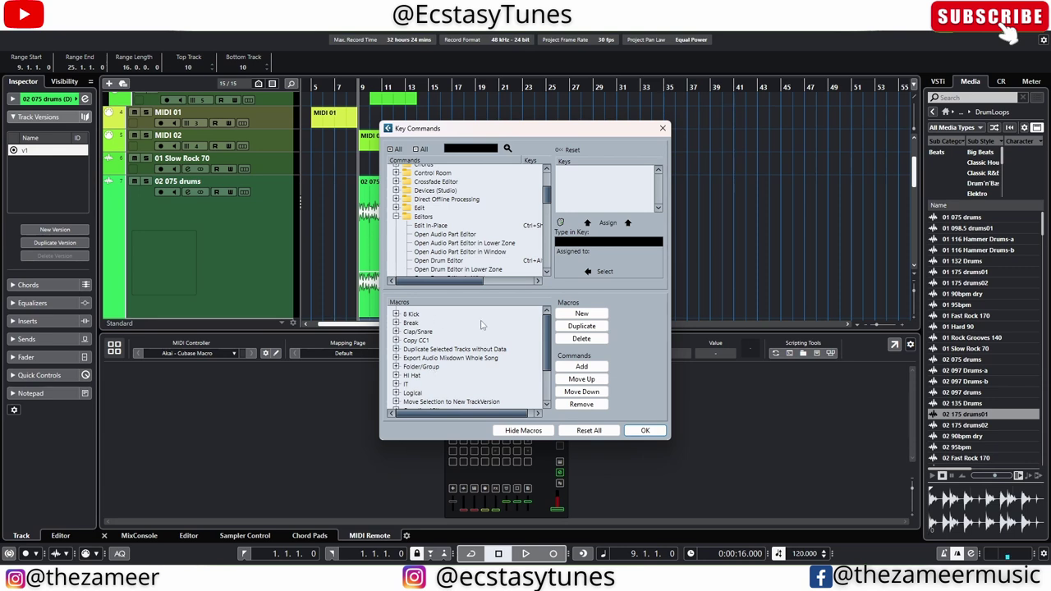
pyautogui.scroll(-2, 479, 377)
pyautogui.scroll(2, 476, 356)
pyautogui.scroll(1, 447, 378)
pyautogui.click(596, 244)
pyautogui.press('BackSpace')
pyautogui.hotkey('ctrl', 'alt', 'f')
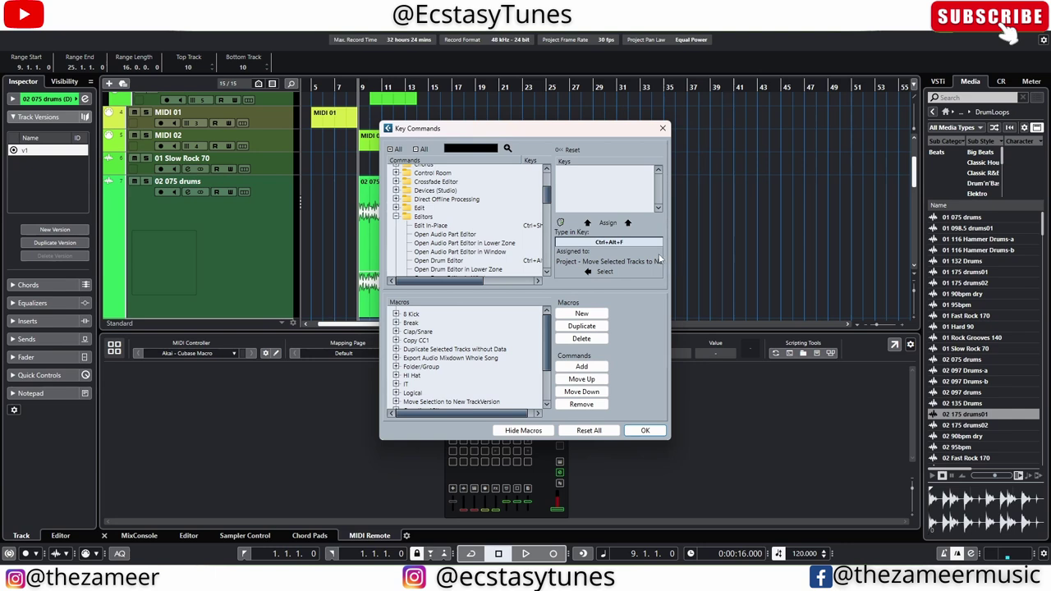
pyautogui.click(612, 273)
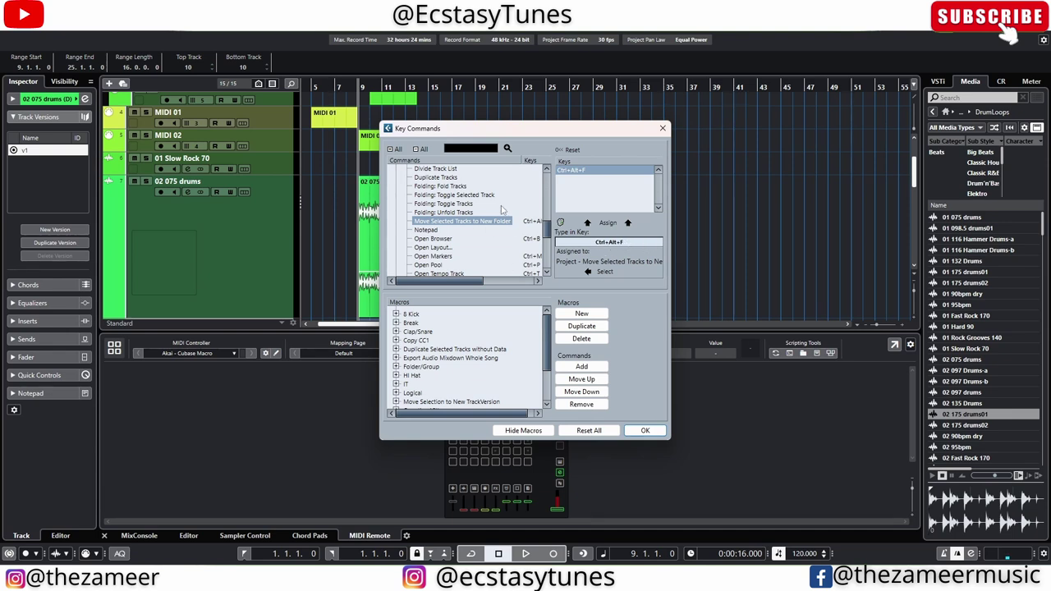
pyautogui.scroll(-2, 485, 349)
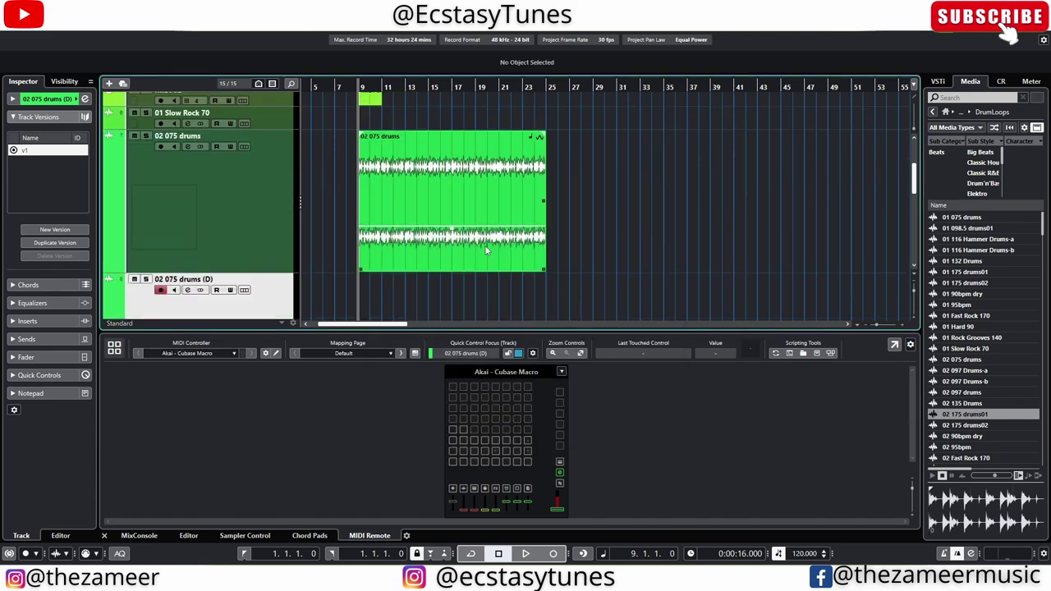
# Search Key Commands for "cut head" and look at the Cut Head and Cut Tail commands
pyautogui.press('h')
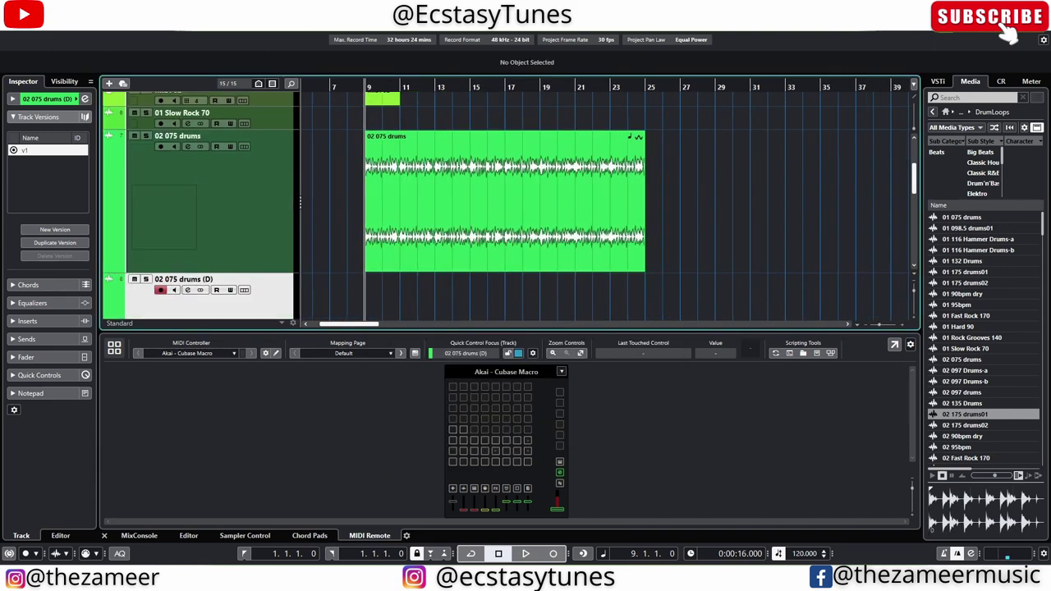
pyautogui.click(43, 25)
pyautogui.click(70, 415)
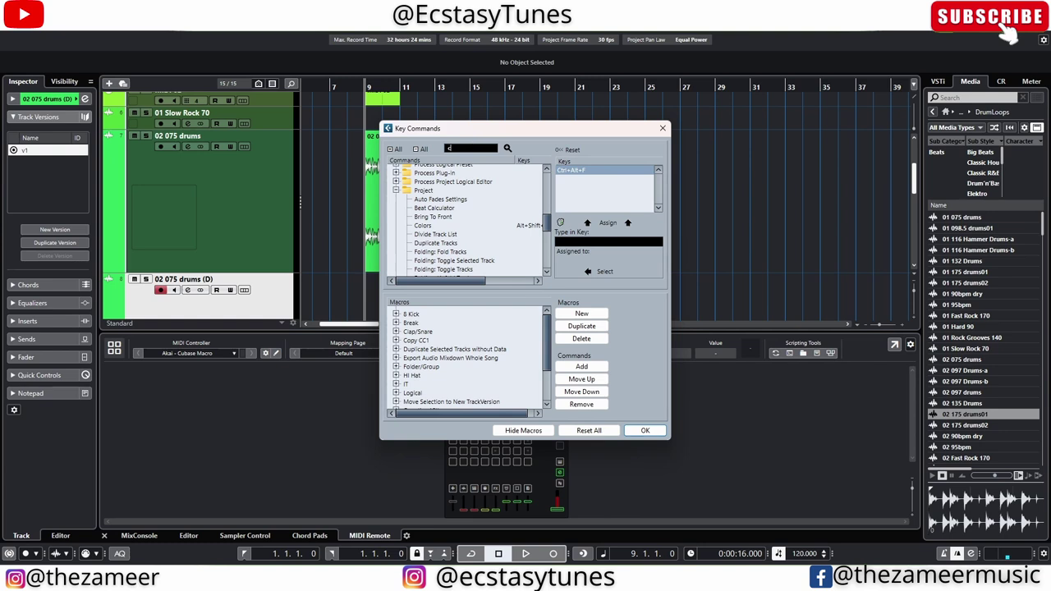
pyautogui.write('cut head')
pyautogui.press('Return')
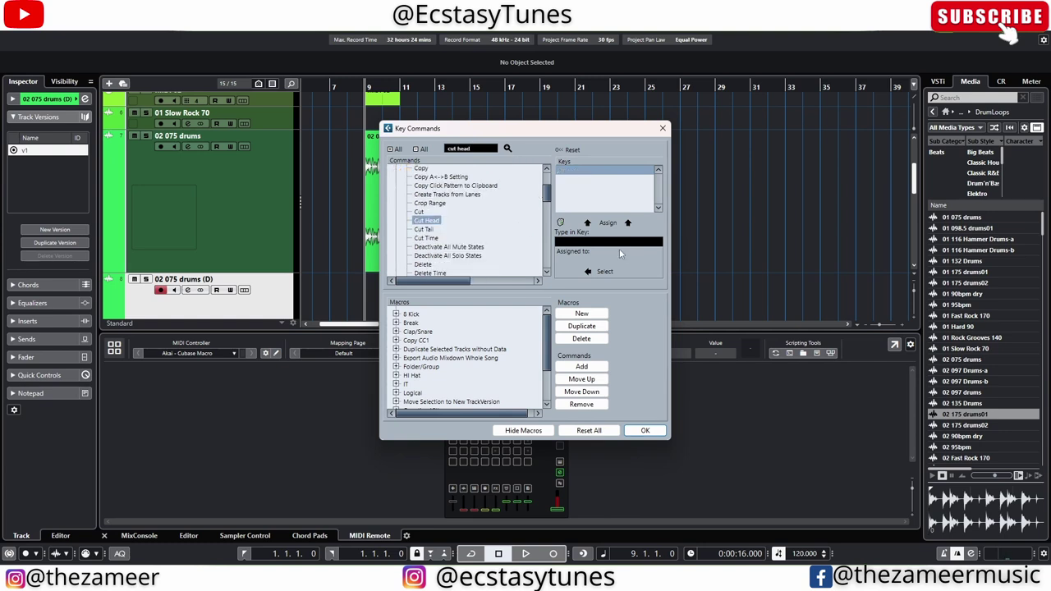
pyautogui.click(424, 229)
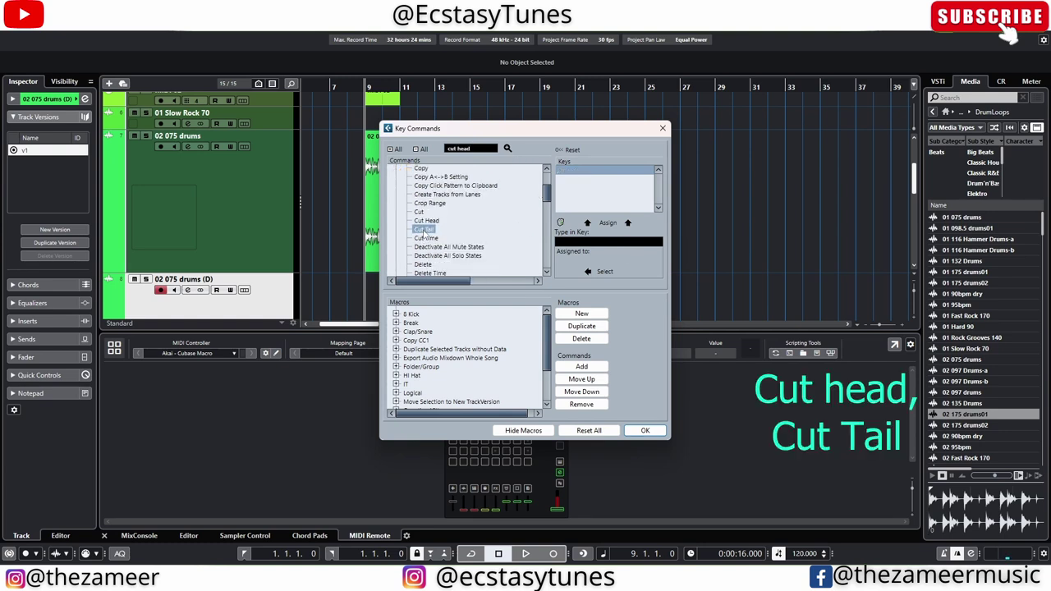
pyautogui.click(663, 129)
# Try Cut Head and Cut Tail on the 02 075 drums event at bar 11, undoing each cut
pyautogui.scroll(3, 350, 267)
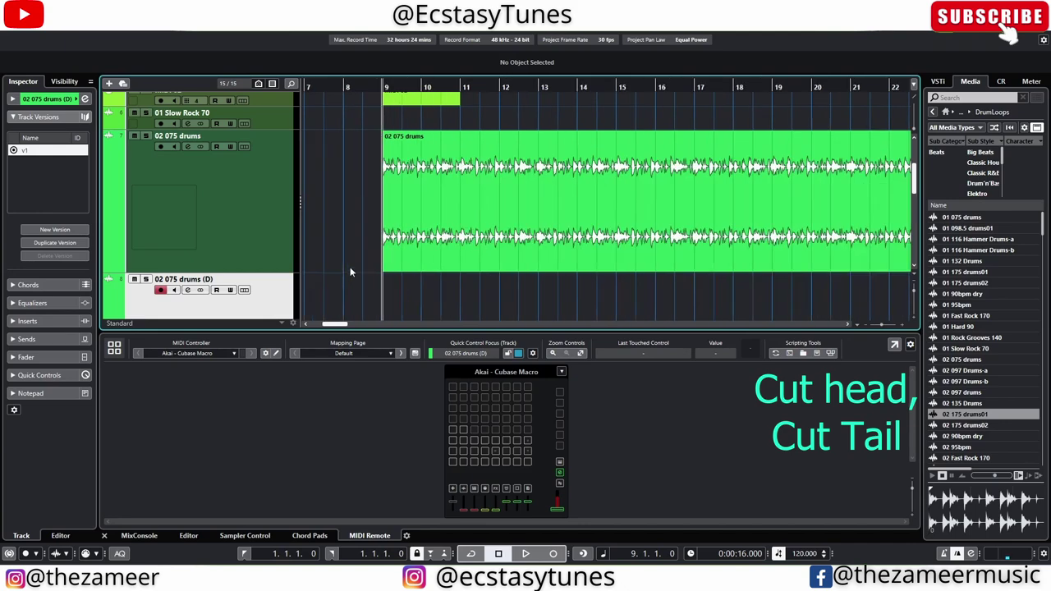
pyautogui.scroll(2, 417, 246)
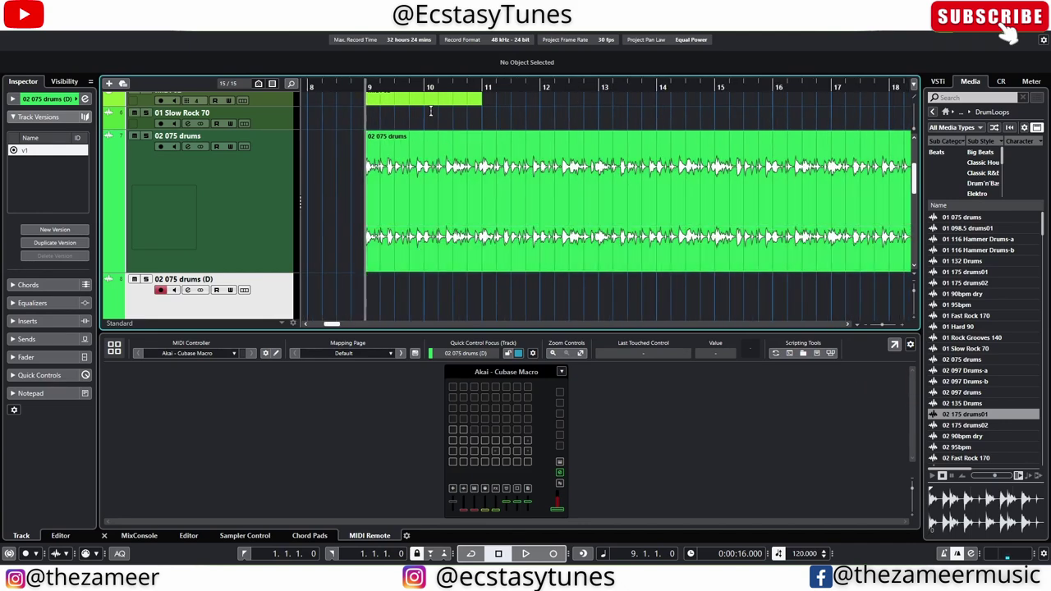
pyautogui.click(520, 260)
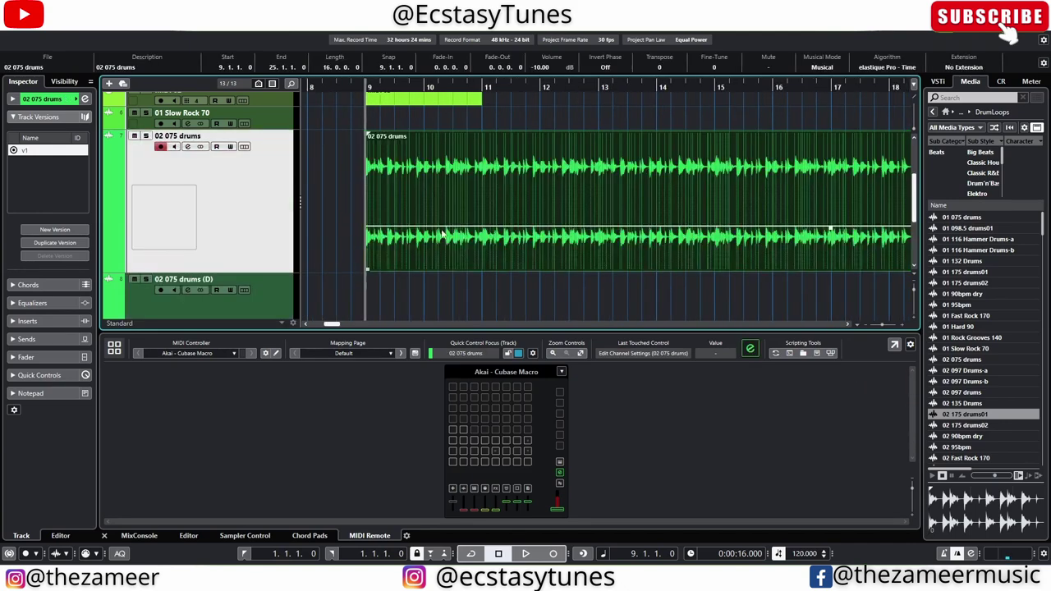
pyautogui.hotkey('ctrl', 'alt', 'e')
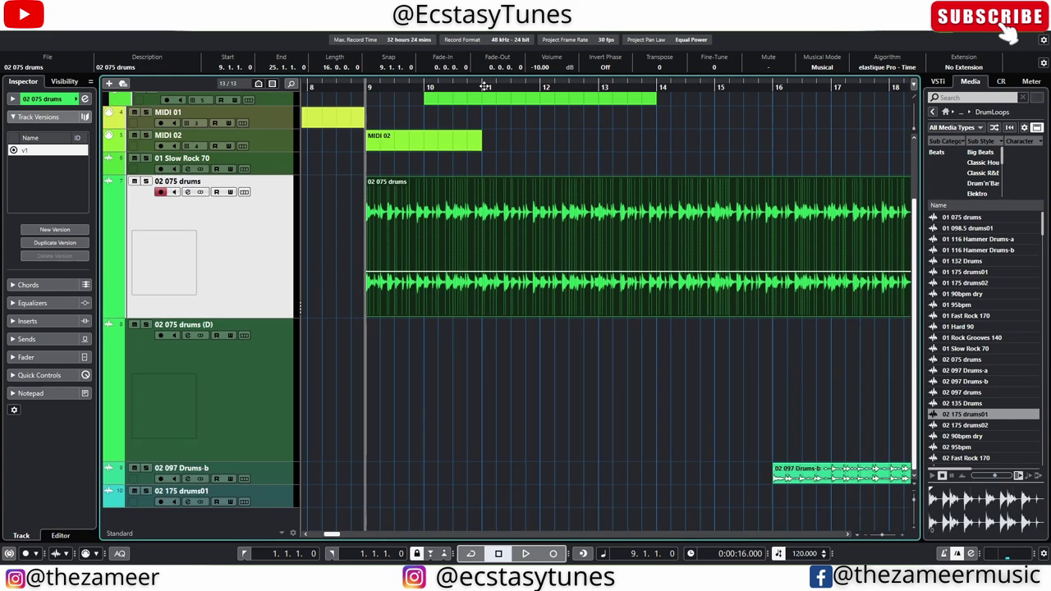
pyautogui.click(483, 87)
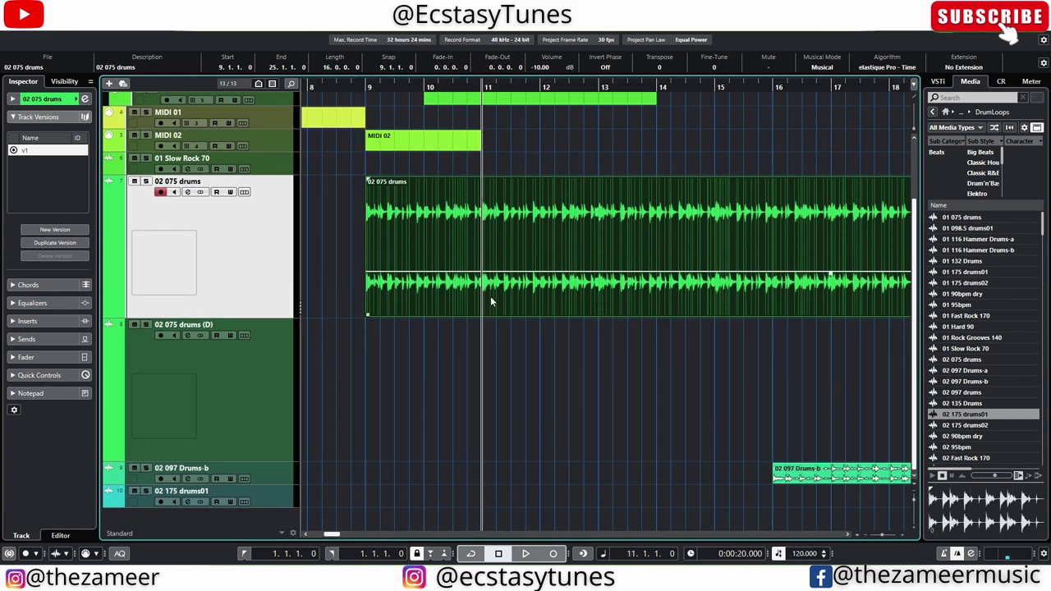
pyautogui.press('e')
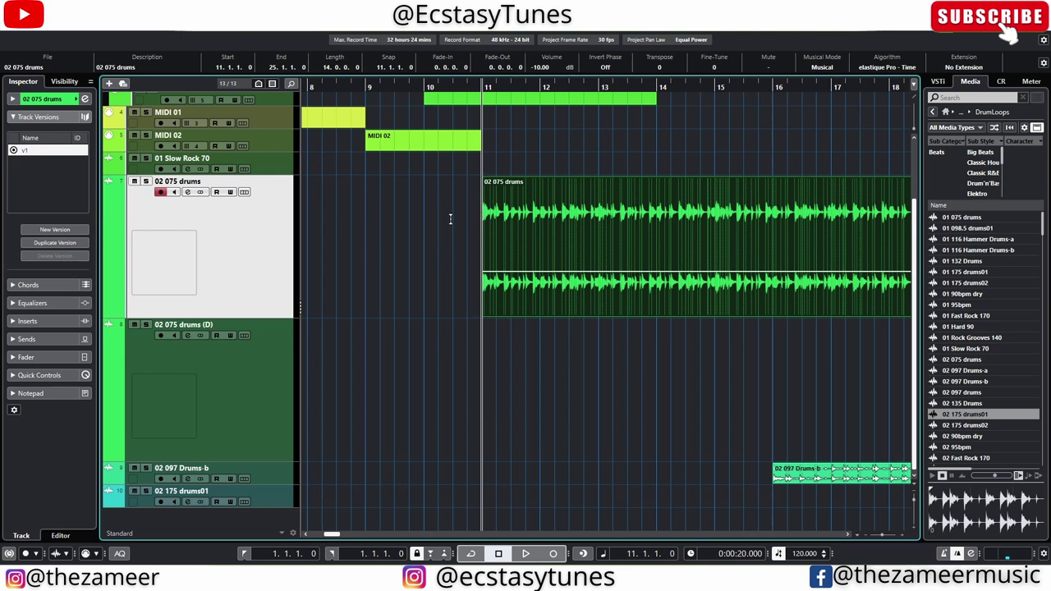
pyautogui.hotkey('ctrl', 'z')
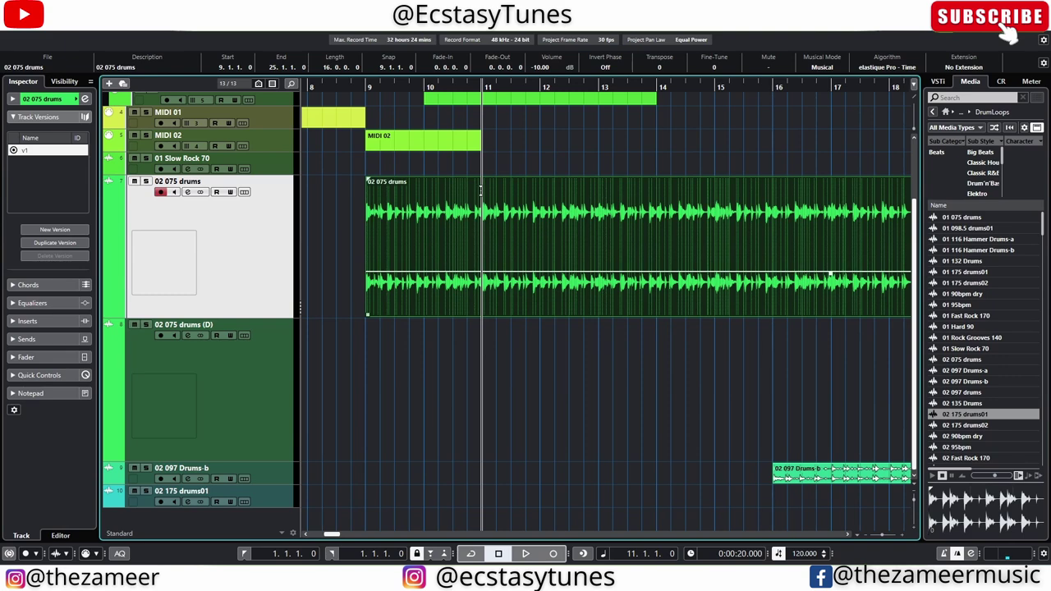
pyautogui.press('d')
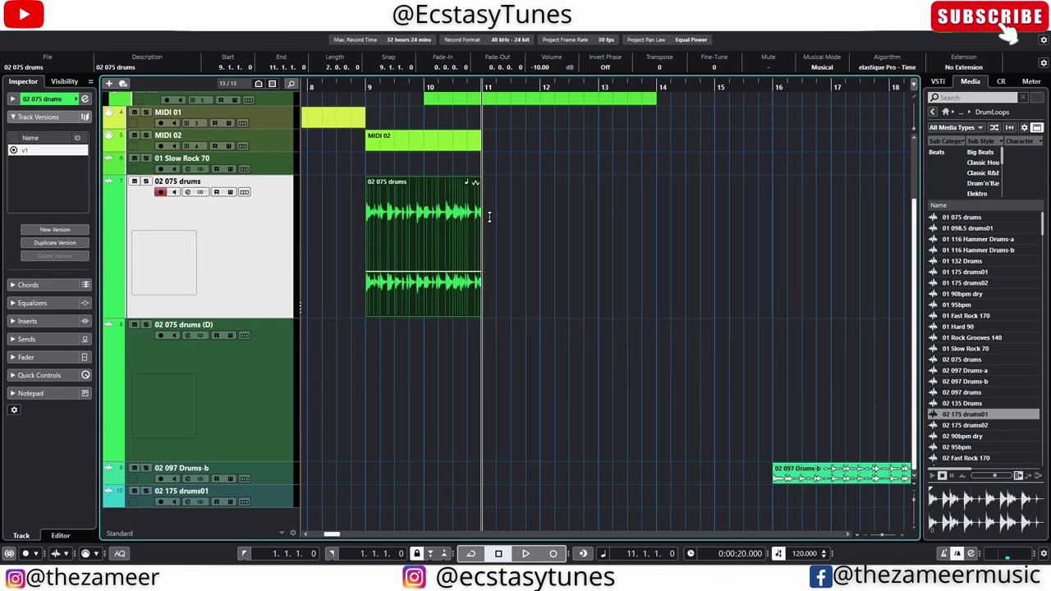
pyautogui.hotkey('ctrl', 'z')
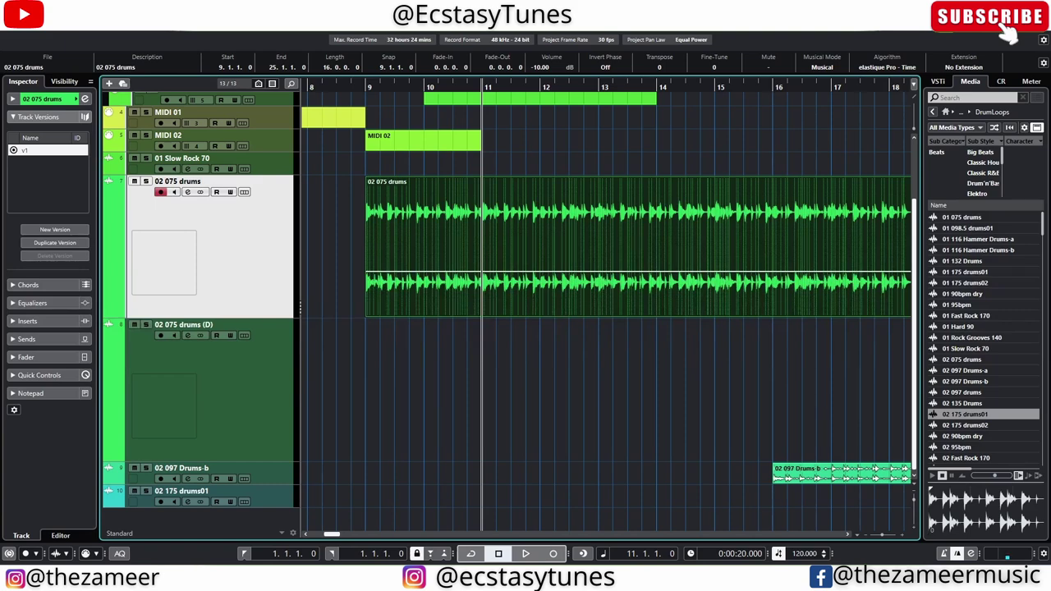
# Open the MIDI 02 part in the Key Editor and enter one-bar notes D3 and D#3 at bar 9 and F3 at bar 10
pyautogui.press('g')
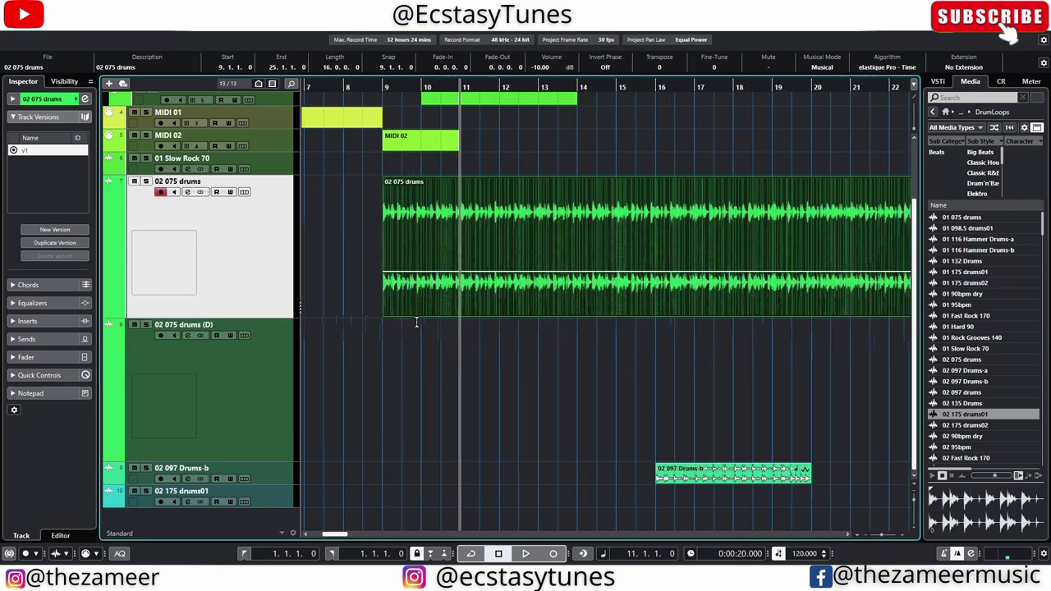
pyautogui.scroll(2, 379, 331)
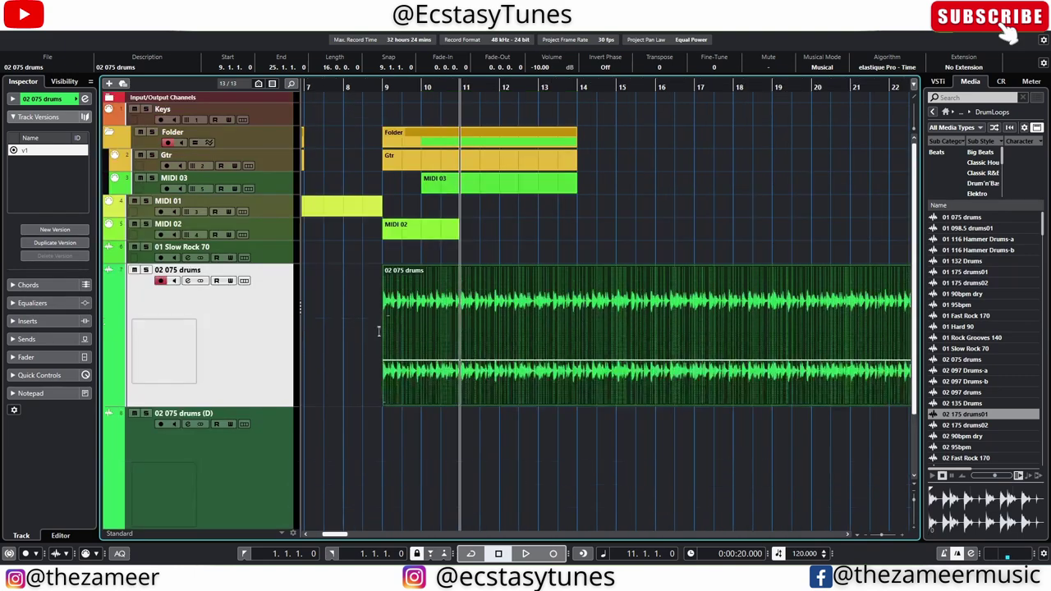
pyautogui.doubleClick(410, 238)
pyautogui.click(881, 344)
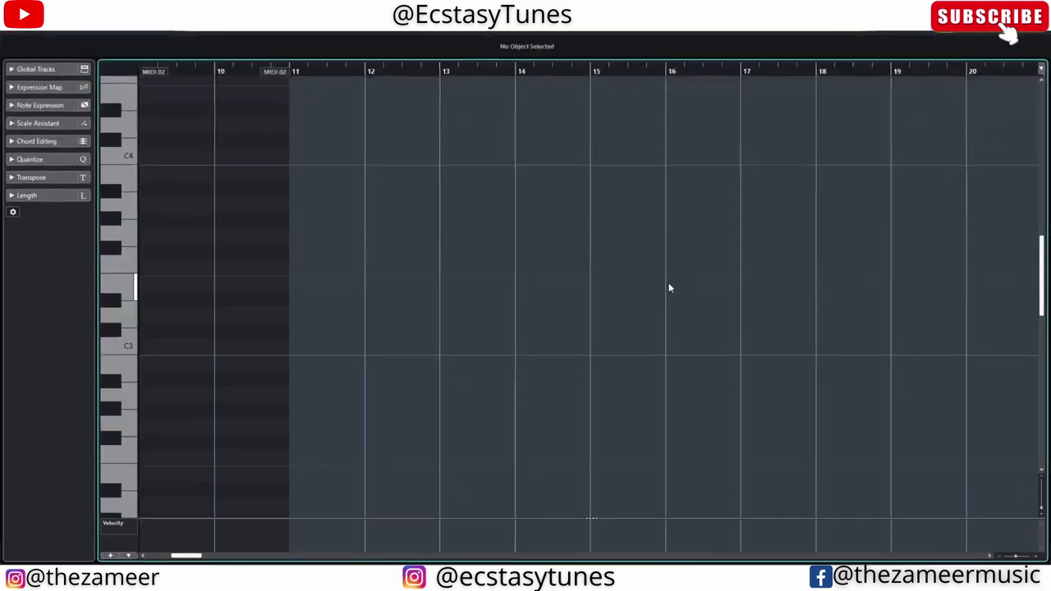
pyautogui.click(402, 315)
pyautogui.click(411, 300)
pyautogui.click(429, 268)
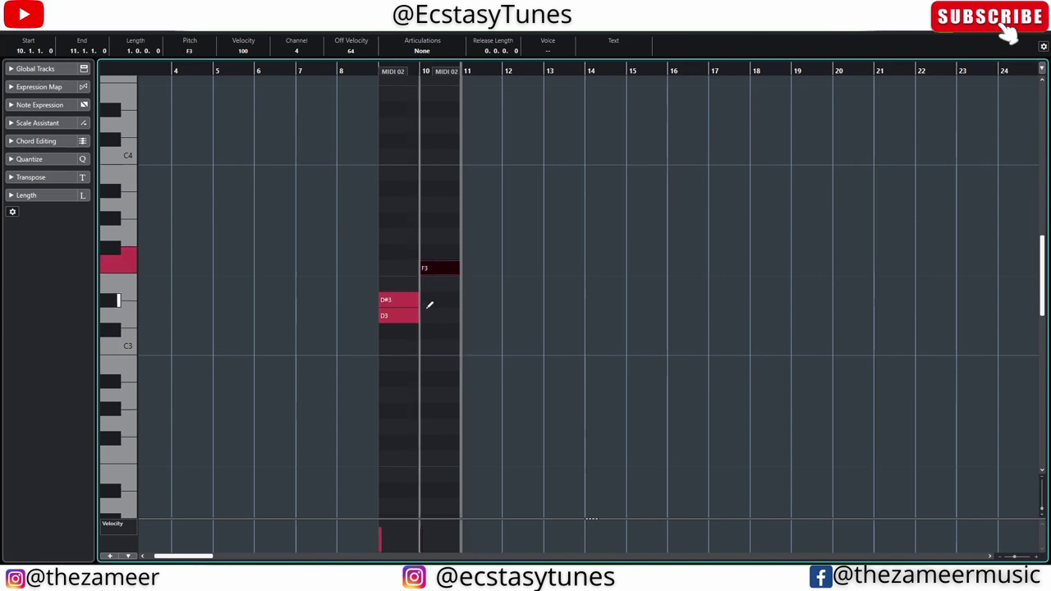
# Set the quantize value to 1/8, move D#3 to start at 9.2.3 and add an E3 note from 9.4 to the same end point
pyautogui.scroll(7, 421, 301)
pyautogui.click(565, 31)
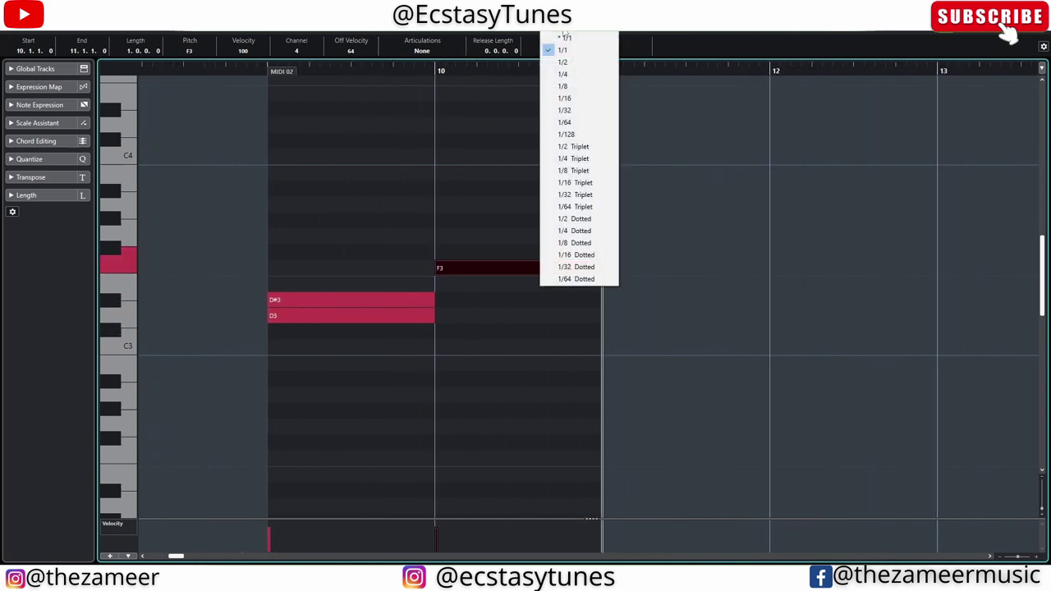
pyautogui.click(563, 85)
pyautogui.moveTo(332, 299)
pyautogui.mouseDown()
pyautogui.moveTo(398, 299)
pyautogui.moveTo(399, 282)
pyautogui.moveTo(506, 287)
pyautogui.mouseUp()
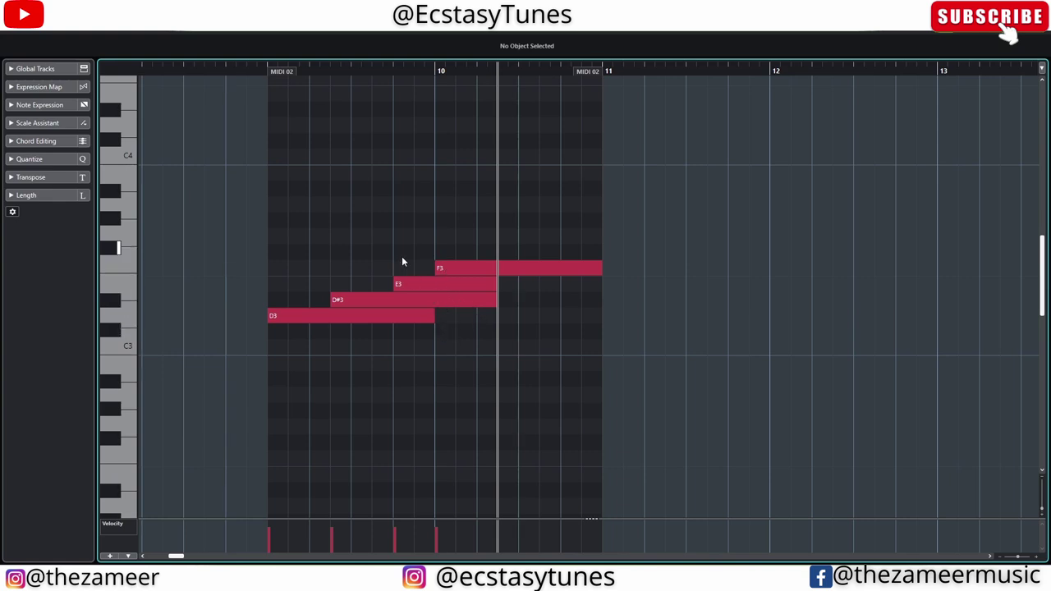
# Cut the tails of the D#3 and E3 notes at bar 10, and place the cursor at beat 3 of bar 9
pyautogui.moveTo(414, 259); pyautogui.dragTo(420, 297)
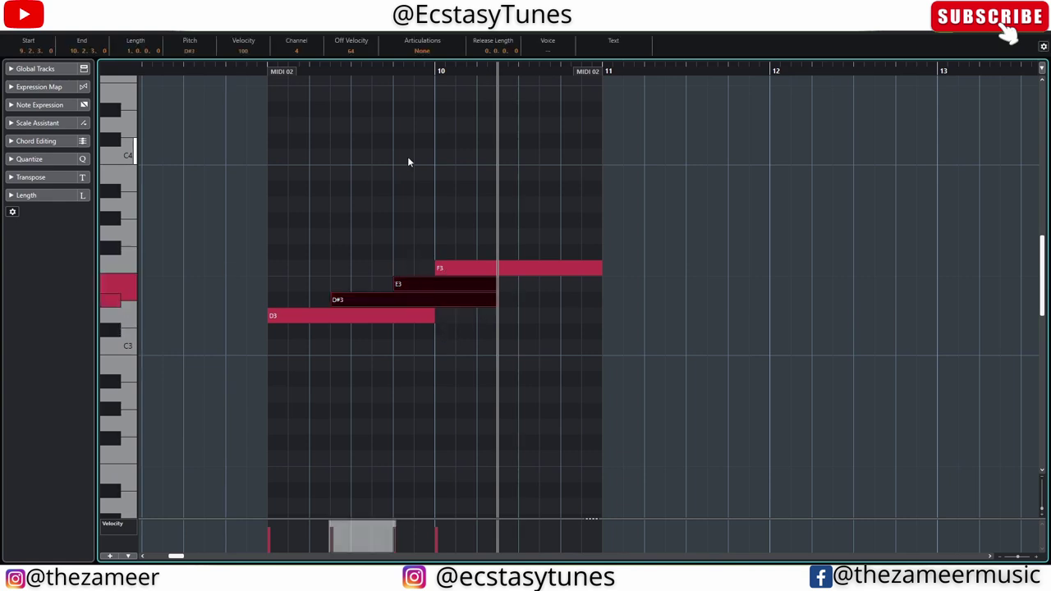
pyautogui.click(435, 72)
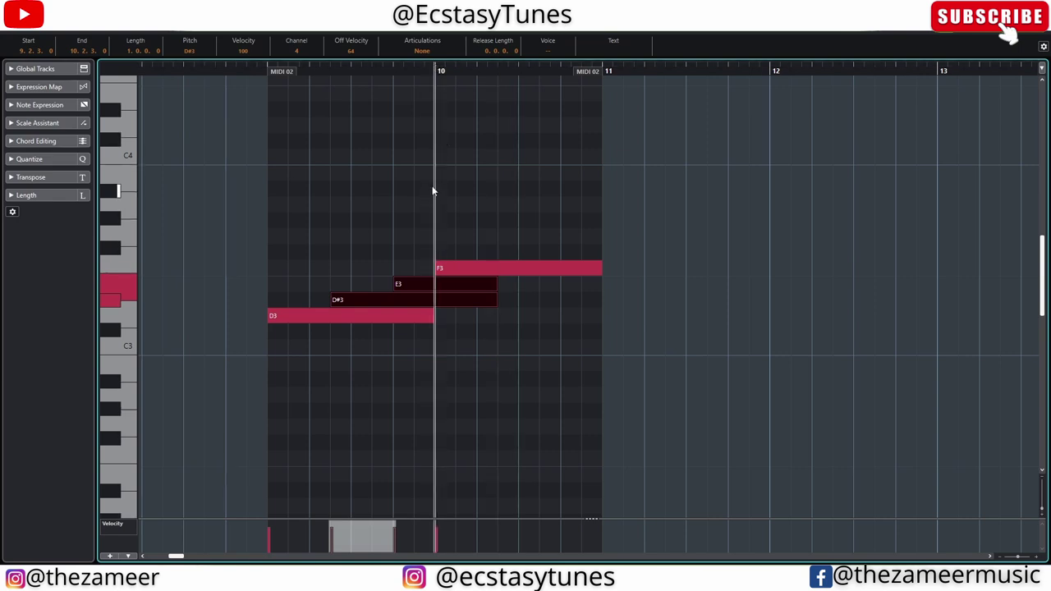
pyautogui.press('d')
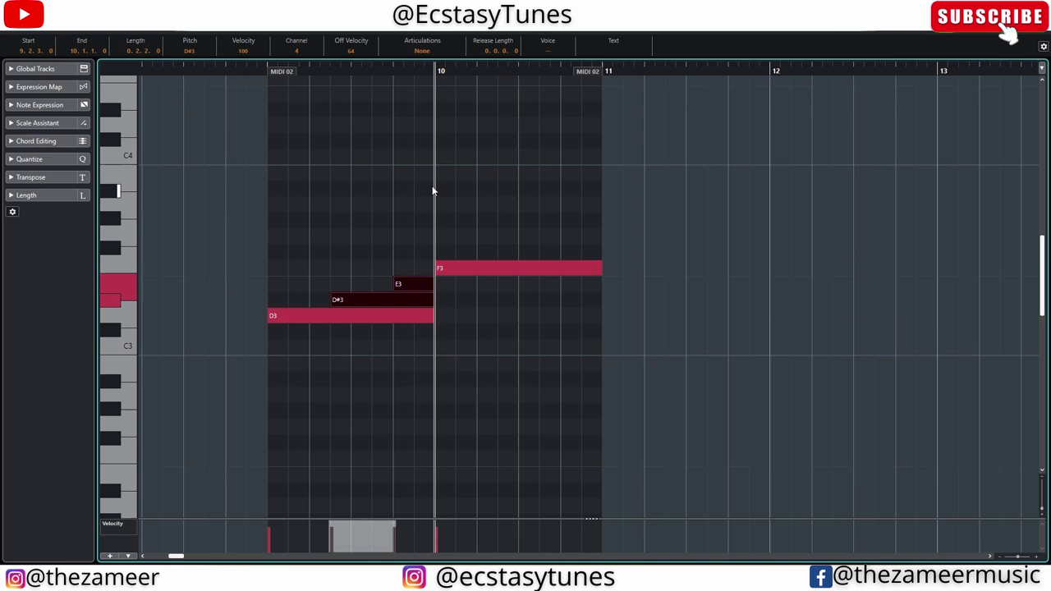
pyautogui.click(351, 70)
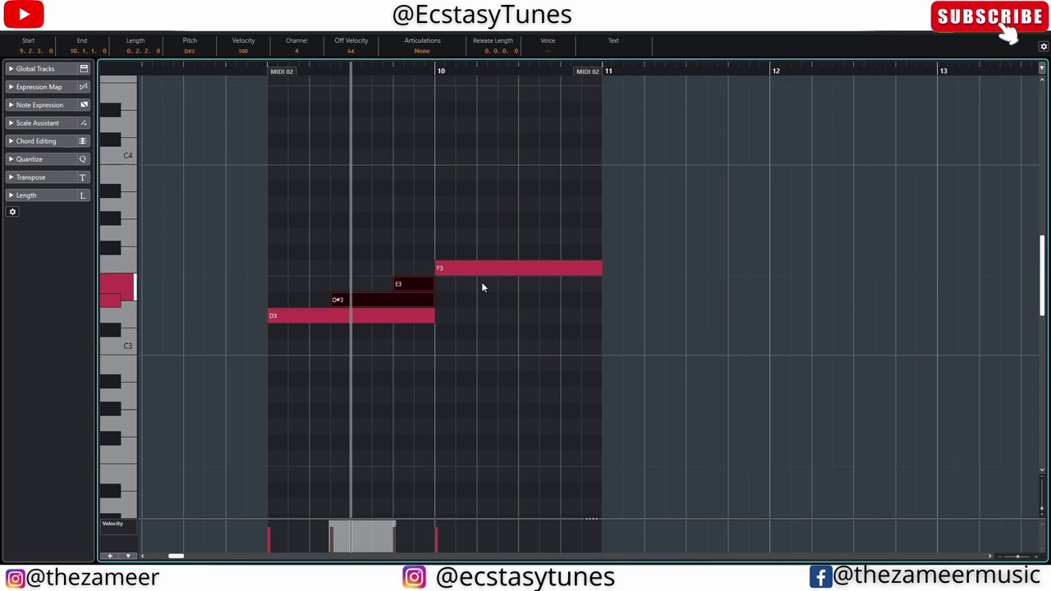
# Cut the head of the D#3 note at beat 3 of bar 9 and return to the project window
pyautogui.press('e')
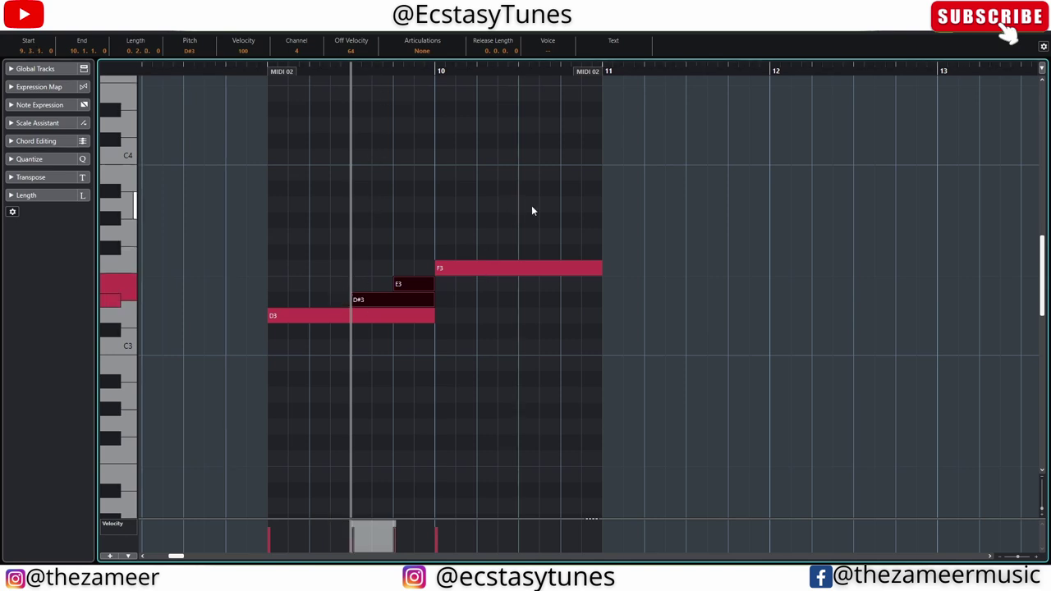
pyautogui.moveTo(688, 196); pyautogui.dragTo(207, 403)
pyautogui.press('Return')
pyautogui.hotkey('ctrl', 'alt', 'e')
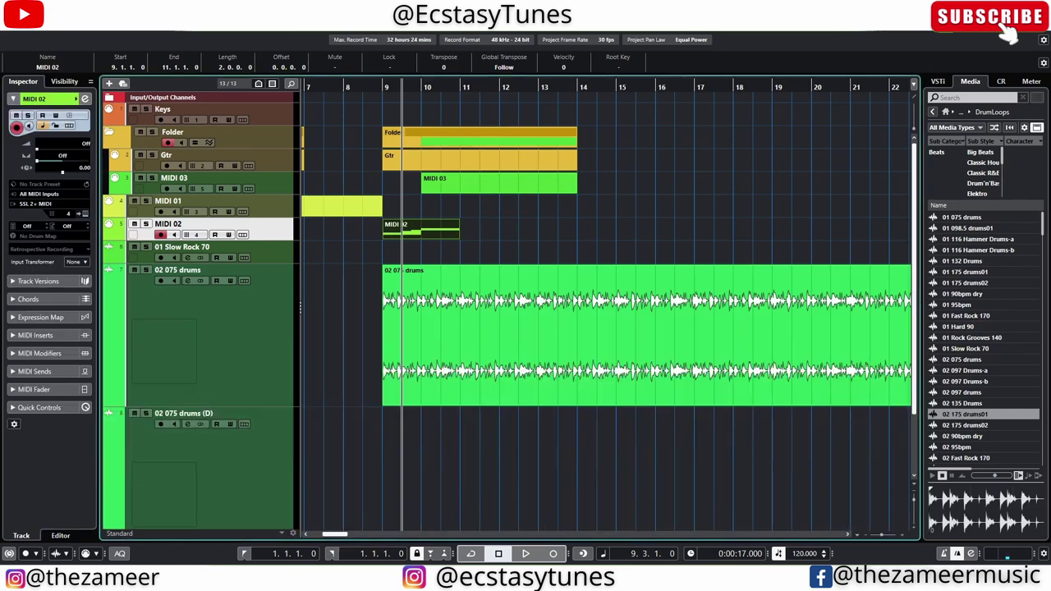
# Open the Metronome Setup to view the click and count-in options
pyautogui.click(49, 23)
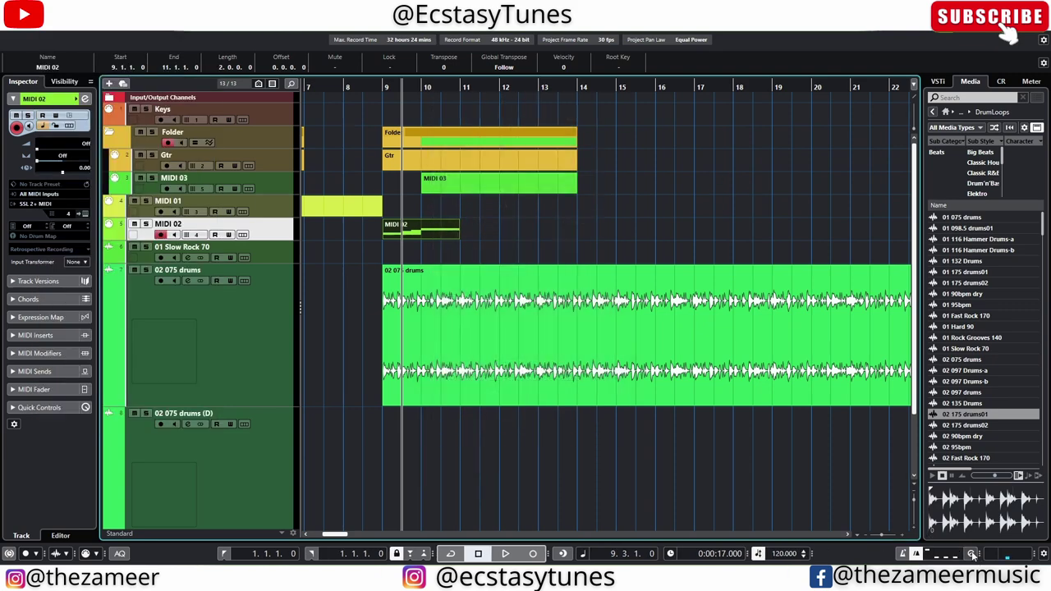
pyautogui.click(971, 555)
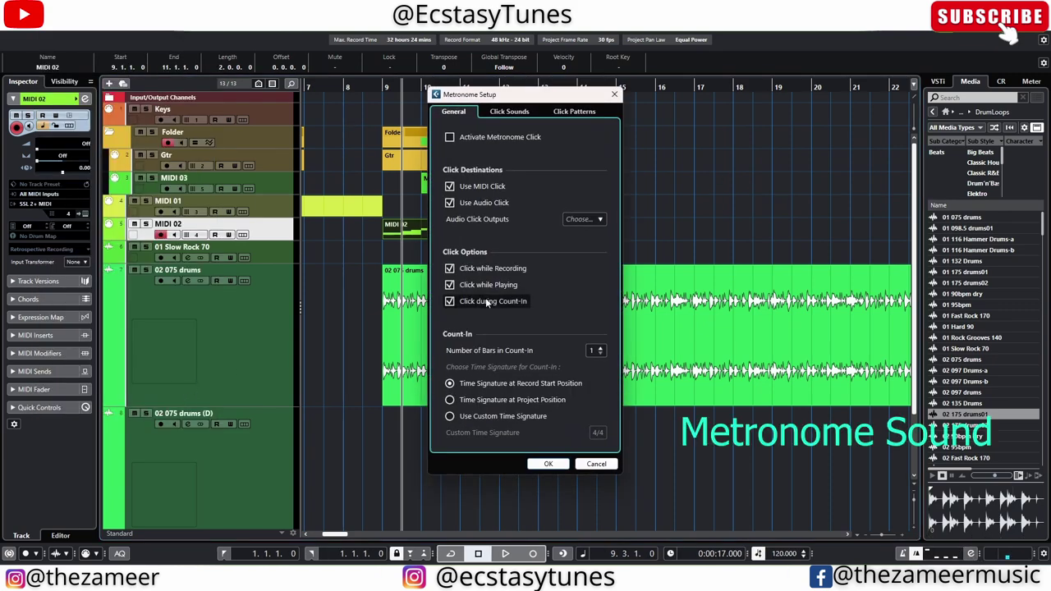
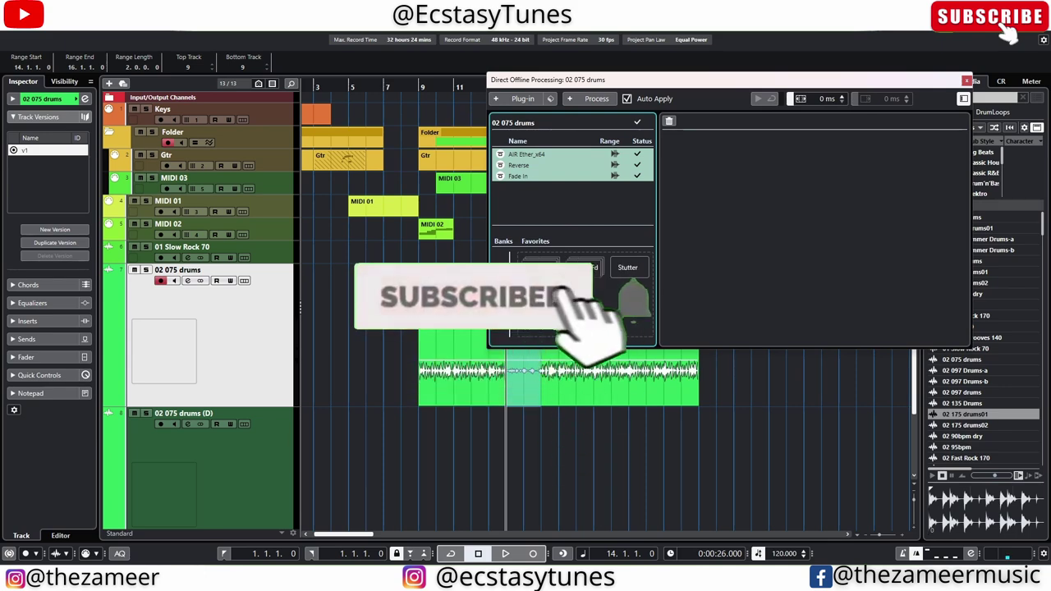
# Search the key commands for "offline" and check the key assigned to the Direct Offline Processing command Favorite 1
pyautogui.click(37, 23)
pyautogui.click(80, 413)
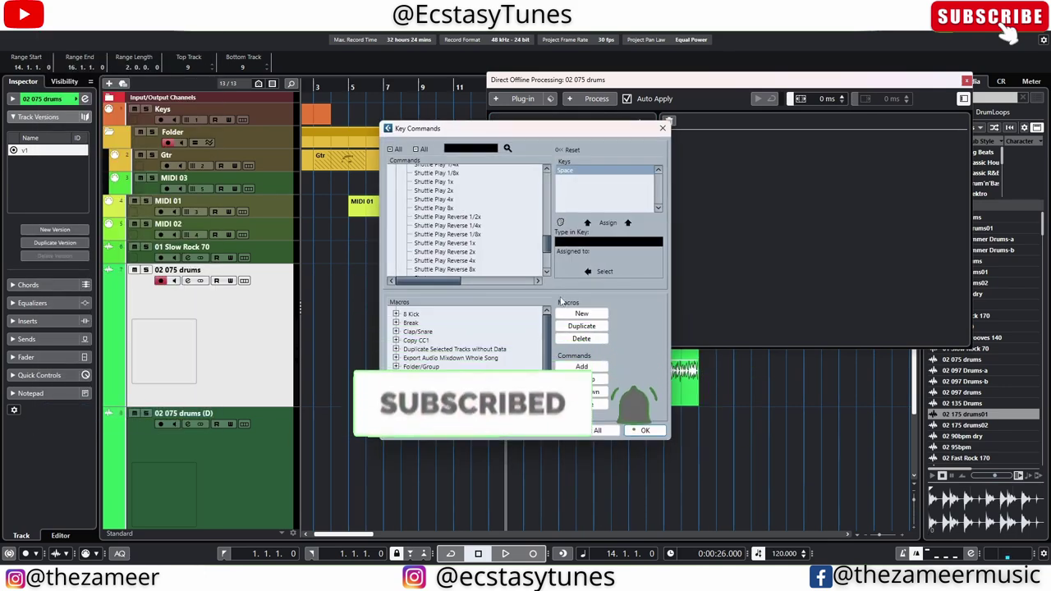
pyautogui.moveTo(577, 138)
pyautogui.mouseDown()
pyautogui.moveTo(607, 260)
pyautogui.moveTo(655, 257)
pyautogui.mouseUp()
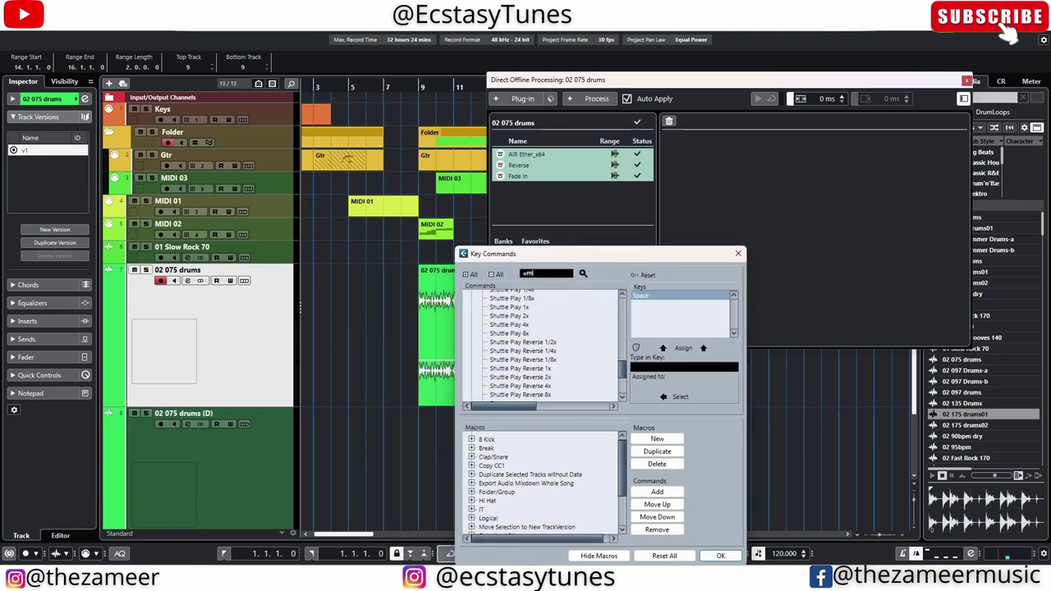
pyautogui.press('Return')
pyautogui.scroll(-4, 538, 381)
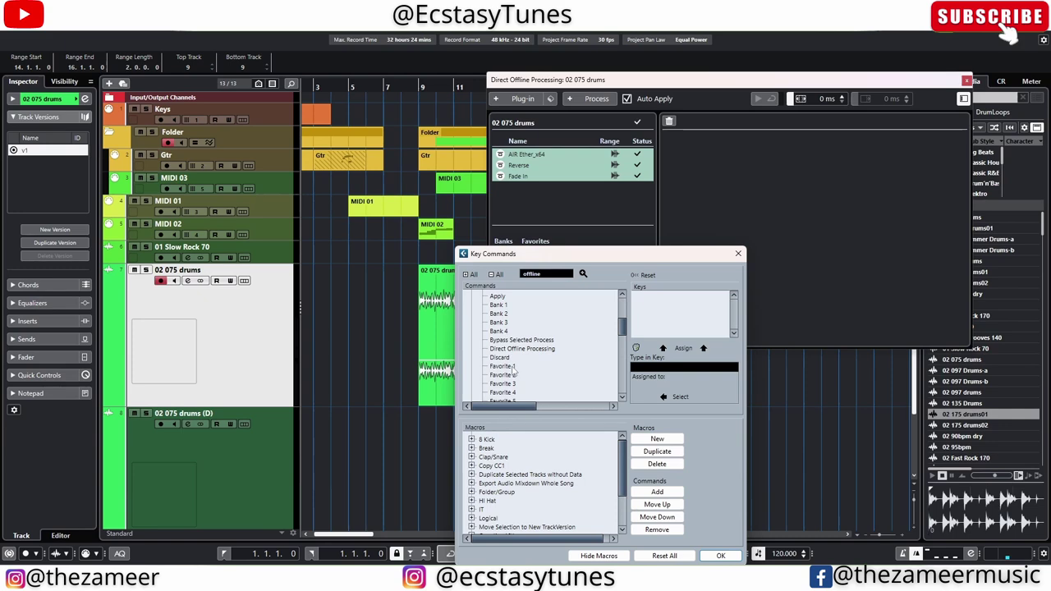
pyautogui.click(513, 368)
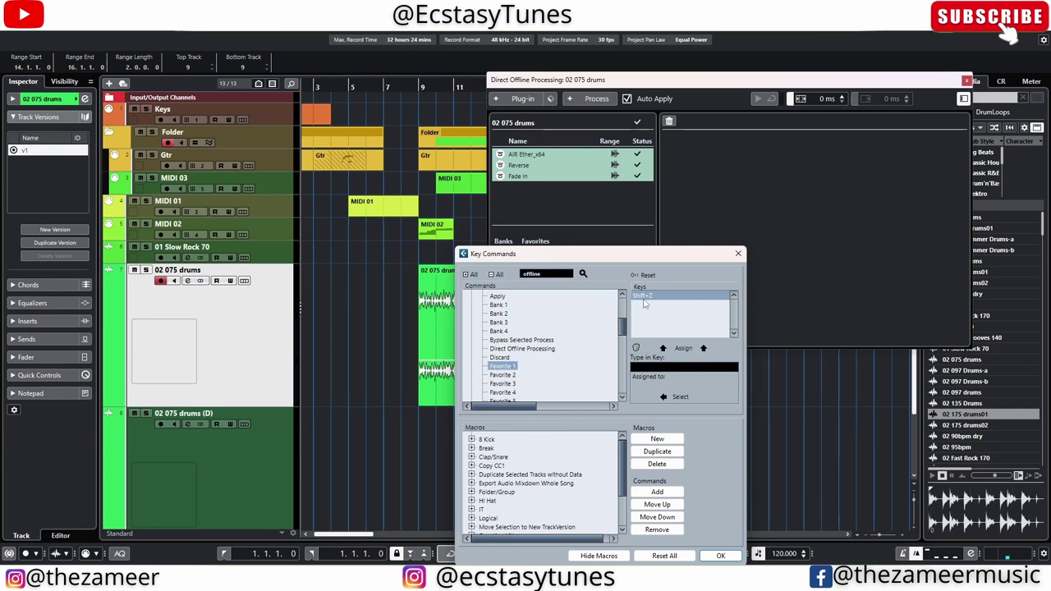
pyautogui.click(738, 254)
# Select bars 19 to 21 of the 02 075 drums event and examine its Direct Offline Processing chain and favorites
pyautogui.click(966, 79)
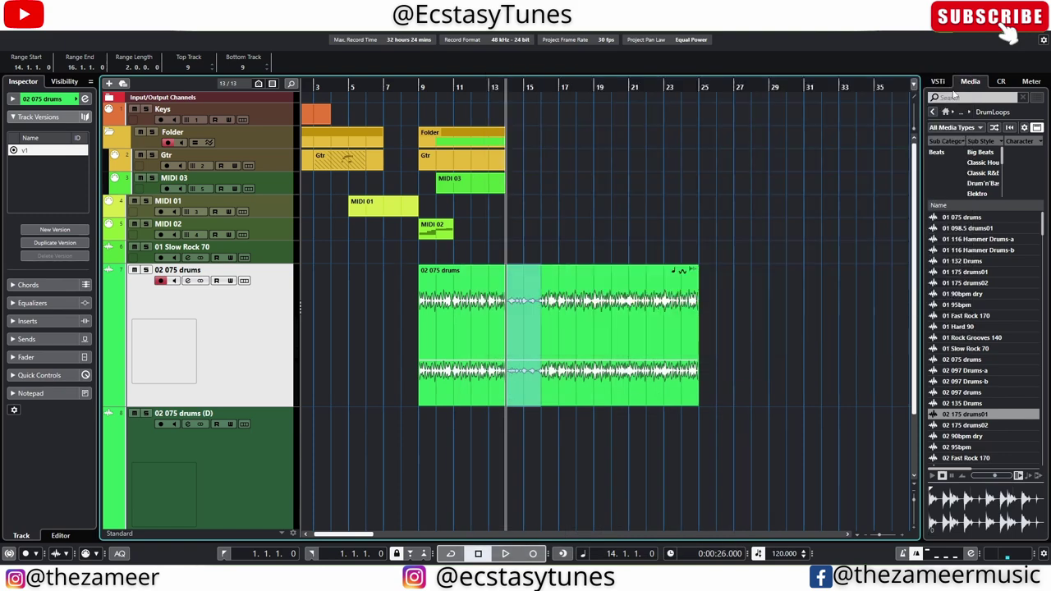
pyautogui.click(595, 444)
pyautogui.moveTo(586, 322); pyautogui.dragTo(630, 324)
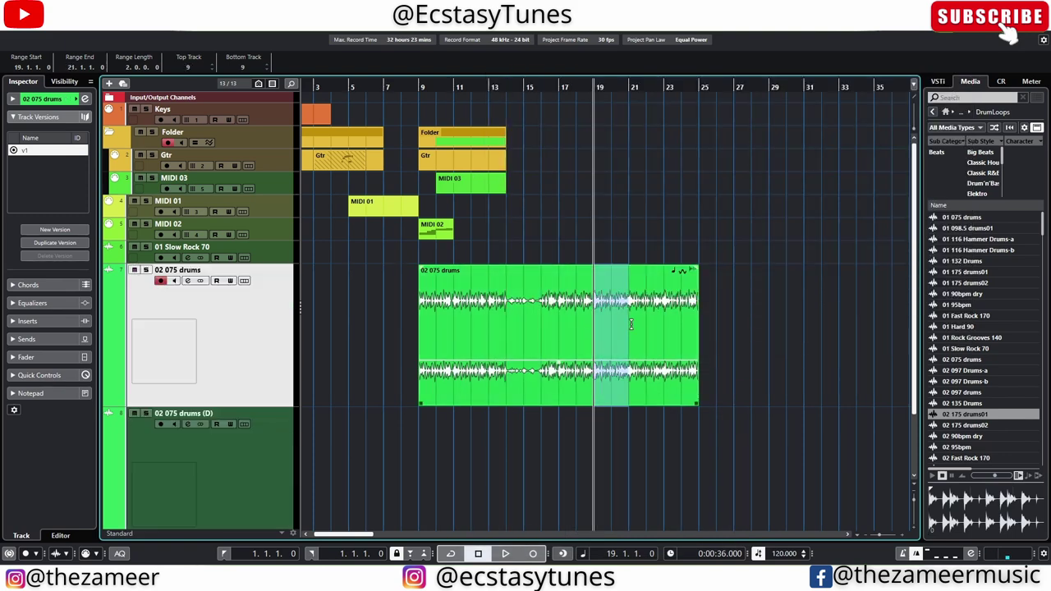
pyautogui.press('F7')
pyautogui.moveTo(669, 82); pyautogui.dragTo(755, 429)
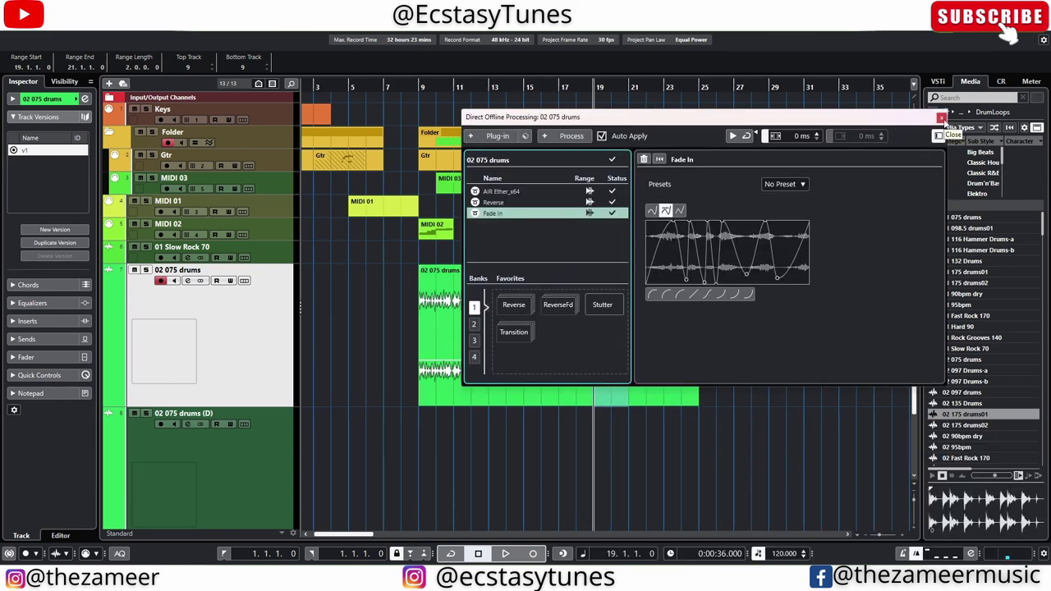
pyautogui.click(942, 118)
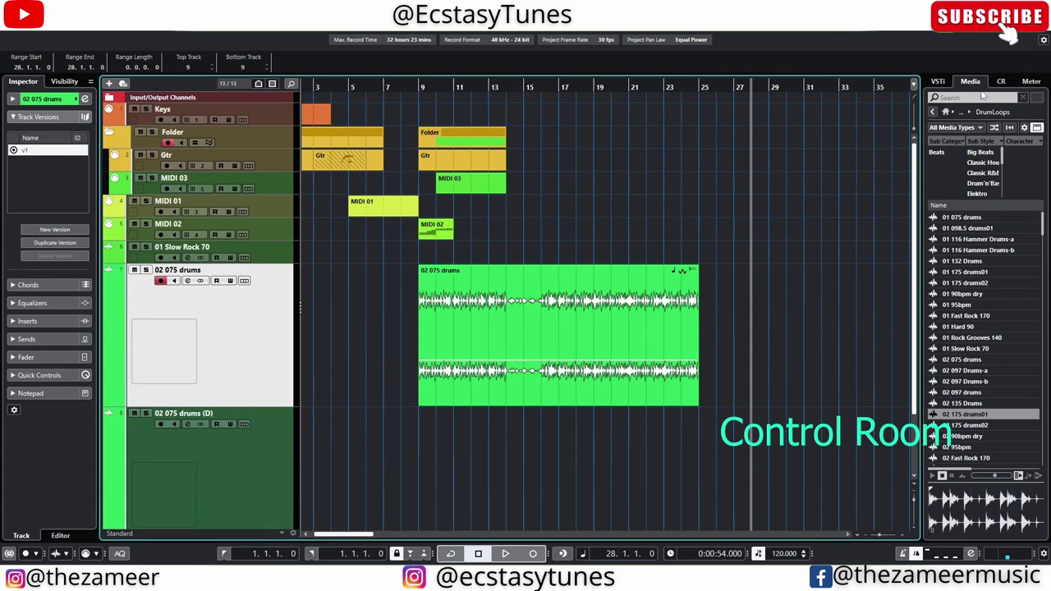
# Open the Control Room's inserts, view the SuperVision meter and browse the effects available for an empty insert slot
pyautogui.click(939, 83)
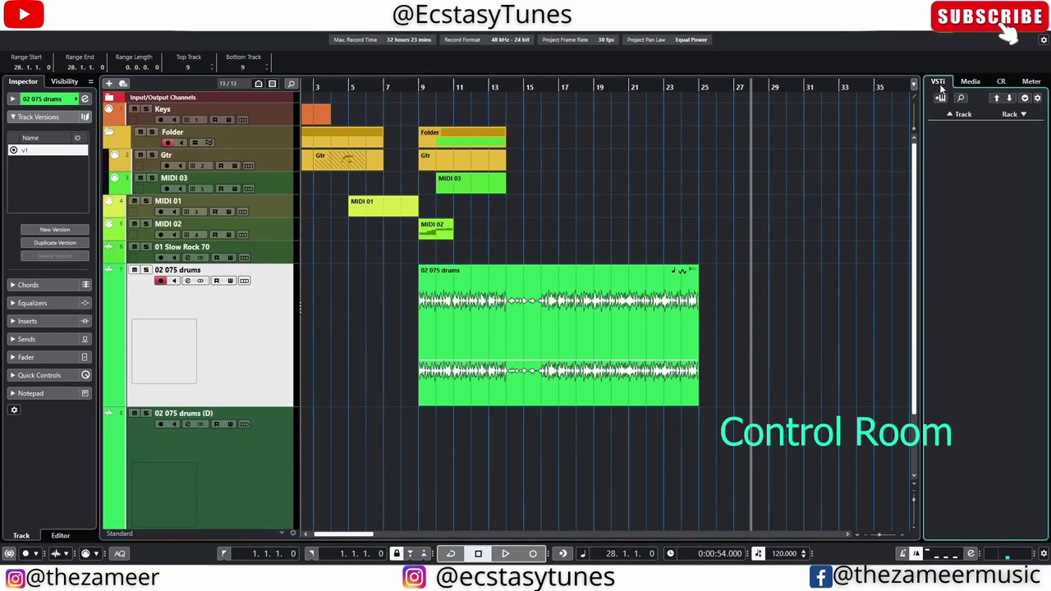
pyautogui.click(1001, 81)
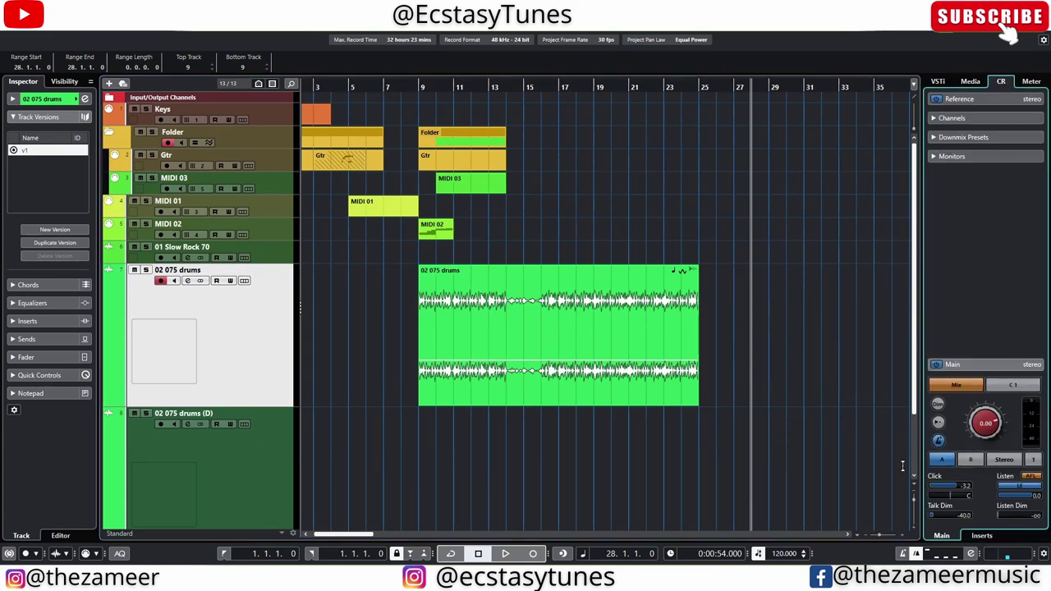
pyautogui.click(982, 536)
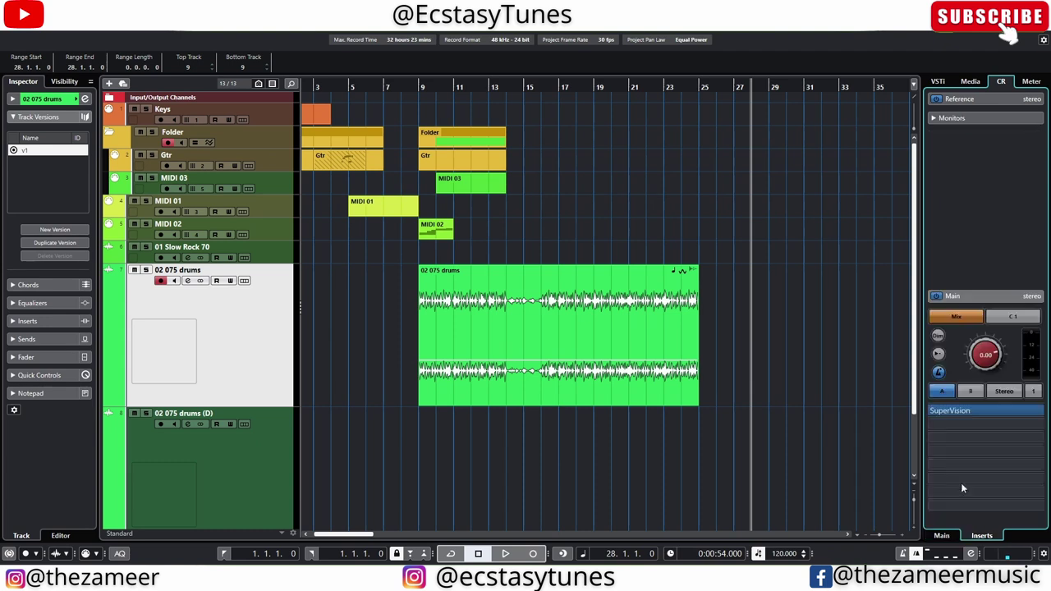
pyautogui.click(972, 411)
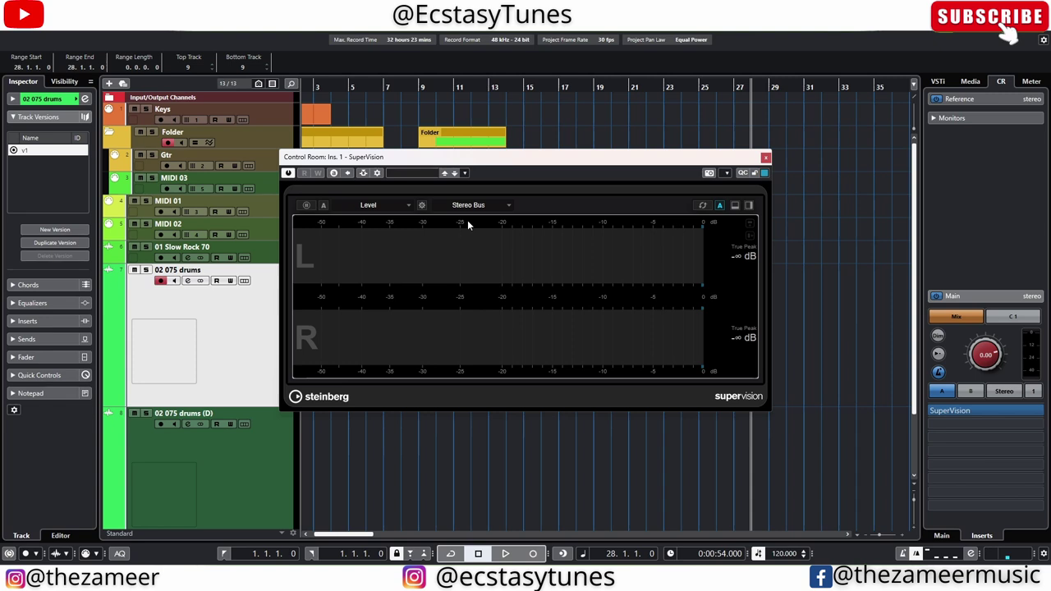
pyautogui.click(950, 412)
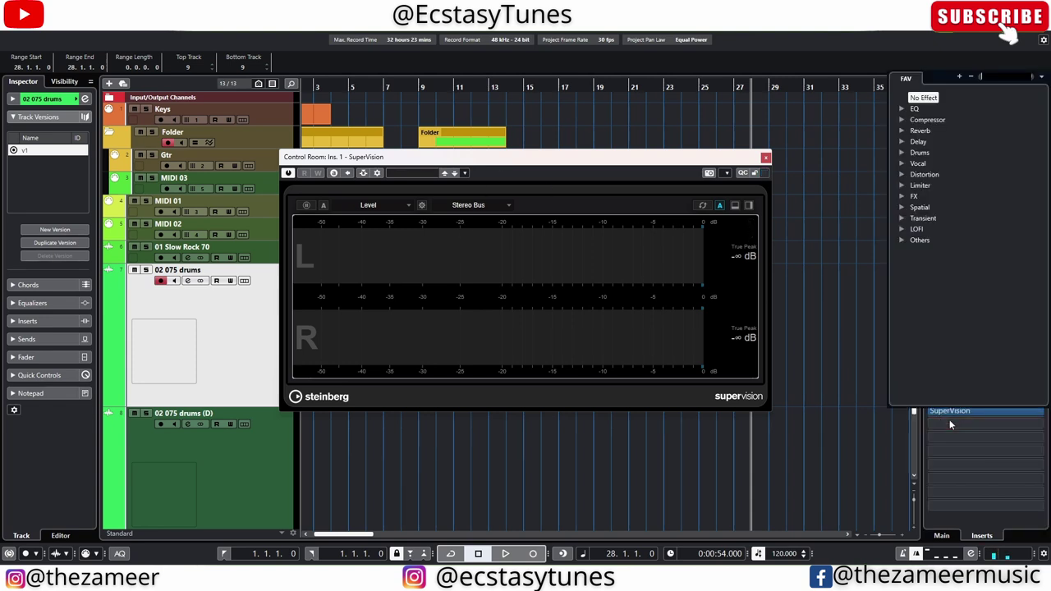
pyautogui.click(970, 449)
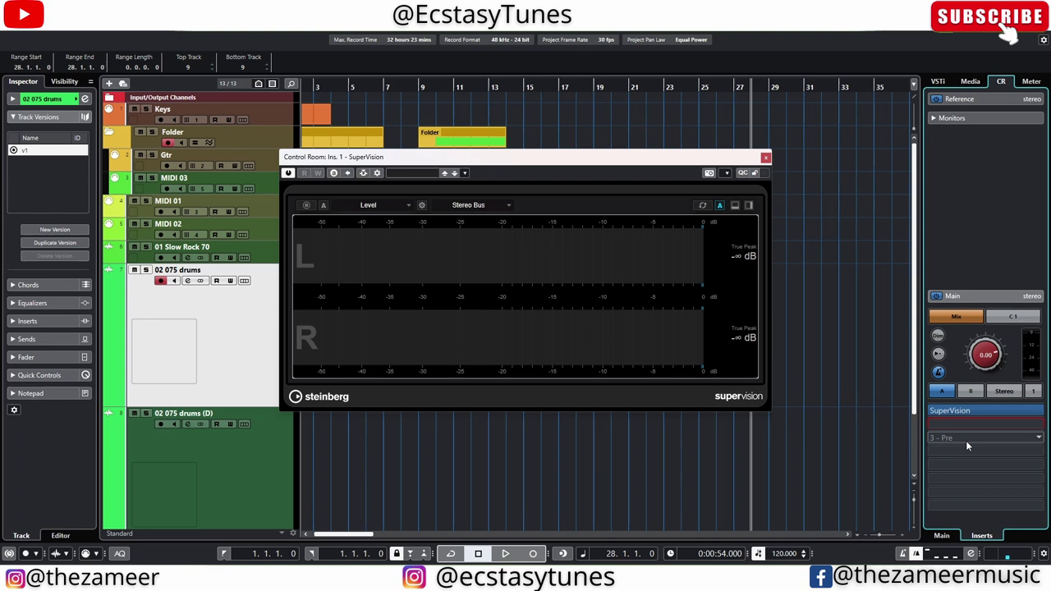
pyautogui.moveTo(966, 440)
pyautogui.mouseDown()
pyautogui.moveTo(963, 430)
pyautogui.moveTo(972, 447)
pyautogui.mouseUp()
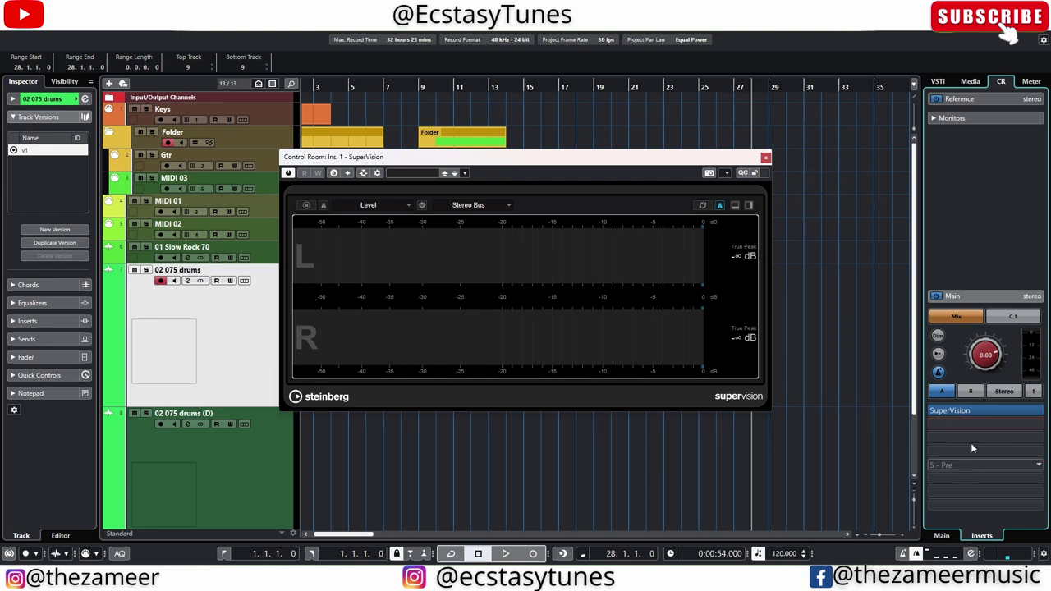
pyautogui.click(942, 535)
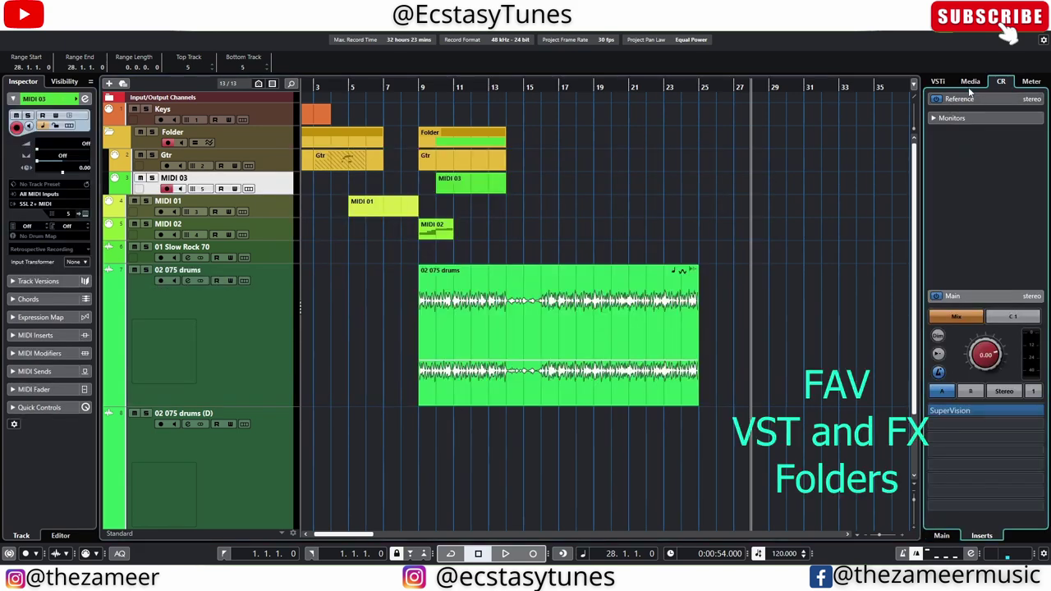
# Browse the FAV collection of VST instruments, its Drums folder and the Groove Agent SE content in the media browser
pyautogui.click(968, 87)
pyautogui.click(945, 112)
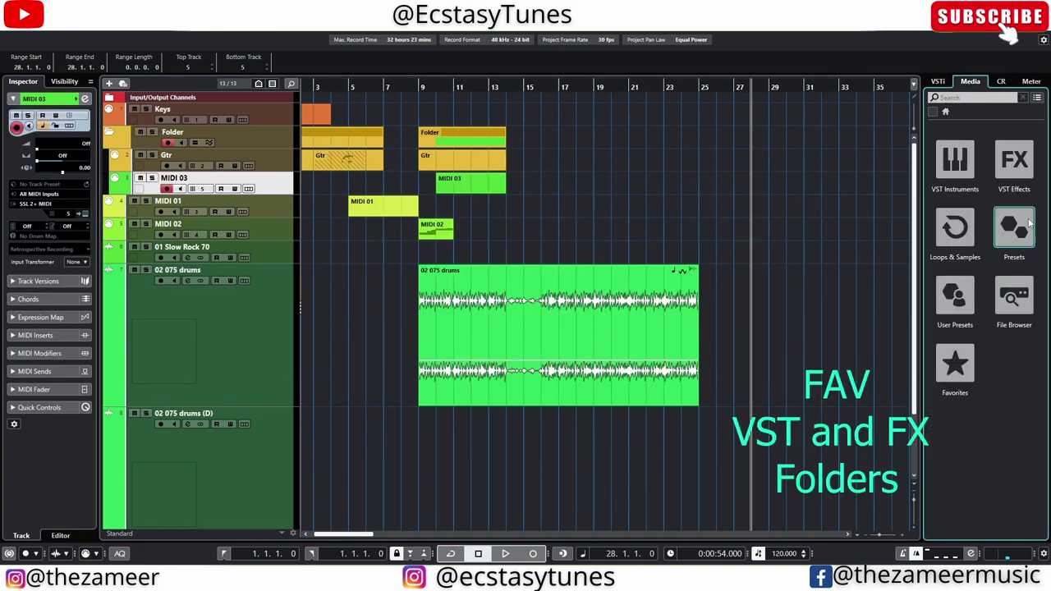
pyautogui.click(956, 160)
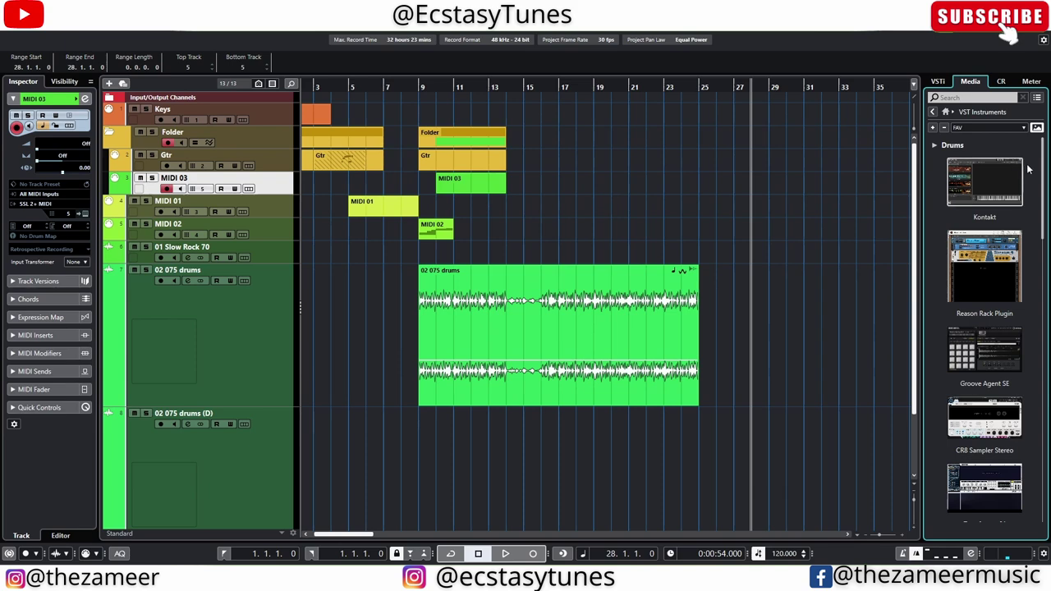
pyautogui.scroll(-10, 985, 247)
pyautogui.scroll(10, 994, 328)
pyautogui.click(1006, 145)
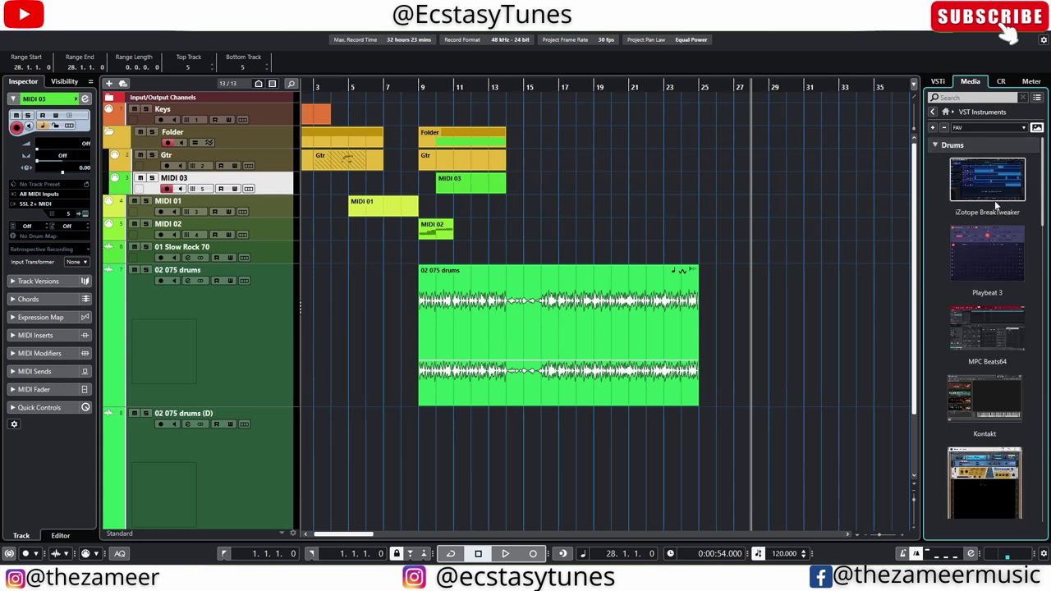
pyautogui.scroll(-3, 982, 354)
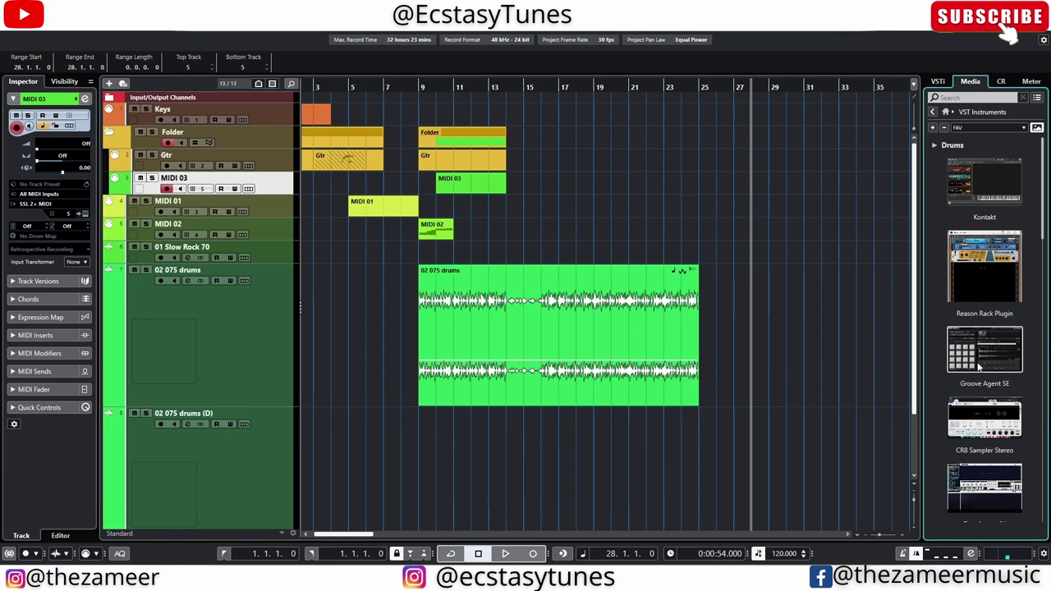
pyautogui.click(978, 349)
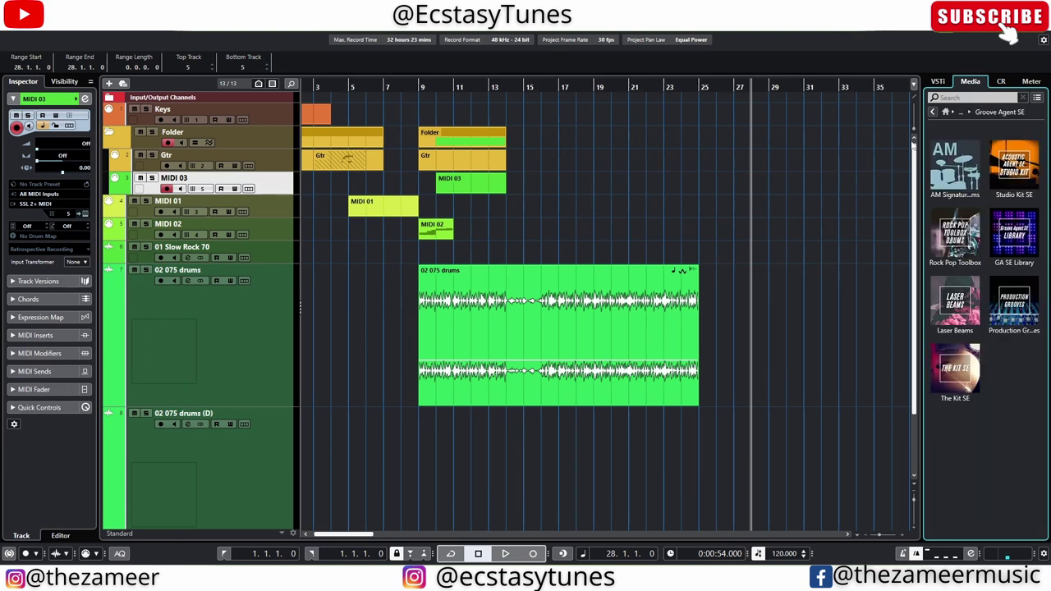
pyautogui.click(932, 113)
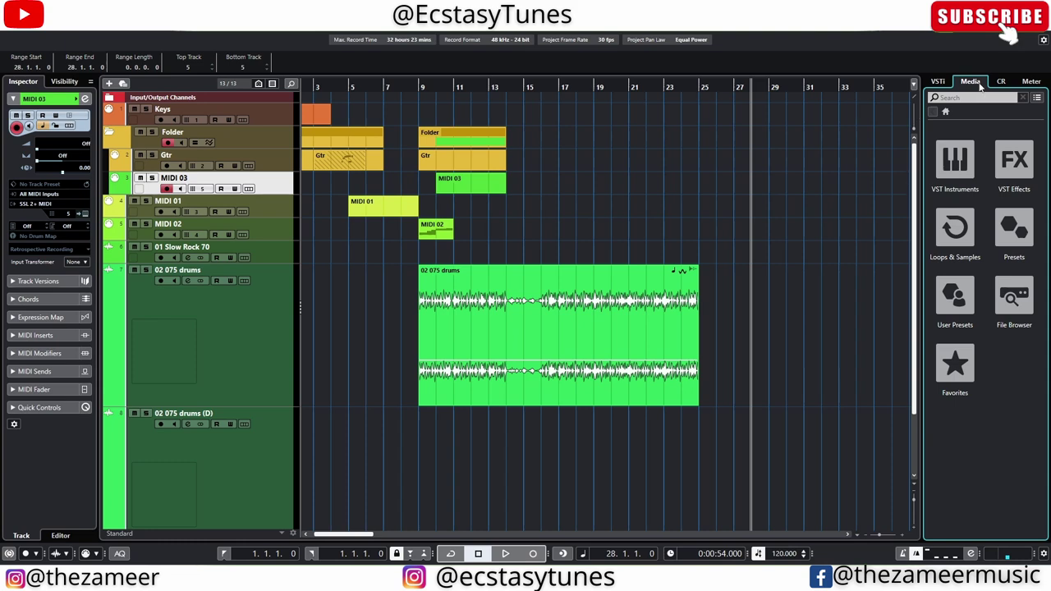
# View the FAV instrument collection in the VST Plug-in Manager and close the manager
pyautogui.click(956, 160)
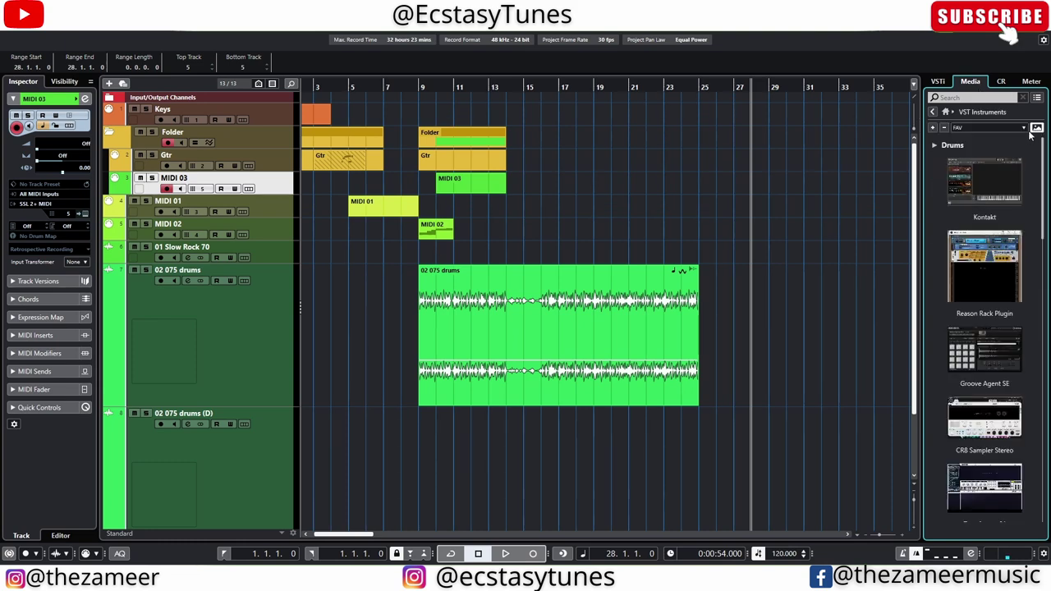
pyautogui.click(1024, 128)
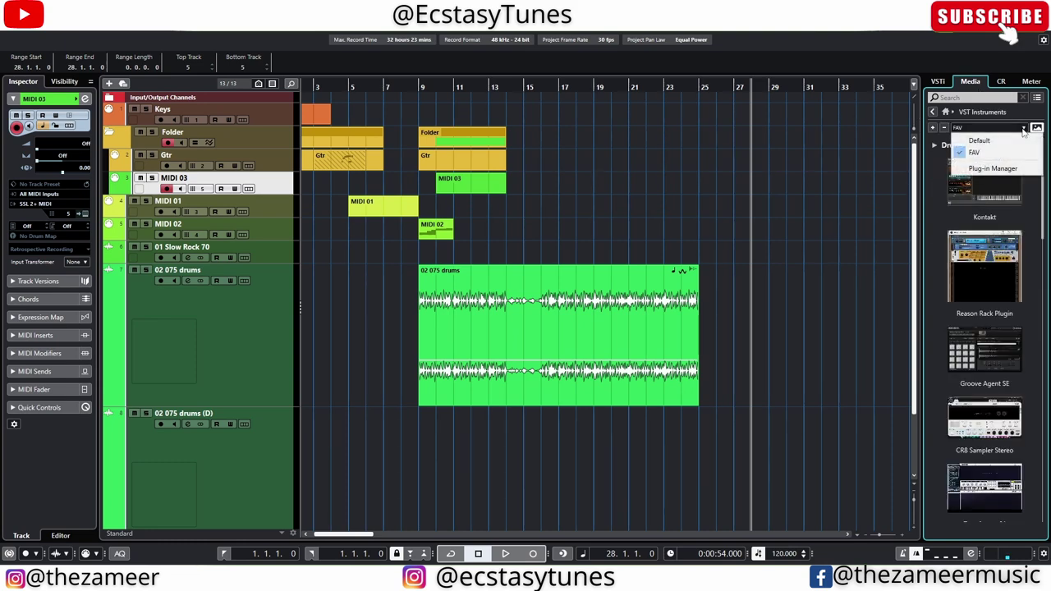
pyautogui.click(994, 168)
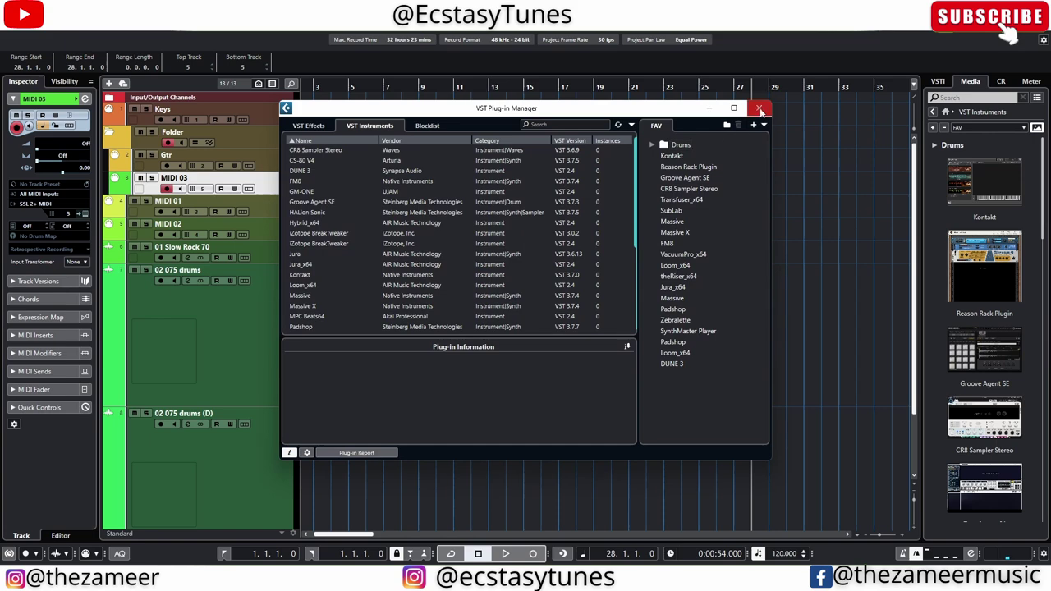
pyautogui.click(760, 109)
# Reopen the VST Plug-in Manager, view the collection options and select the Drums folder in the FAV collection
pyautogui.click(263, 26)
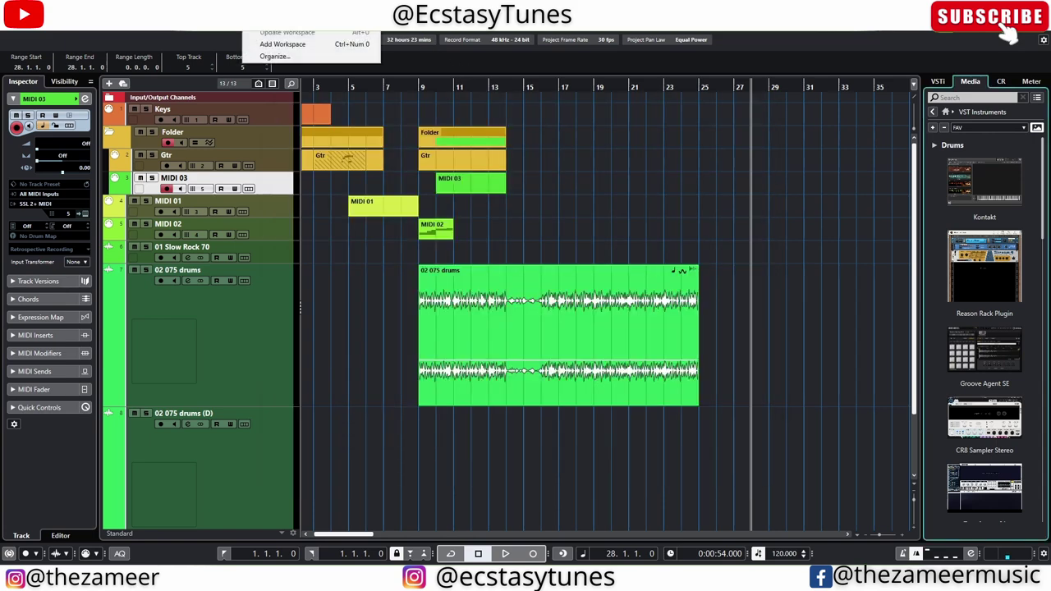
pyautogui.moveTo(229, 26)
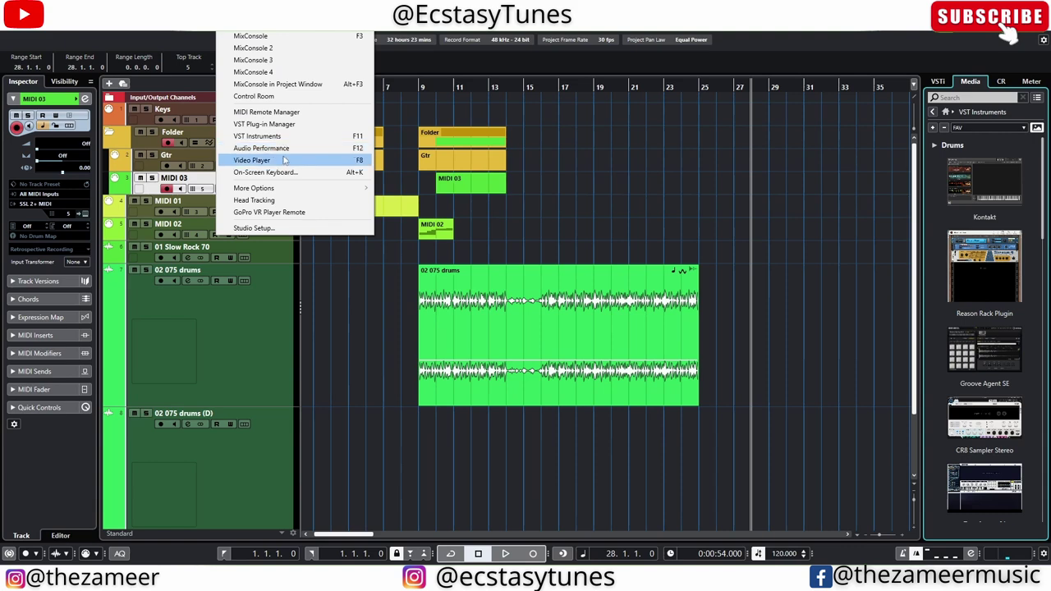
pyautogui.click(265, 124)
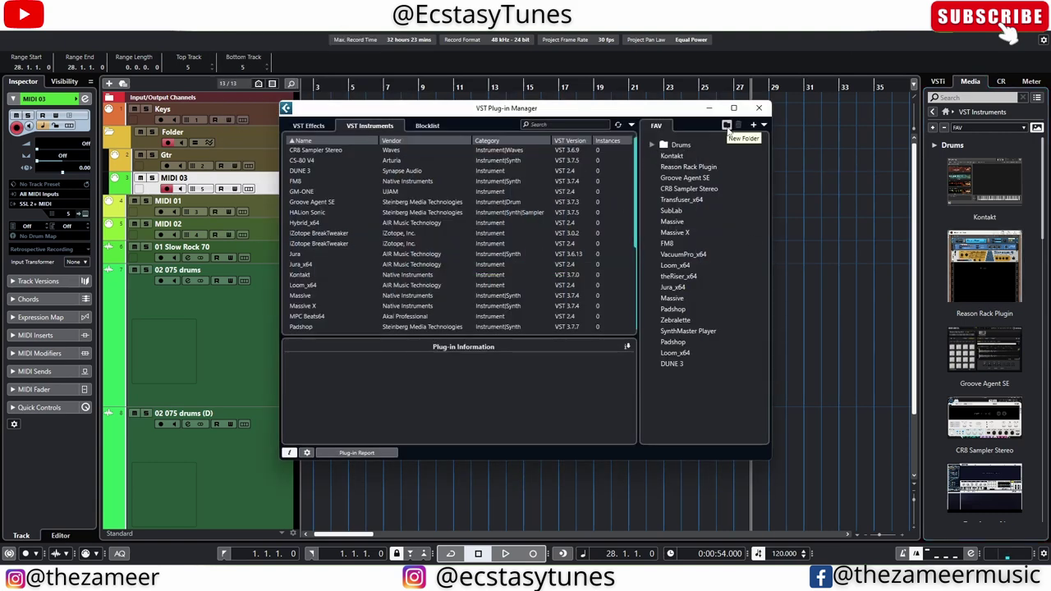
pyautogui.click(764, 125)
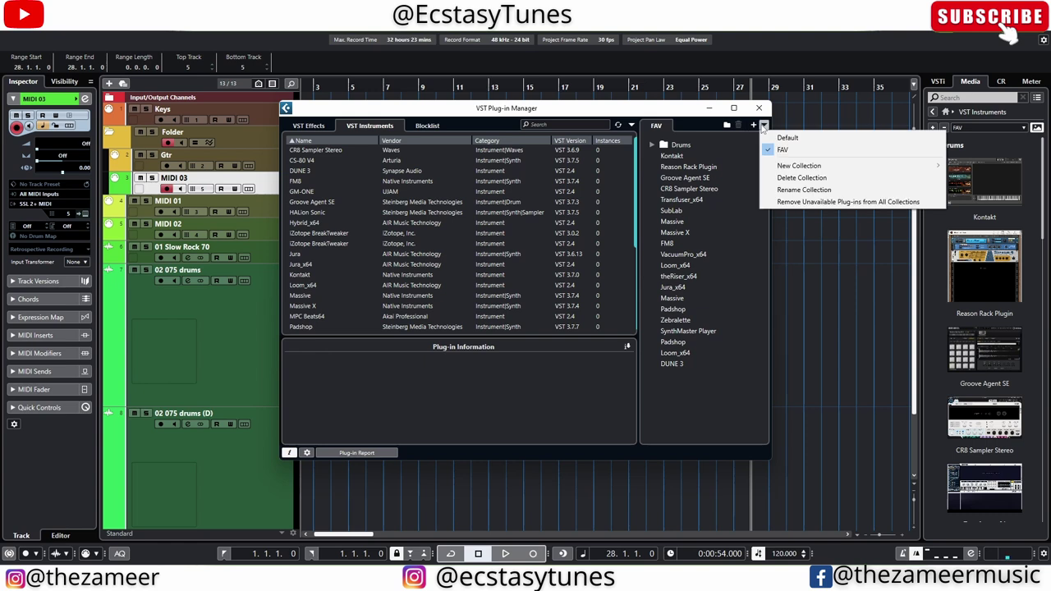
pyautogui.click(681, 143)
pyautogui.click(680, 145)
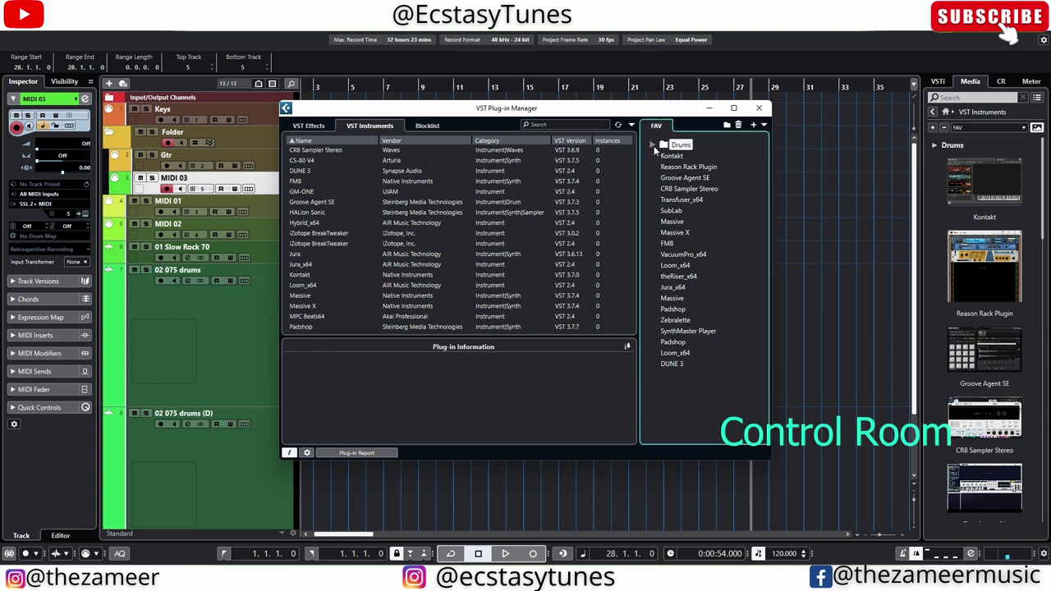
# Expand the FAV collection's Drums folder and move Groove Agent SE and Transfuser_x64 into it
pyautogui.click(652, 144)
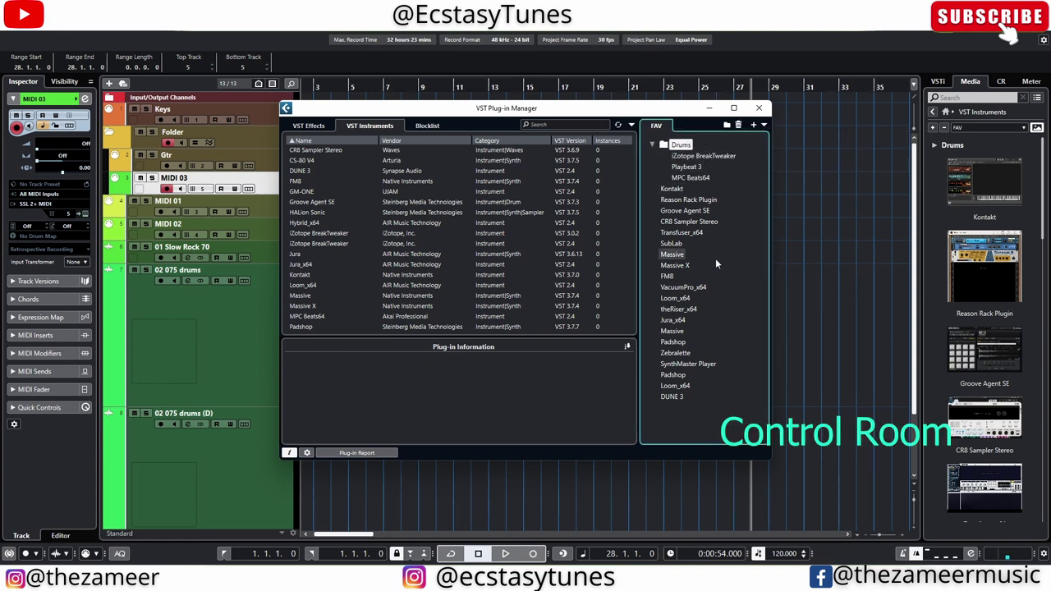
pyautogui.moveTo(703, 212); pyautogui.dragTo(707, 158)
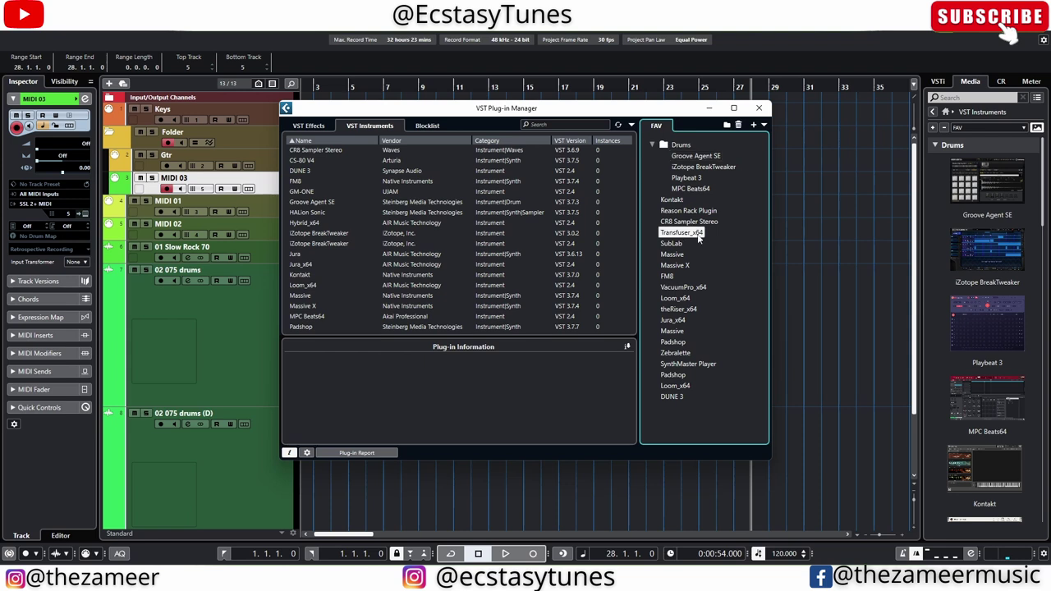
pyautogui.moveTo(685, 233); pyautogui.dragTo(697, 174)
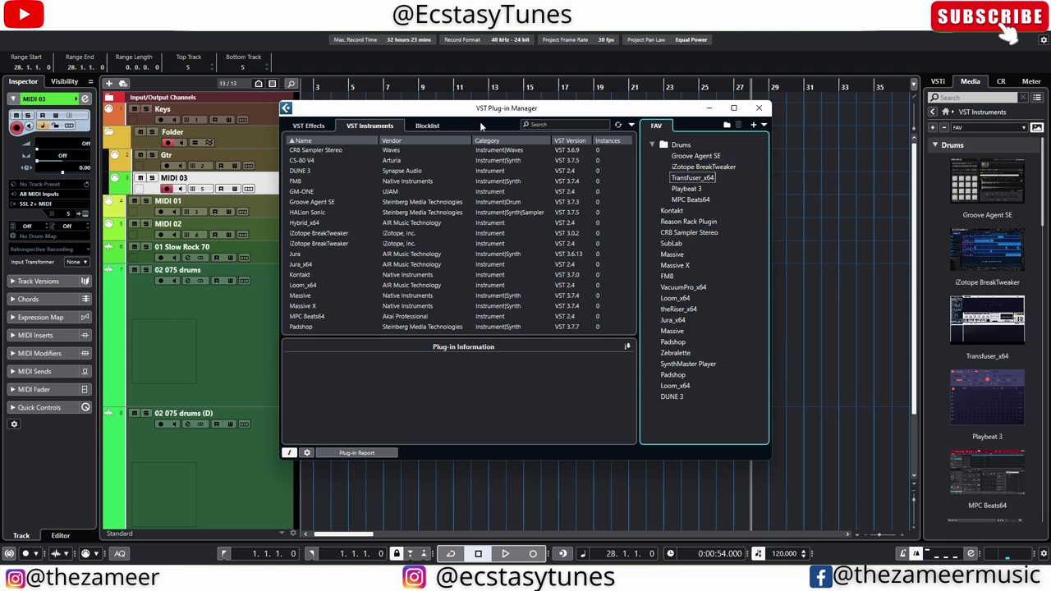
# Create a folder named Synth in the FAV collection, move Massive, Massive X and FM8 into it, and collapse the folders
pyautogui.click(726, 126)
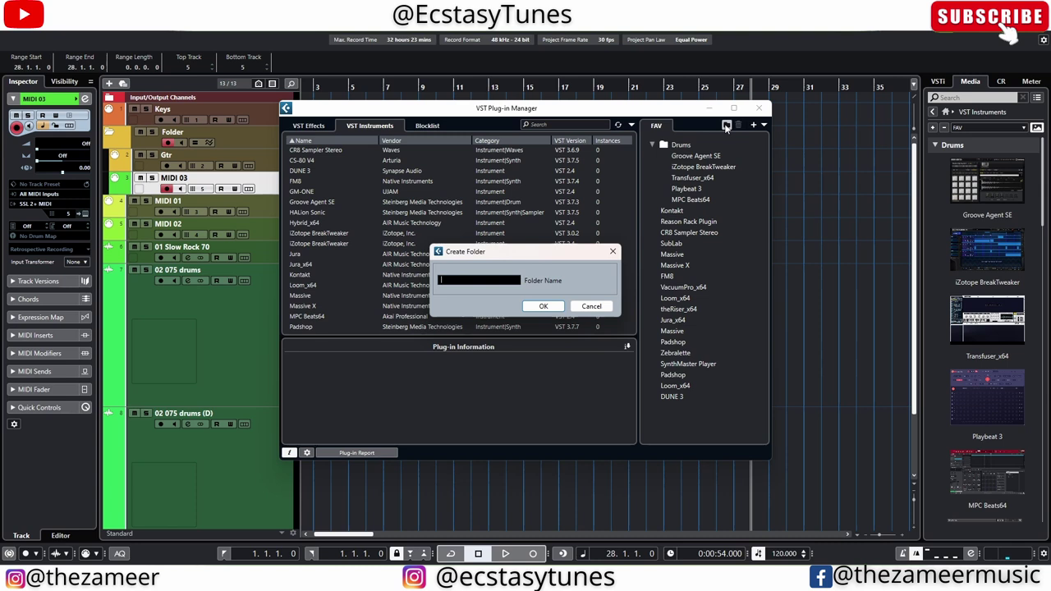
pyautogui.press('Return')
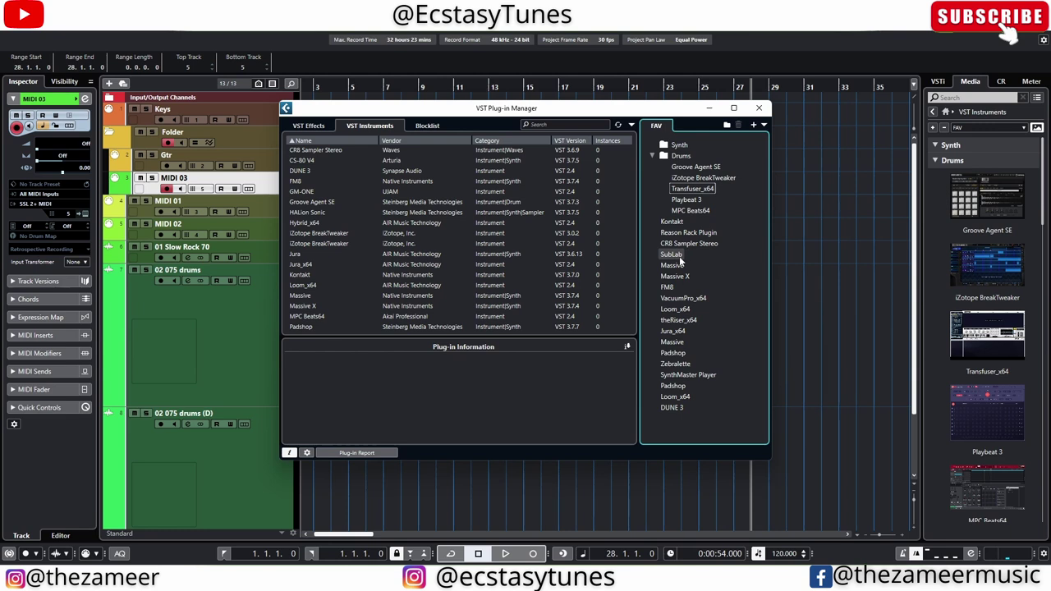
pyautogui.moveTo(672, 265); pyautogui.dragTo(678, 146)
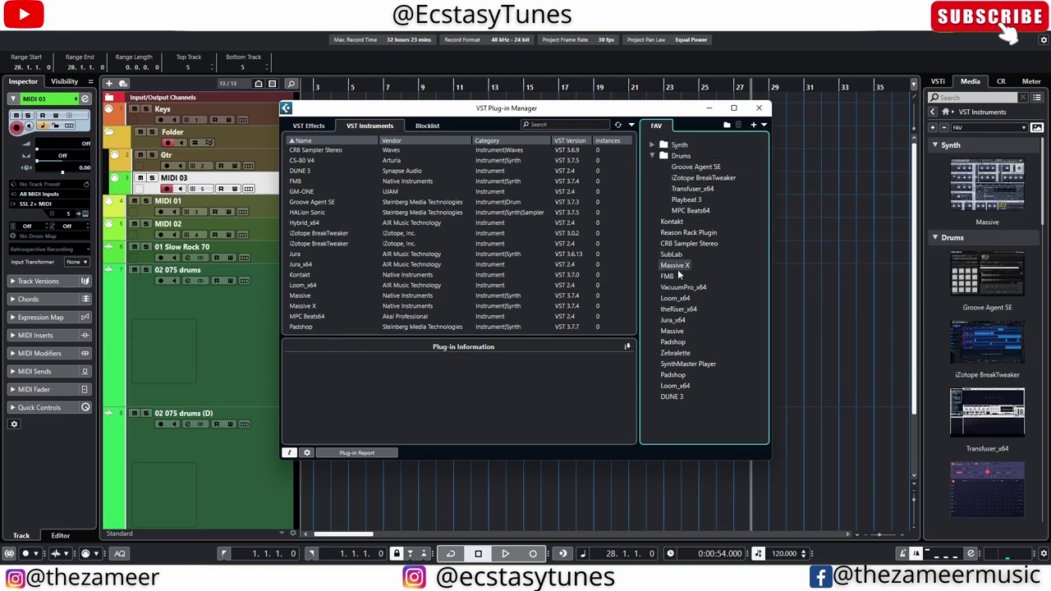
pyautogui.moveTo(681, 266); pyautogui.dragTo(678, 146)
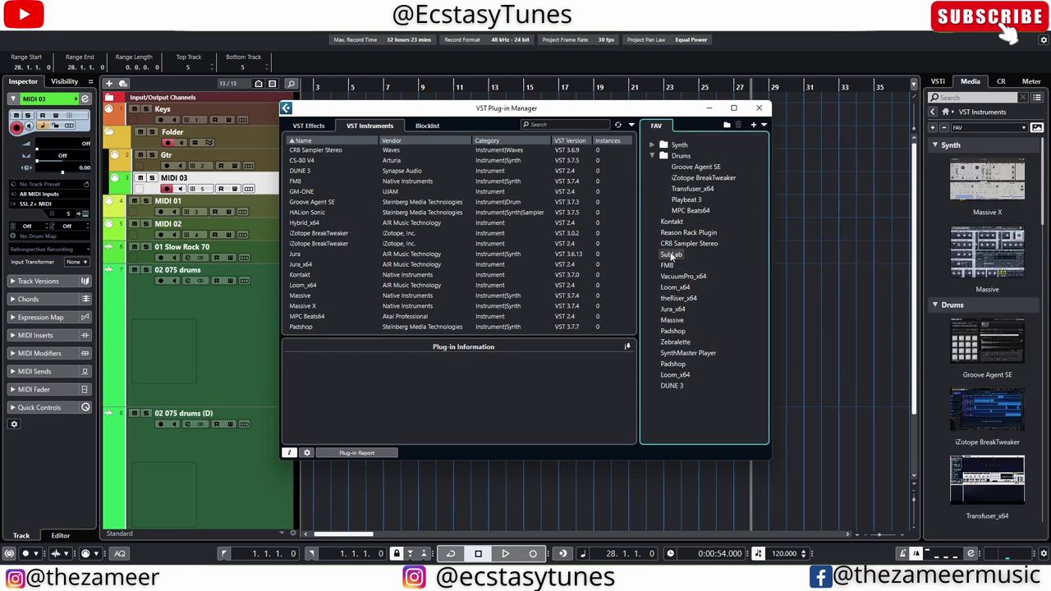
pyautogui.moveTo(670, 267); pyautogui.dragTo(678, 146)
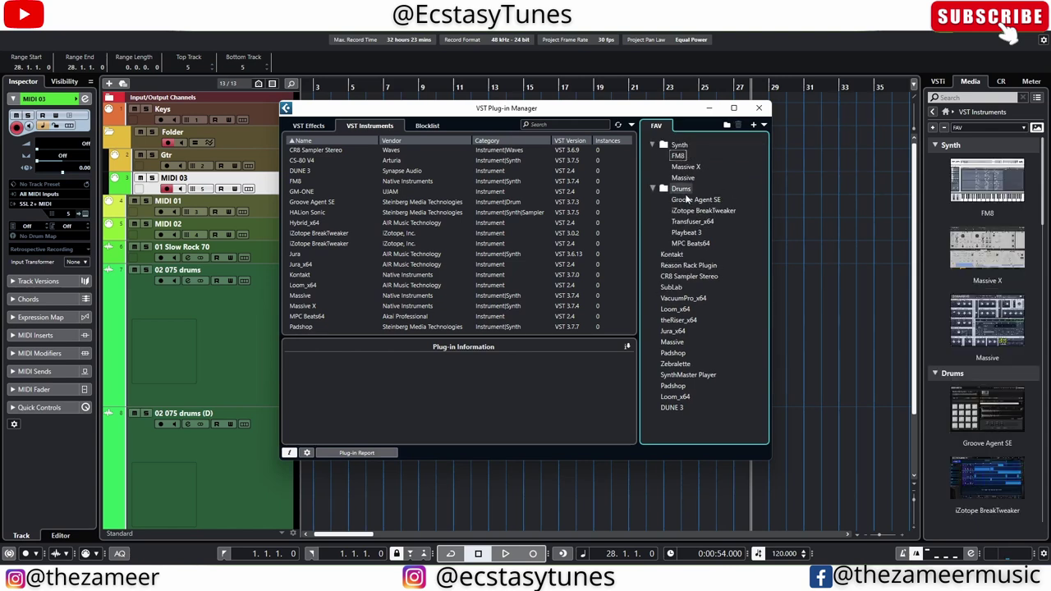
pyautogui.doubleClick(679, 145)
pyautogui.click(652, 156)
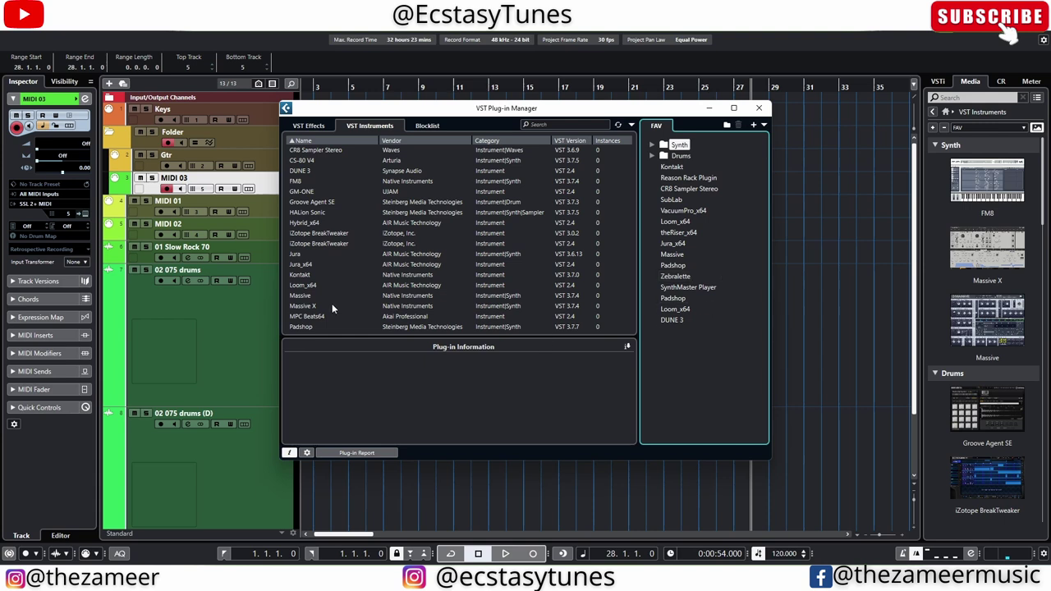
# Add Hybrid_x64 to the FAV instrument collection and move it and DUNE 3 into the Synth folder
pyautogui.click(305, 224)
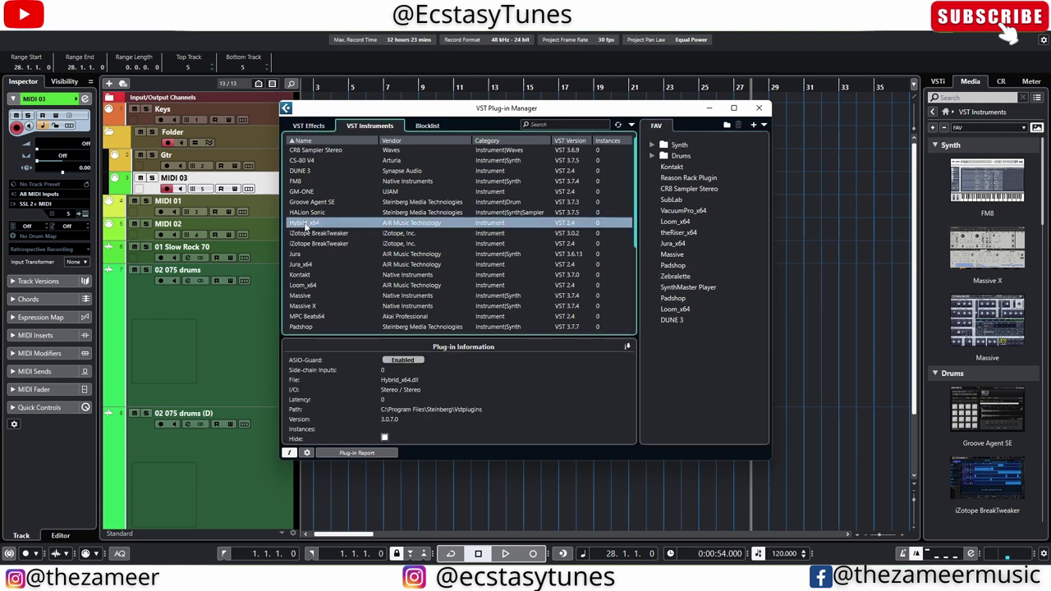
pyautogui.moveTo(614, 316); pyautogui.dragTo(680, 355)
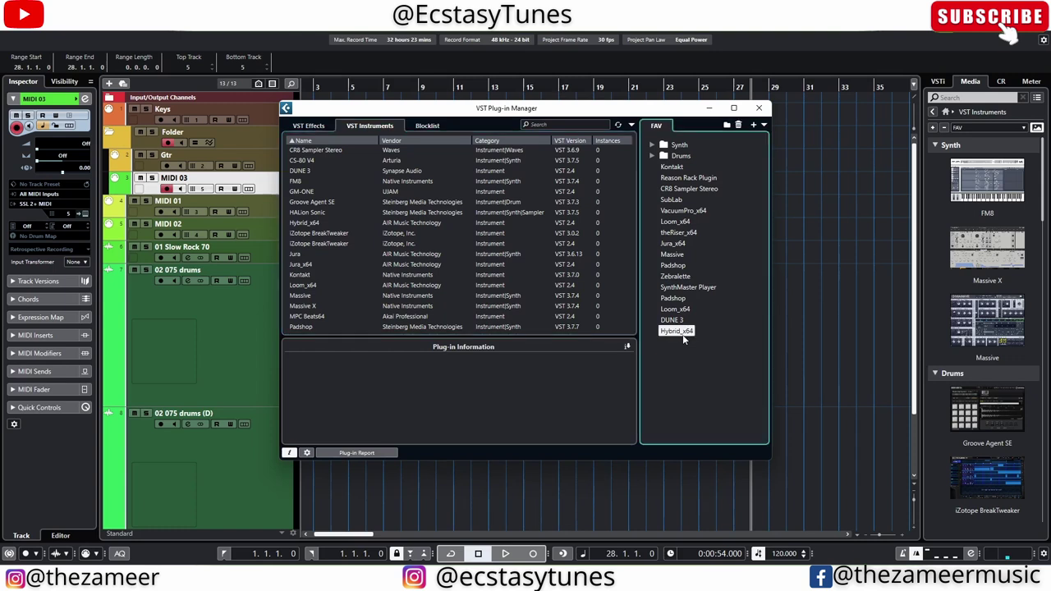
pyautogui.moveTo(682, 335); pyautogui.dragTo(678, 146)
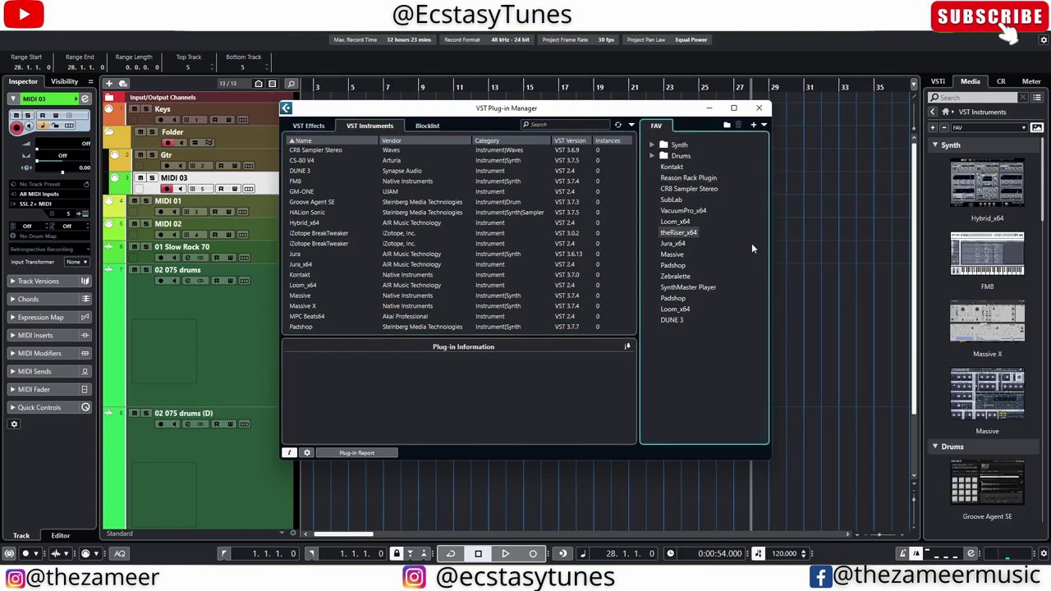
pyautogui.click(652, 156)
pyautogui.click(653, 155)
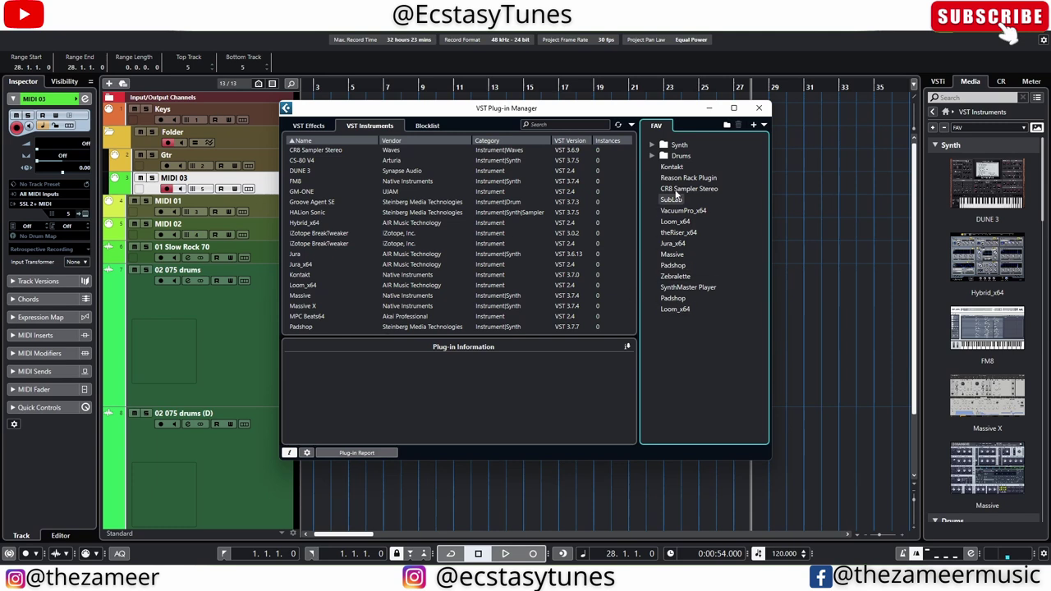
# Examine the FAV collection of VST effects, including its EQ, Distortion and Vocal folders
pyautogui.click(318, 128)
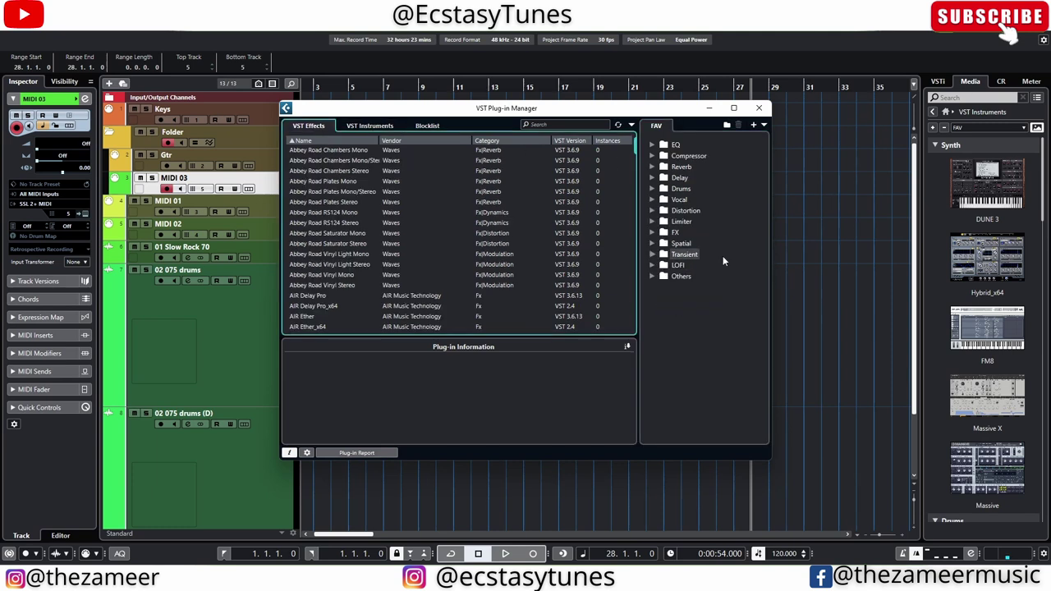
pyautogui.click(652, 145)
pyautogui.click(653, 146)
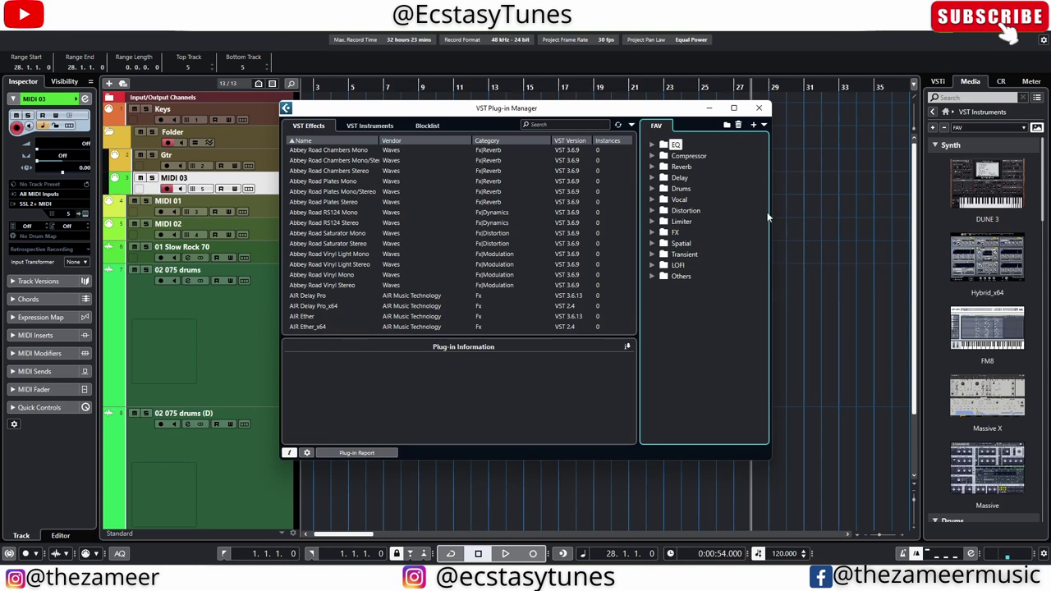
pyautogui.click(655, 212)
pyautogui.click(655, 212)
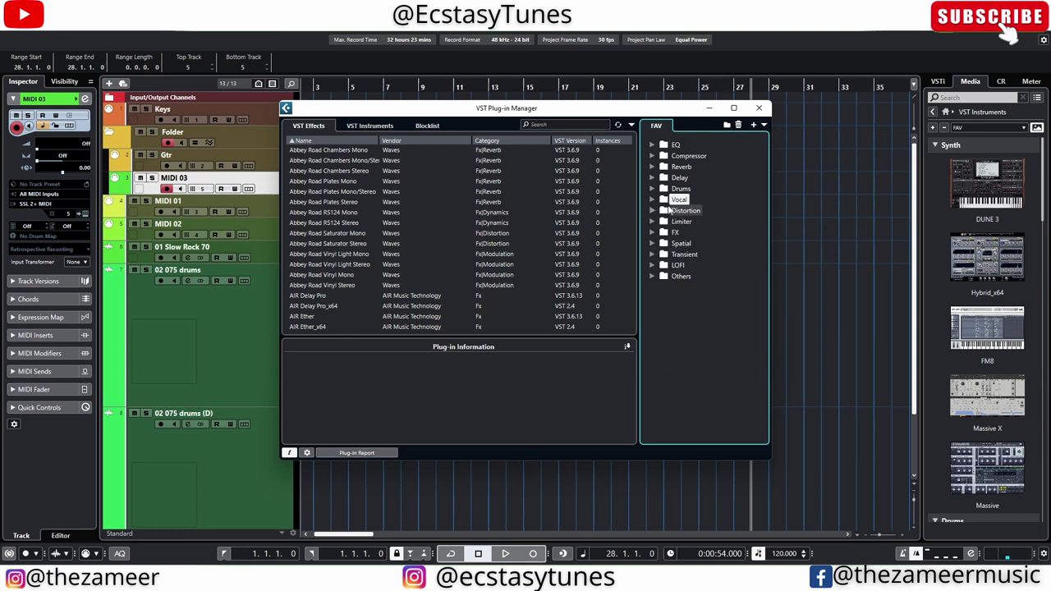
pyautogui.click(652, 200)
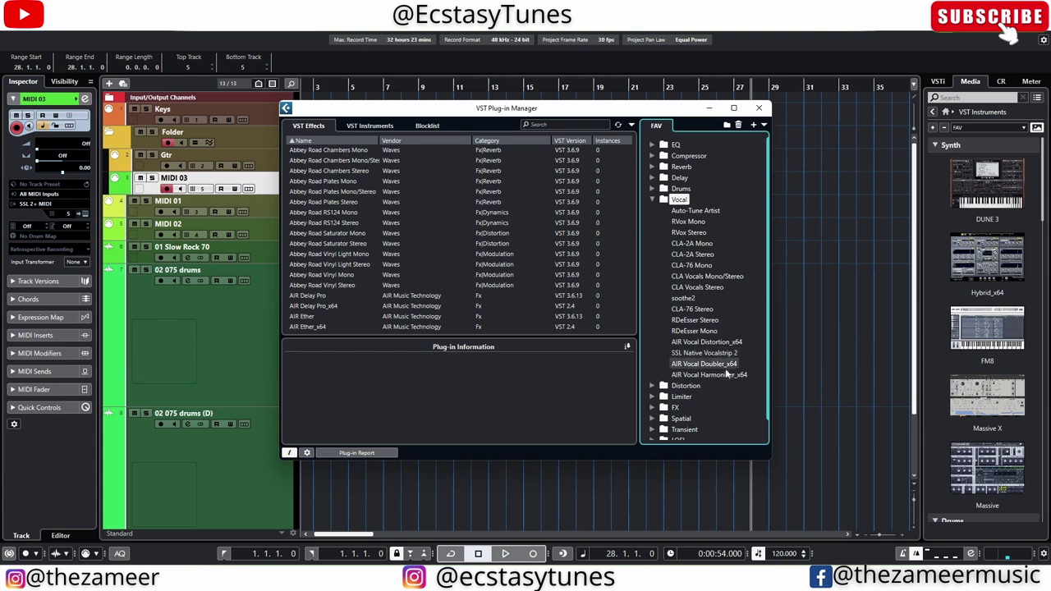
pyautogui.click(652, 199)
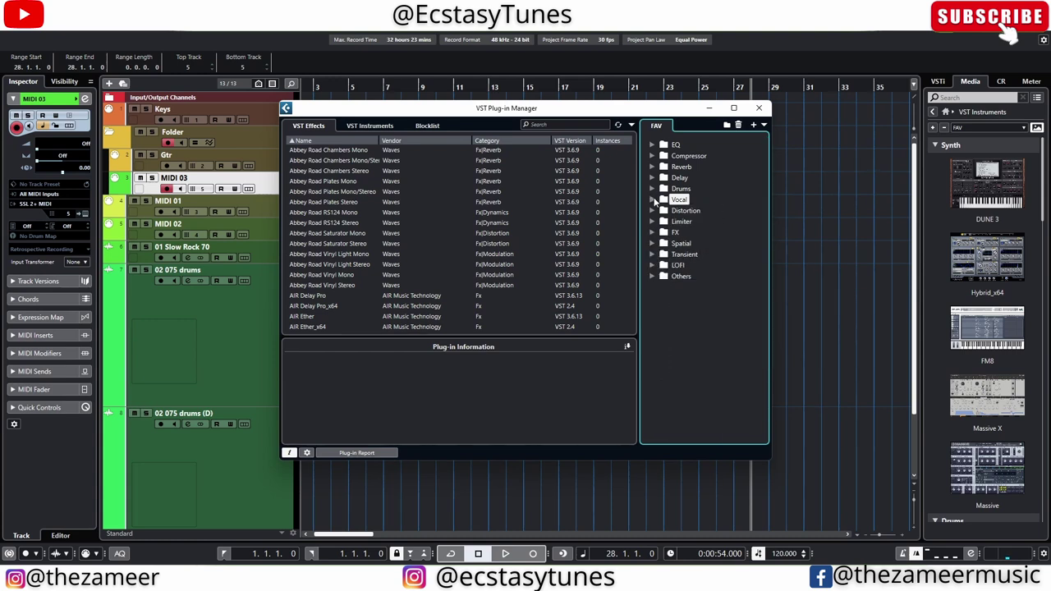
pyautogui.click(652, 200)
pyautogui.click(652, 199)
pyautogui.click(653, 200)
pyautogui.click(653, 199)
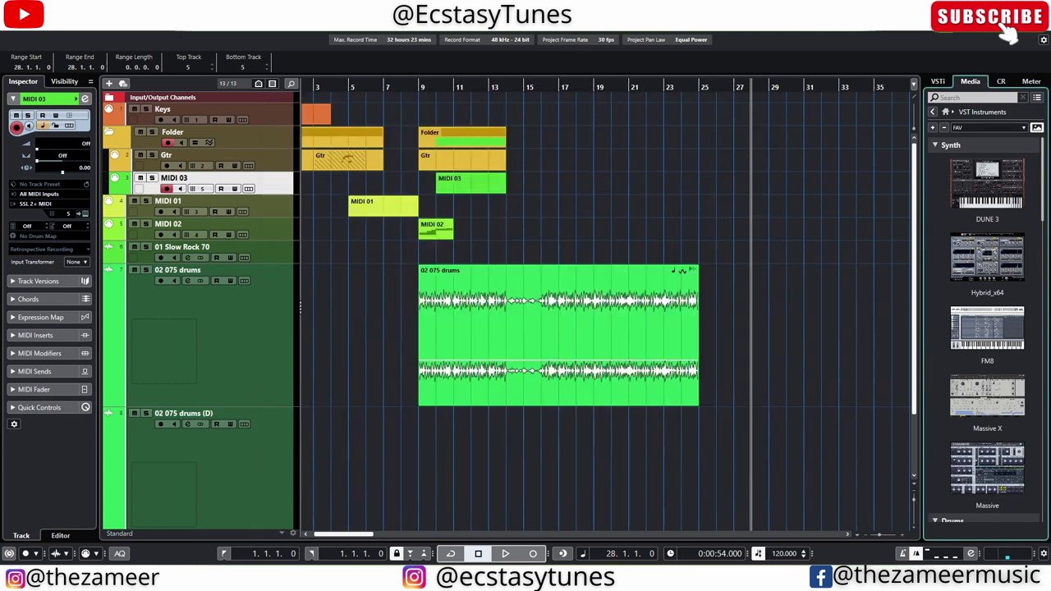
# Open the media File Browser, expand the Battery Samples favorite and view the Cymatics - Trap Starter folder's contents
pyautogui.click(945, 112)
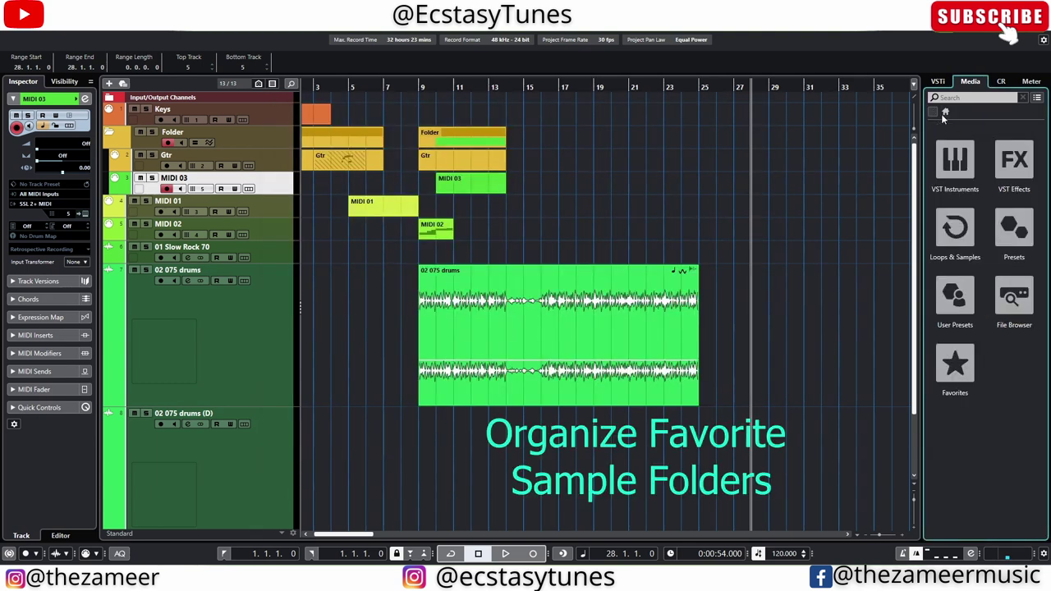
pyautogui.click(1027, 310)
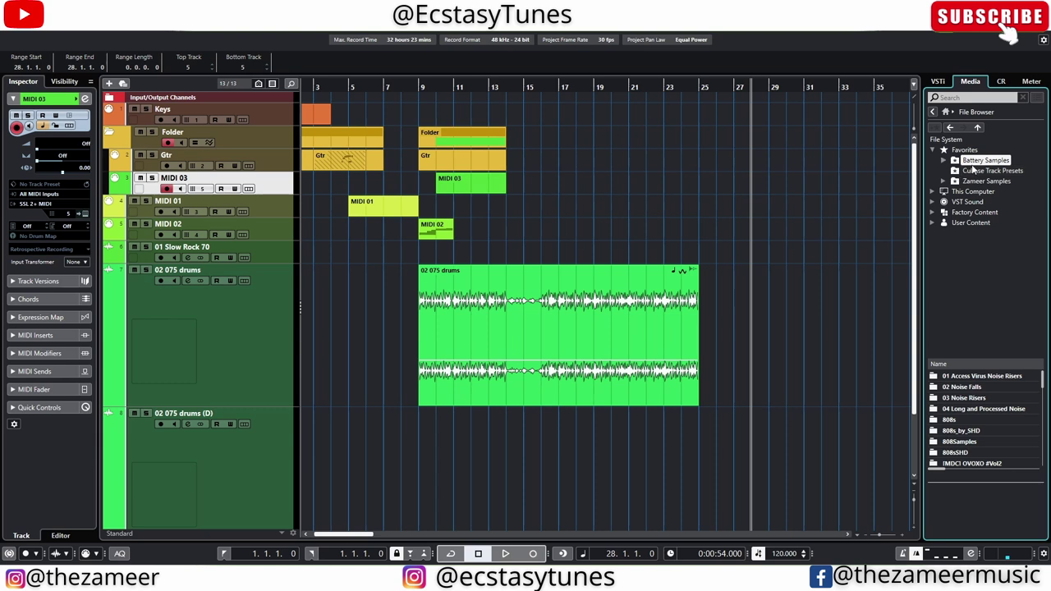
pyautogui.click(944, 161)
pyautogui.scroll(-5, 994, 247)
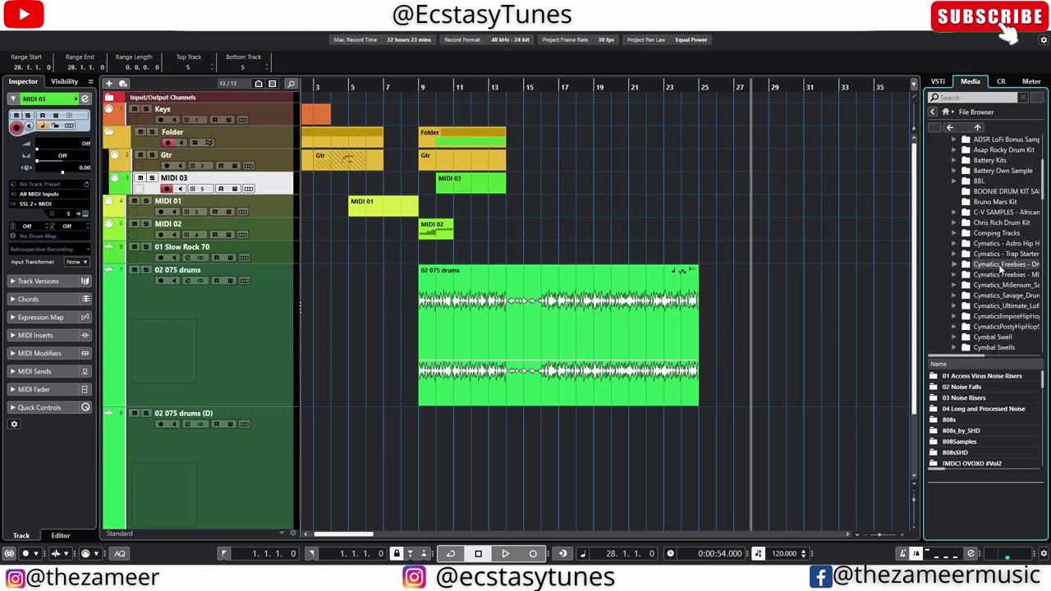
pyautogui.click(1004, 347)
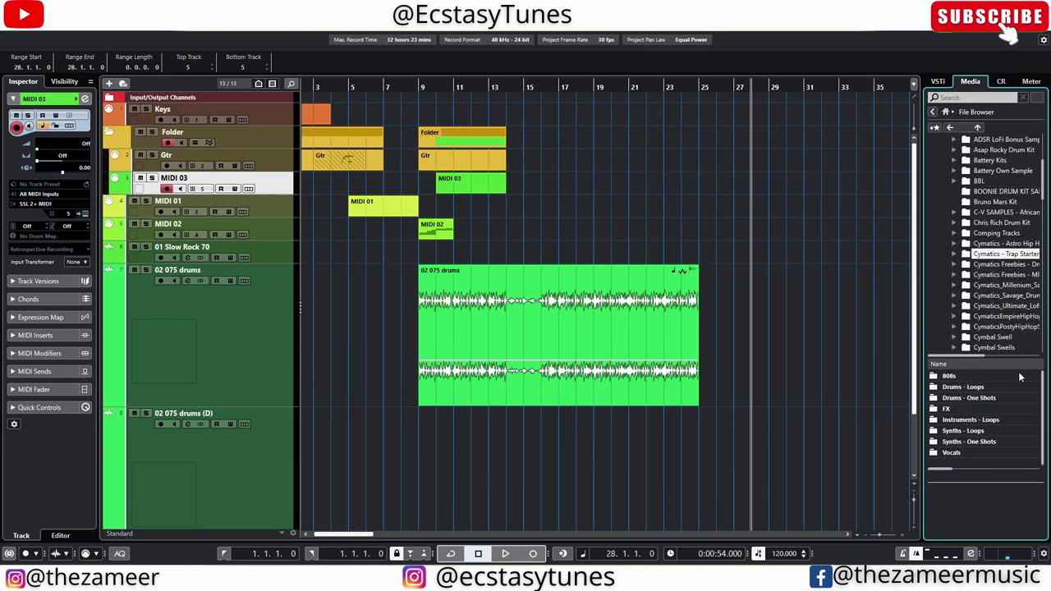